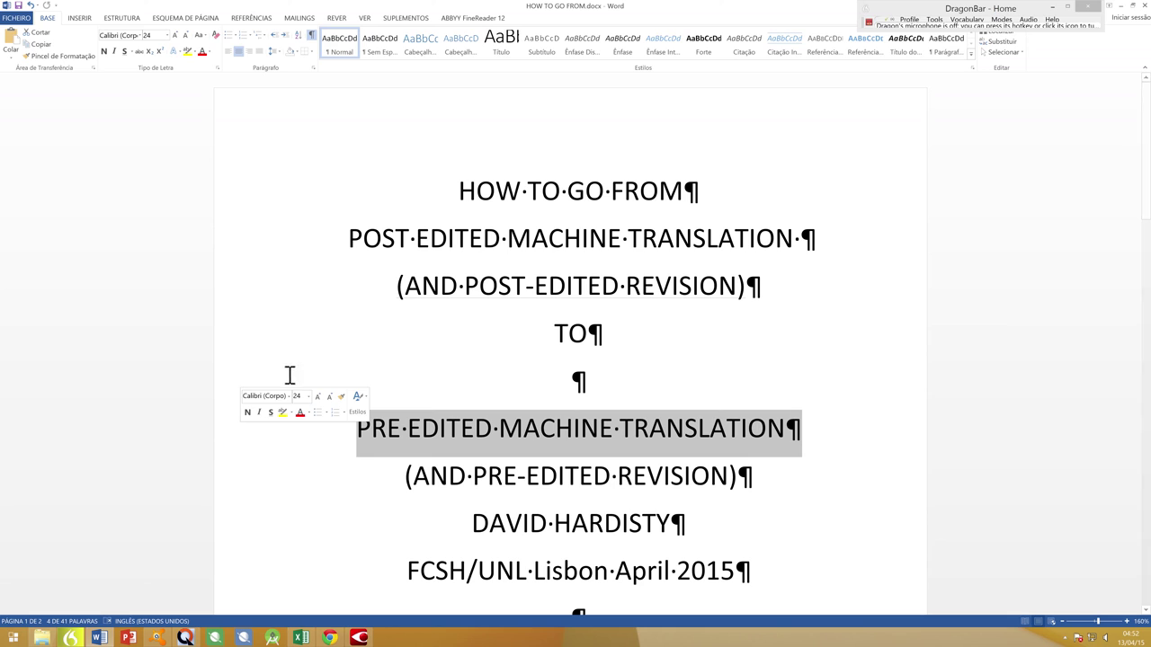
Step: Review the post-edited and pre-edited revision title lines in the Word document, then its example language pair and source text reference
triple_click(225, 288)
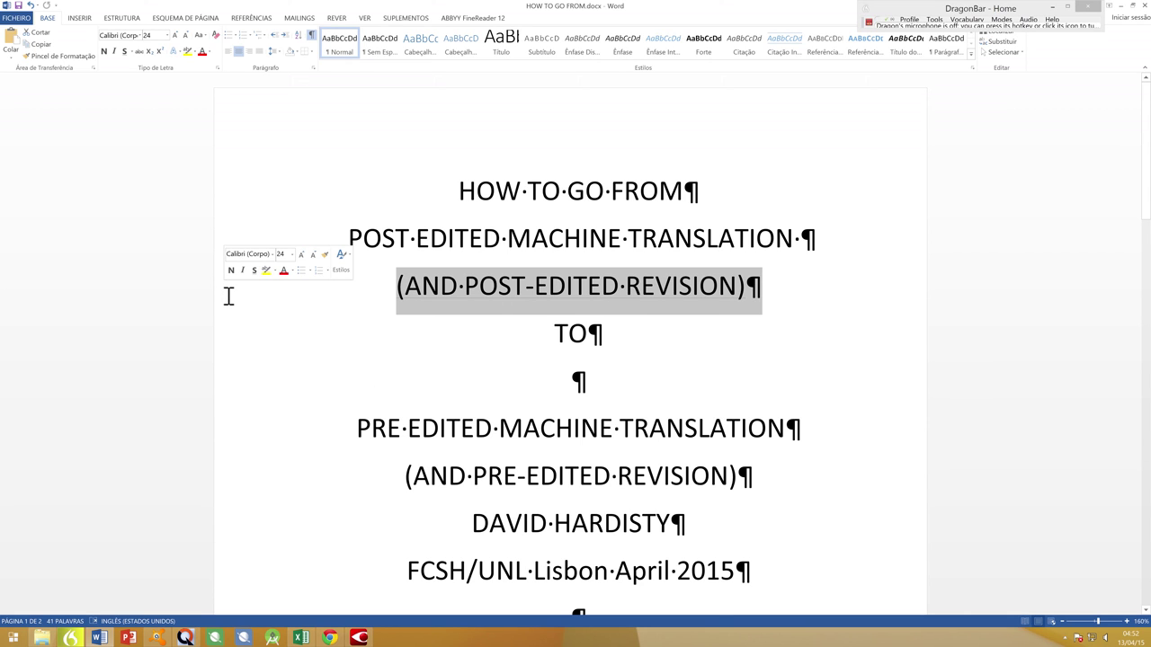
left_click(232, 481)
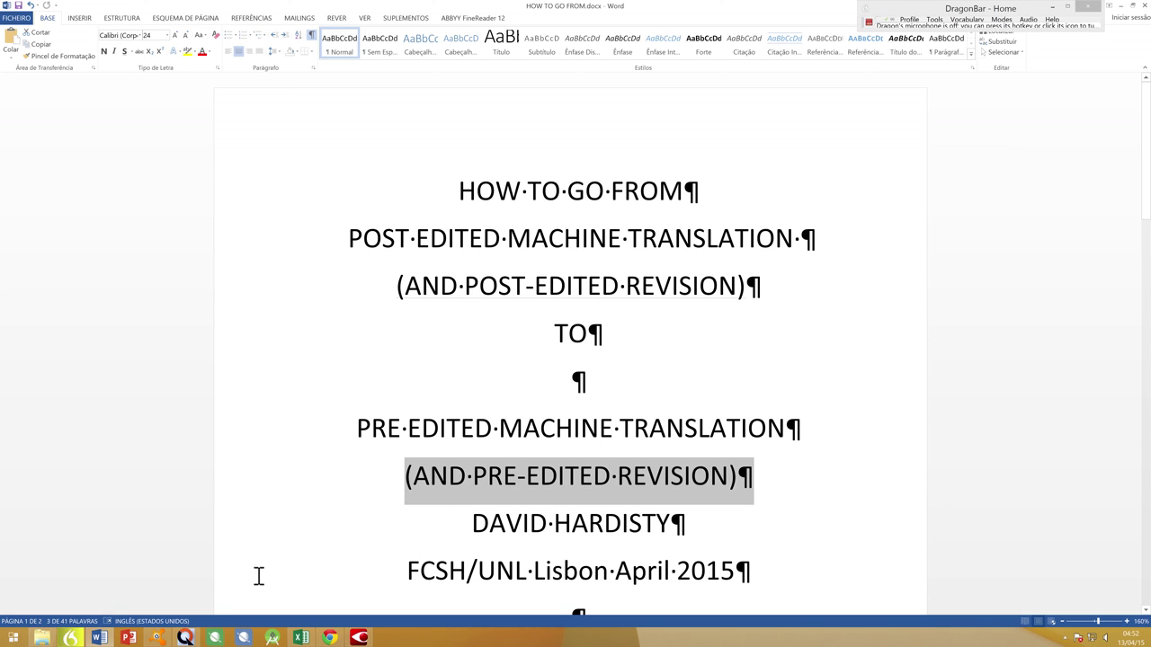
left_click(183, 637)
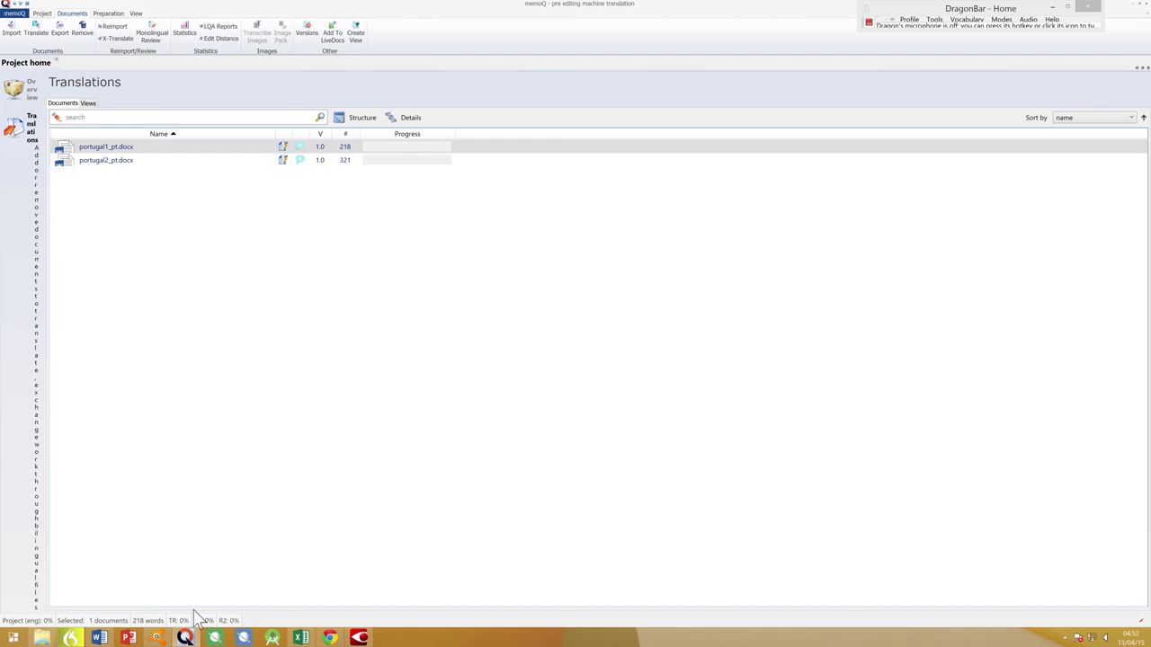
left_click(99, 637)
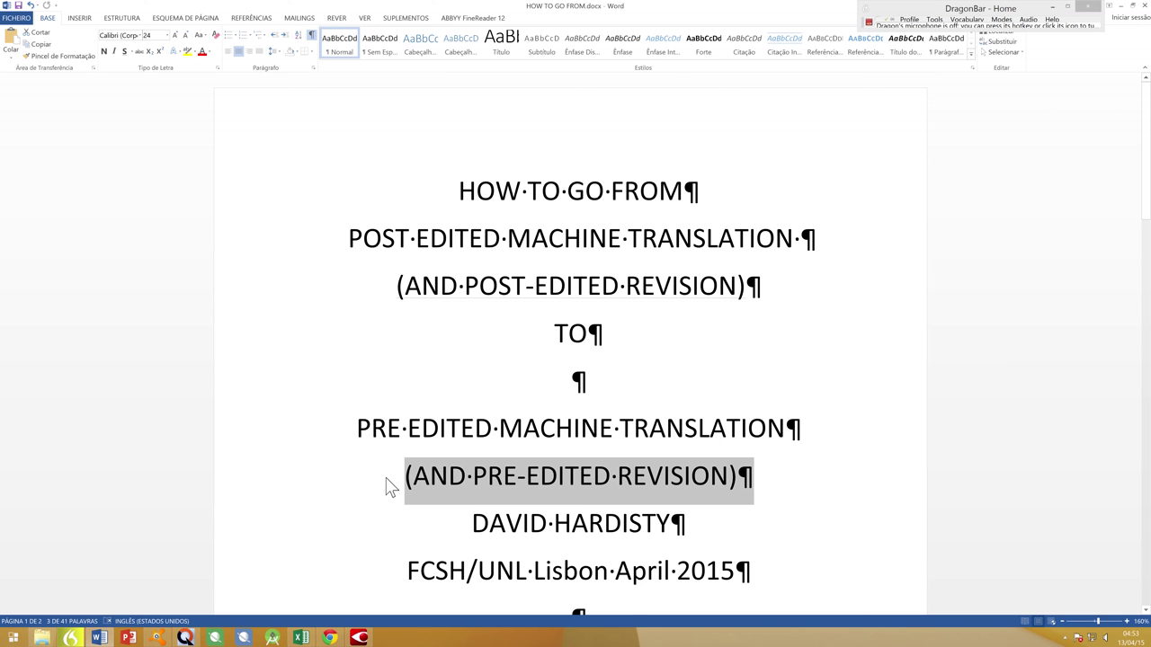
scroll(386, 483, "down", 6)
left_click(556, 484)
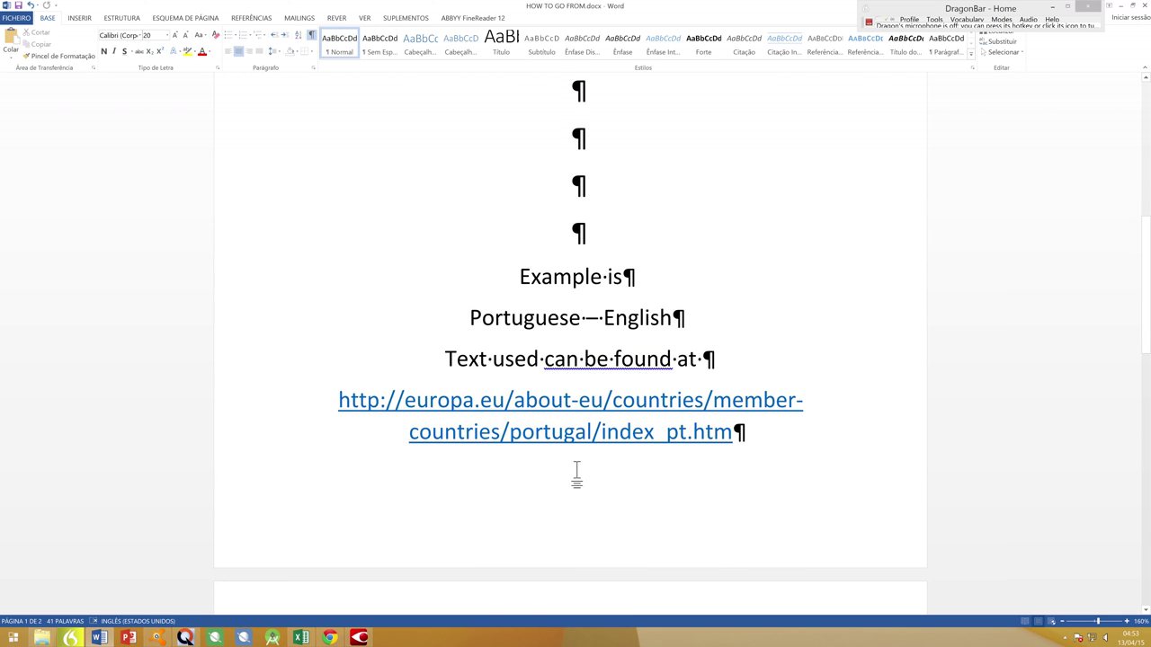
scroll(578, 470, "down", 4)
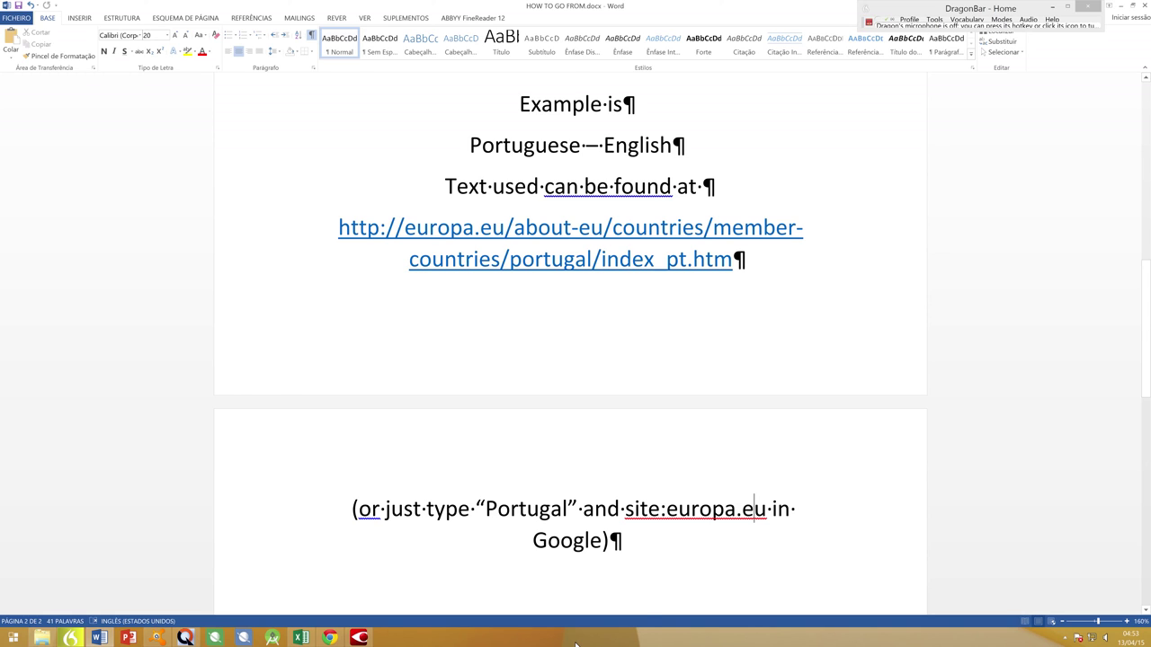
Step: Switch to memoQ and examine the first three segments of portugal1_pt.docx with their translation results
left_click(185, 638)
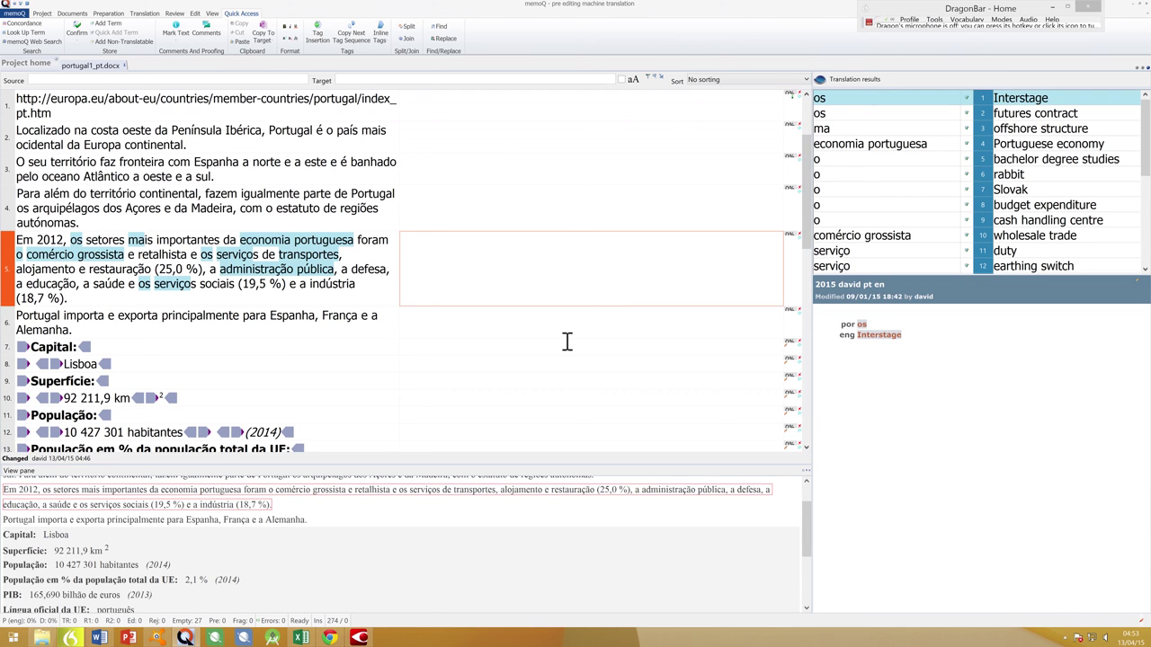
left_click(464, 98)
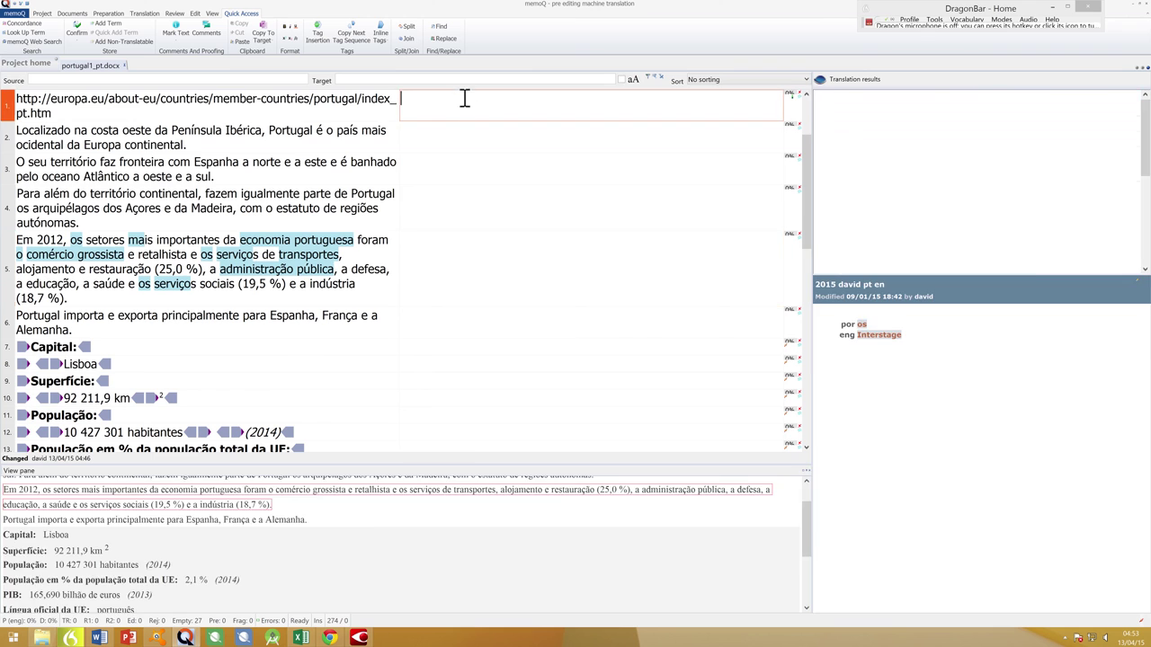
left_click(470, 130)
left_click(472, 169)
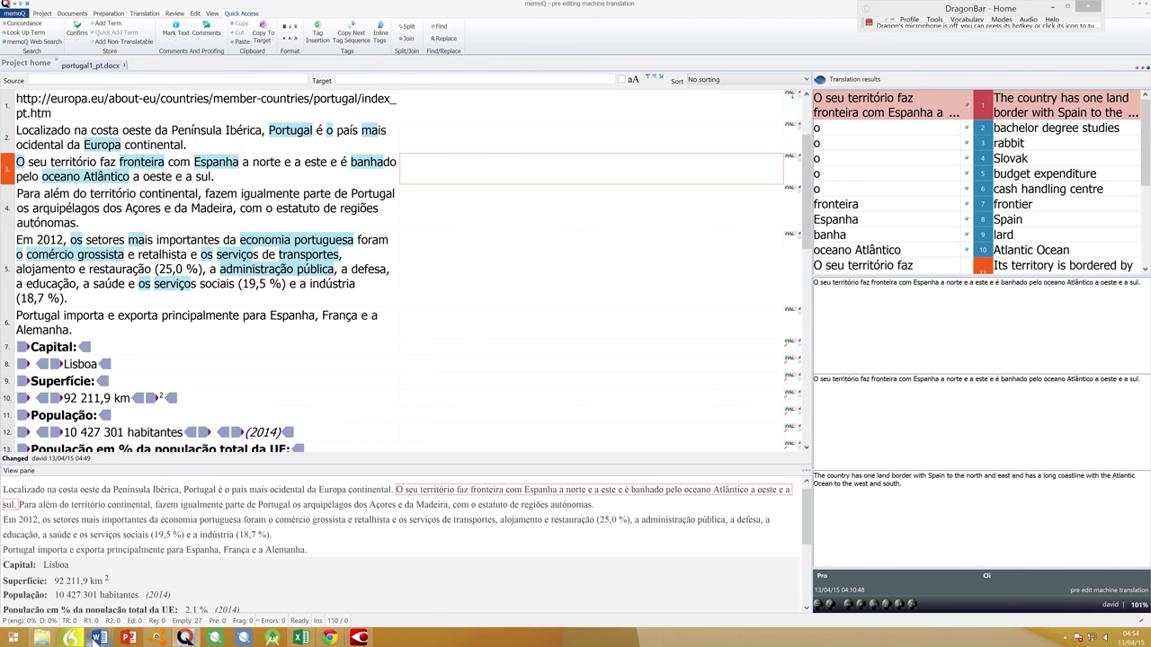
Step: Switch to Word and append "PEMT" to the title line "POST EDITED MACHINE TRANSLATION"
left_click(99, 637)
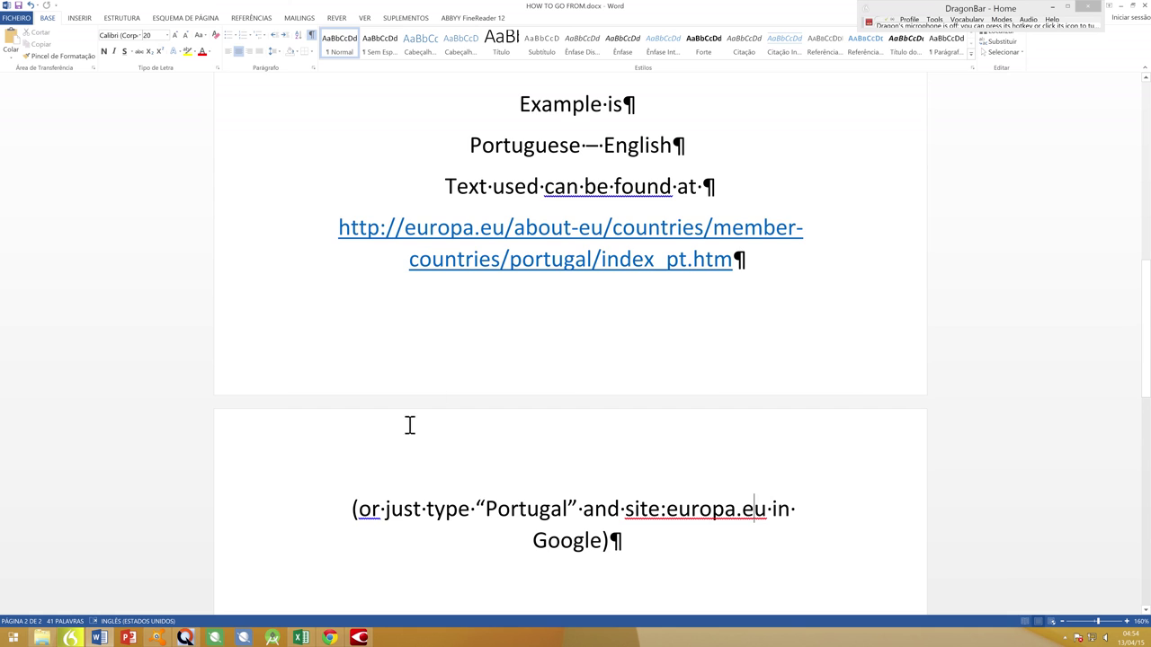
scroll(396, 387, "up", 3)
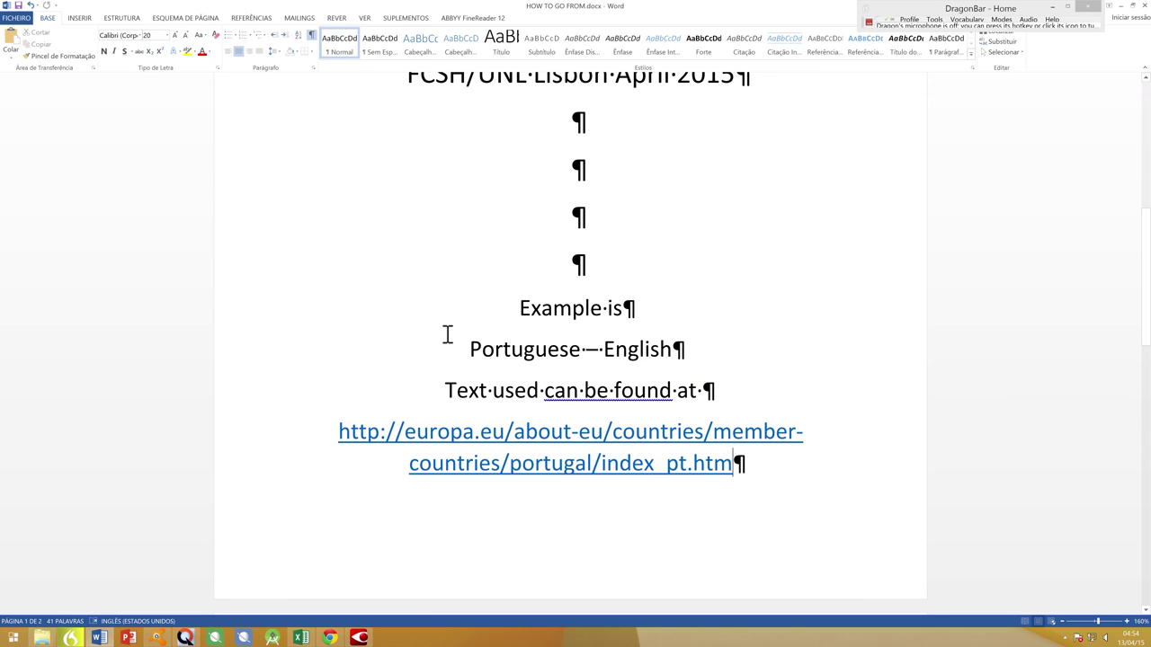
key("ctrl+Home")
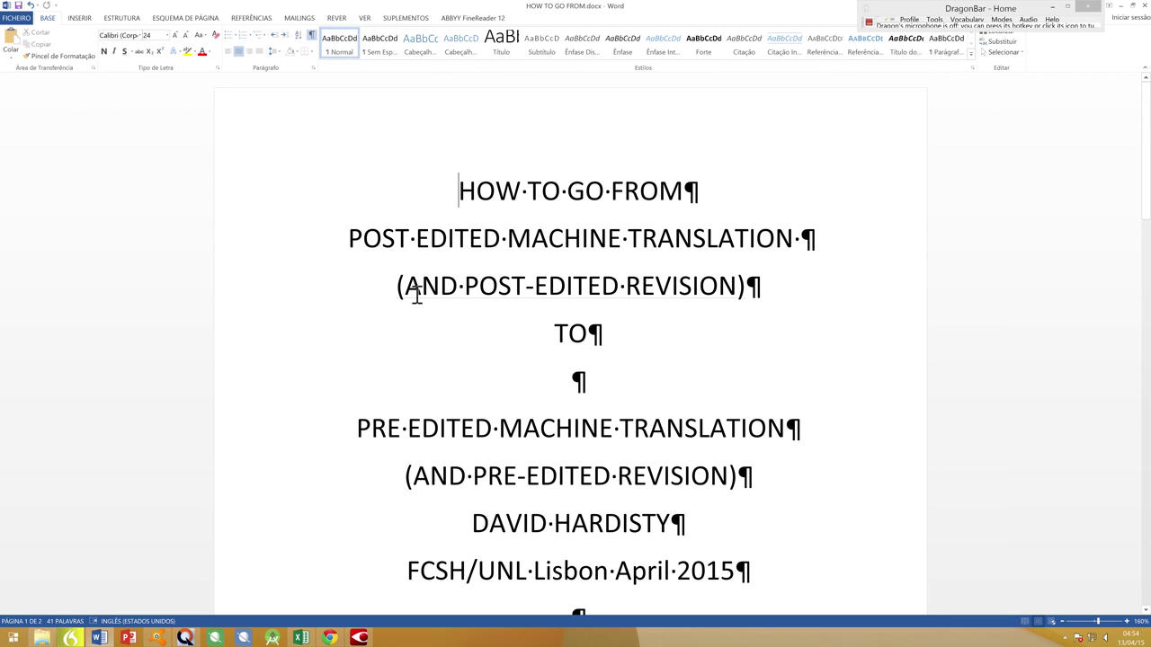
left_click(237, 252)
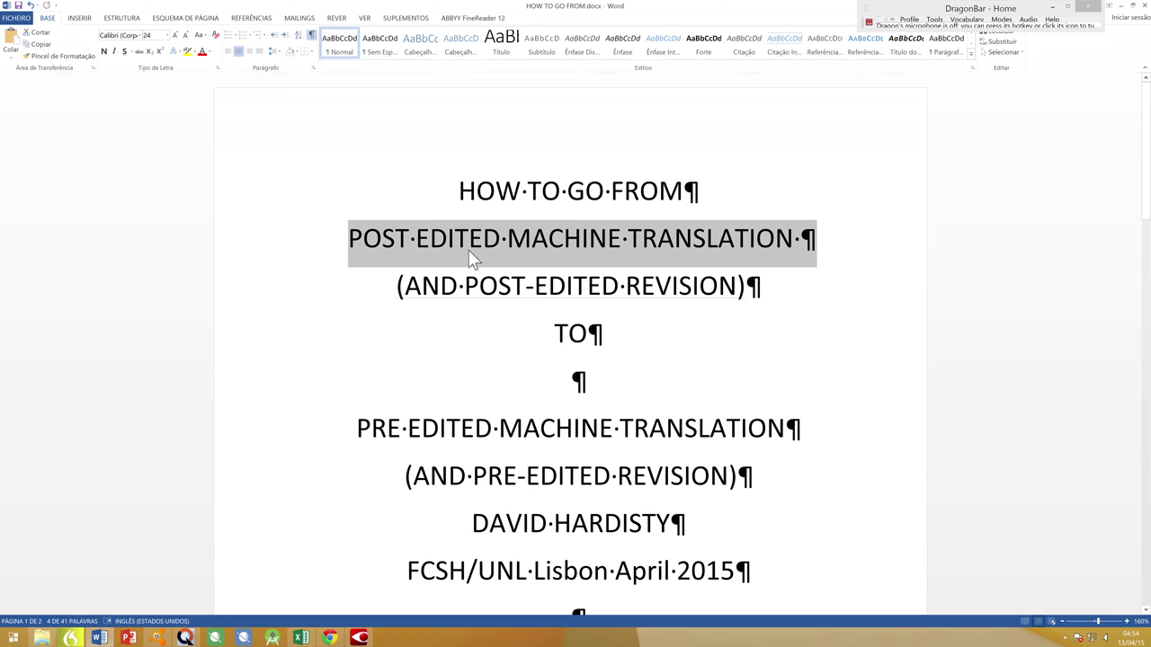
left_click(824, 240)
type("P")
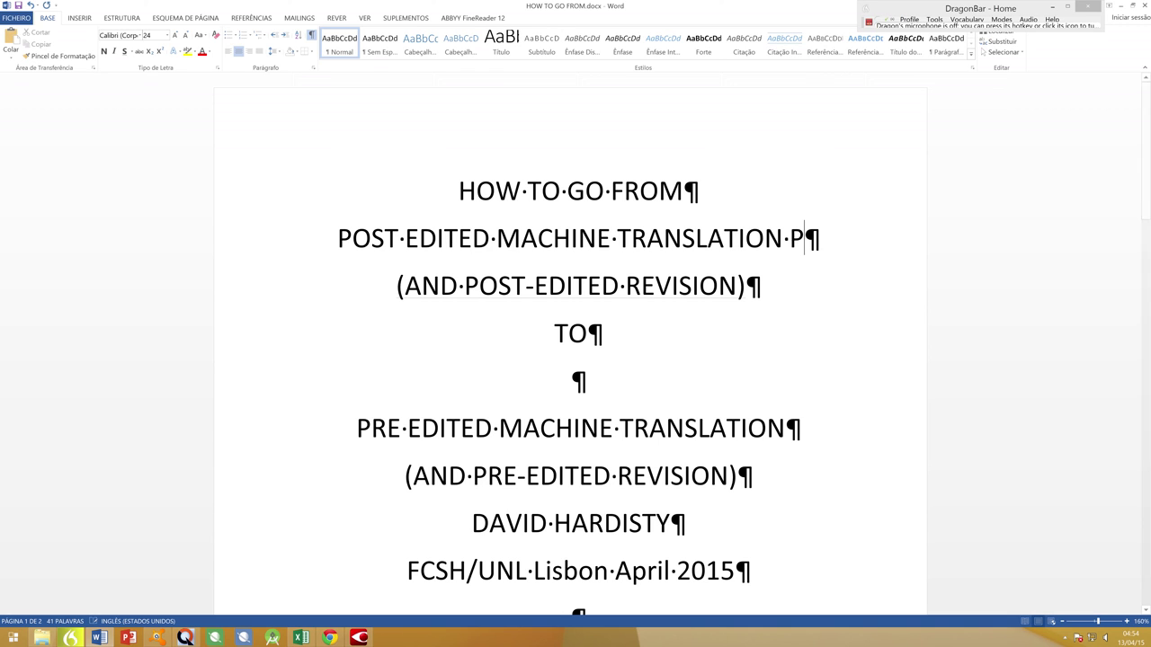
type("EMT")
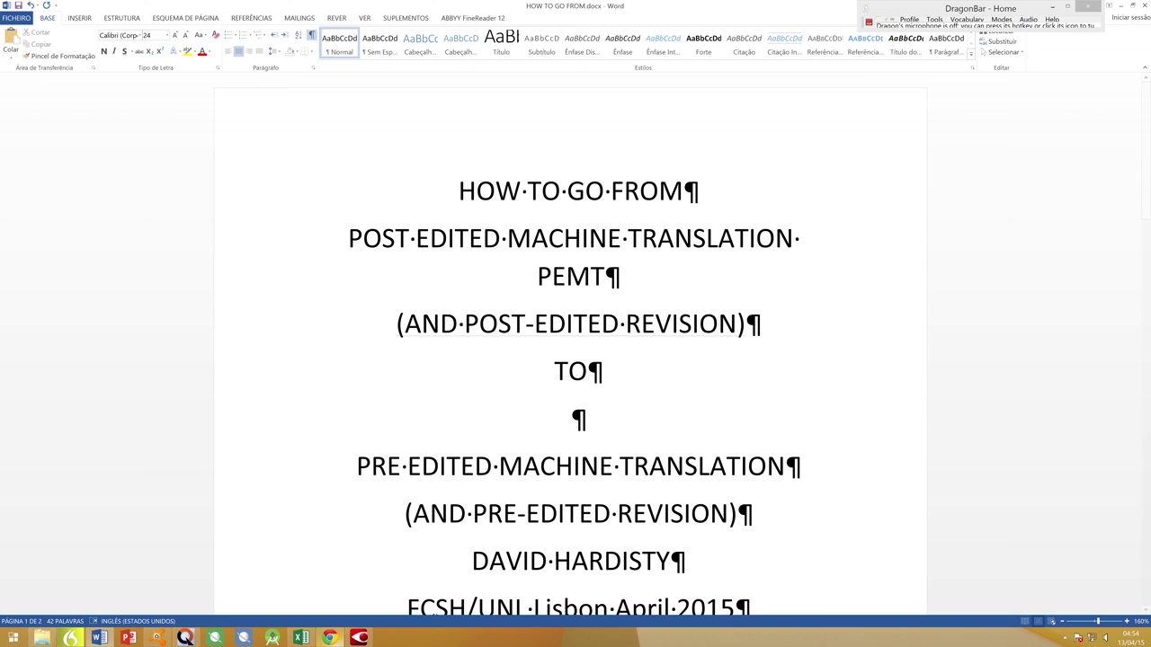
Step: Switch to memoQ and pre-translate the active document from its first segment, using good-match lookup and machine translation
left_click(185, 638)
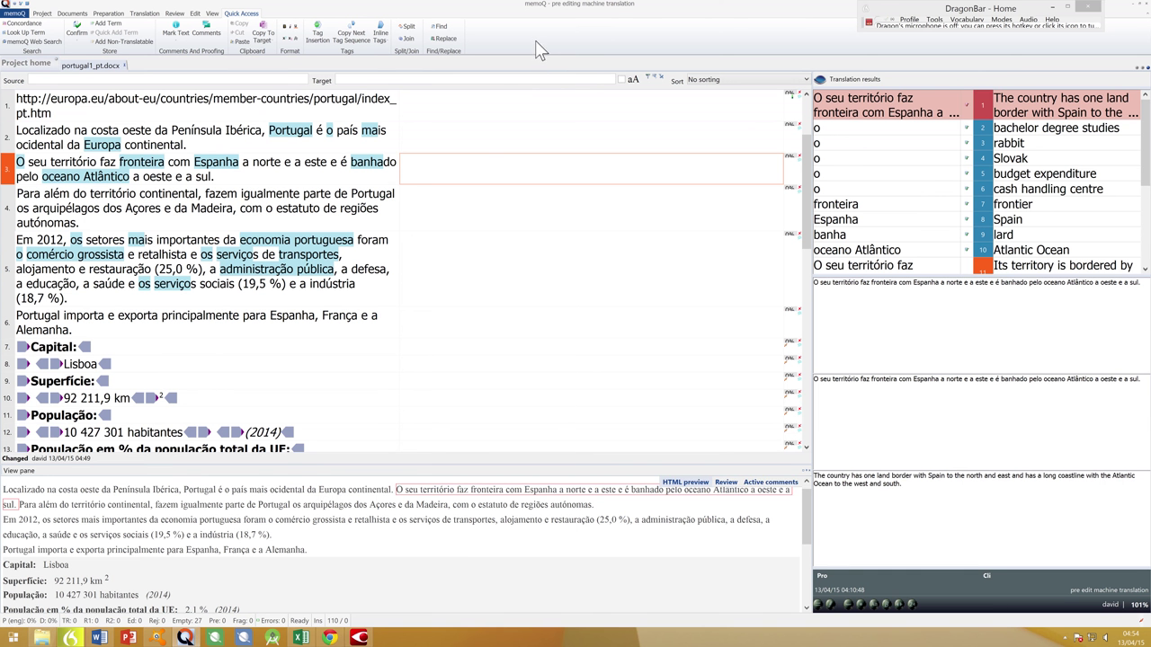
left_click(486, 103)
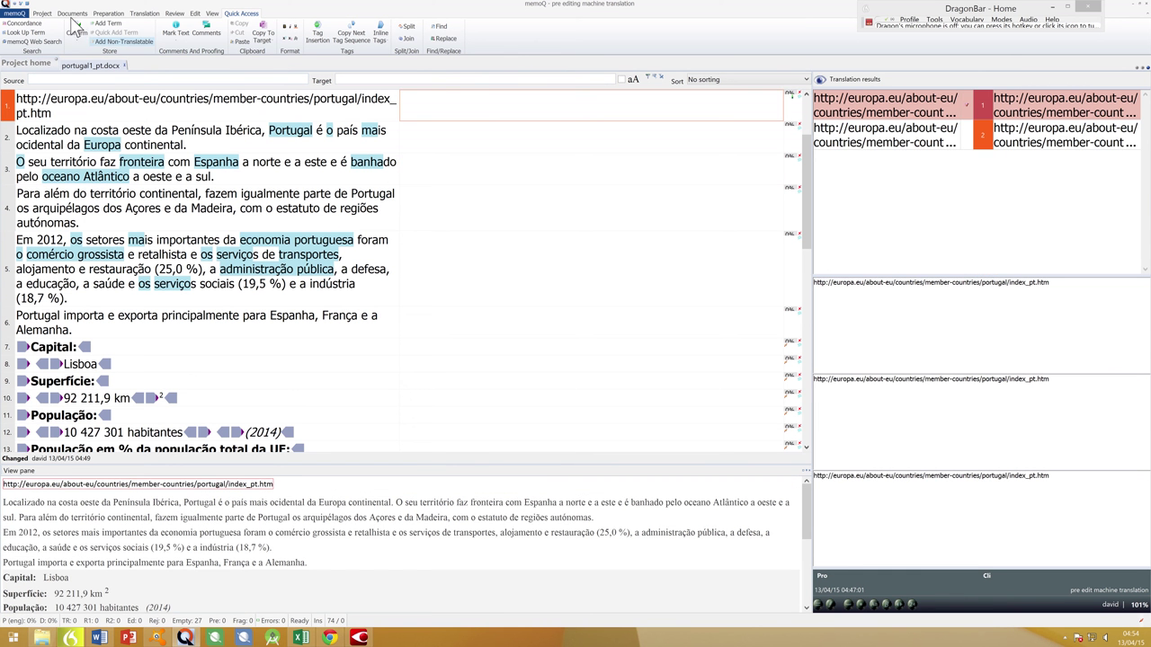
left_click(107, 13)
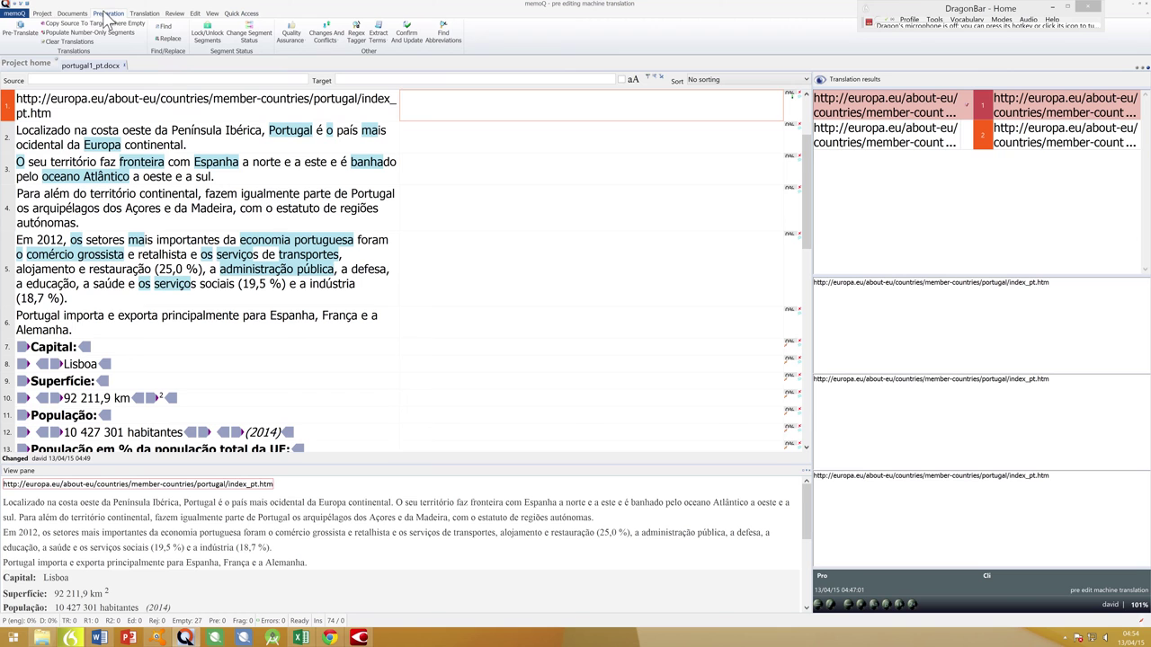
left_click(20, 38)
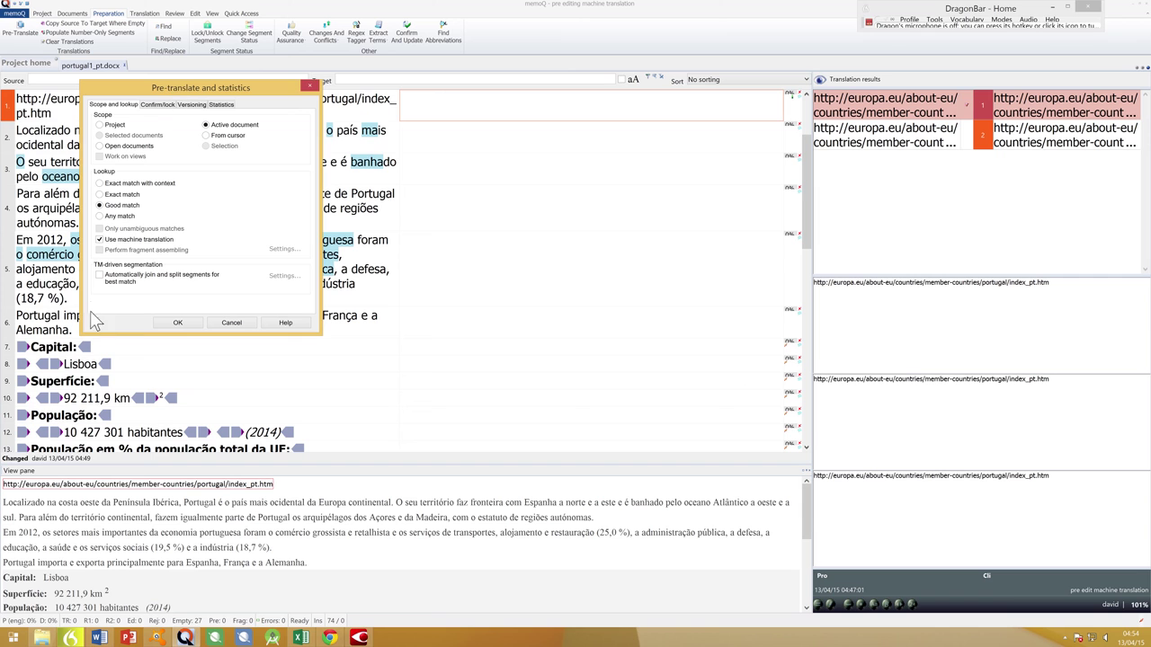
left_click(177, 322)
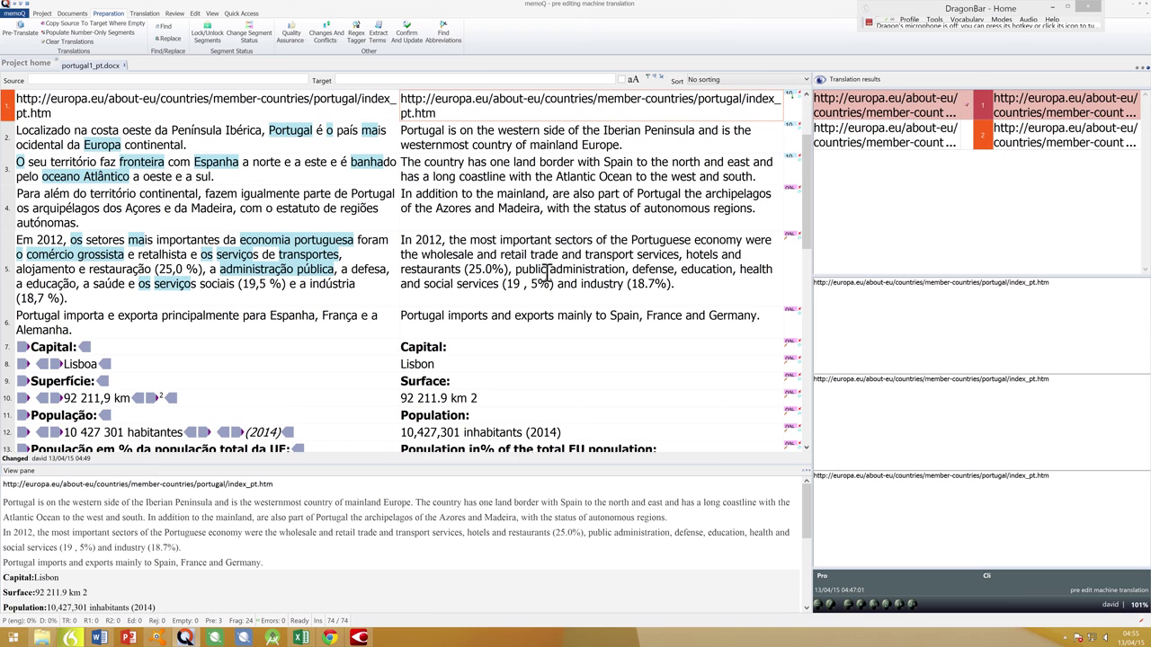
Step: Move "In 2012, t" from the start of segment 5's translation to just after "economy"
left_click(452, 239)
left_click_drag(450, 239, 403, 239)
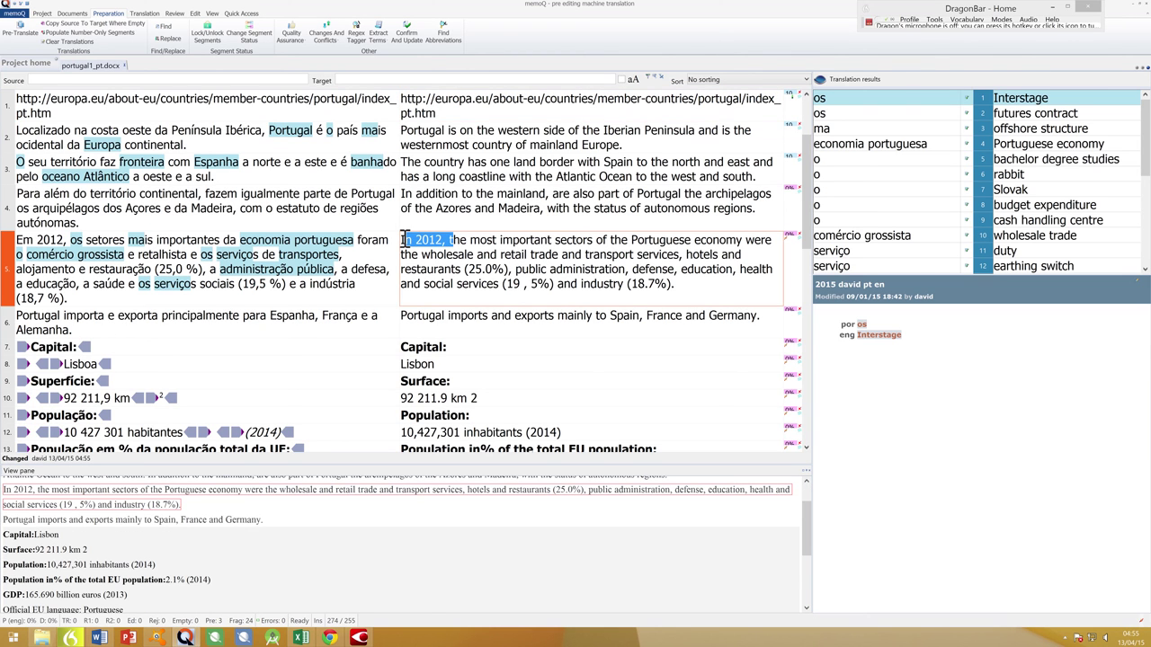
key("Delete")
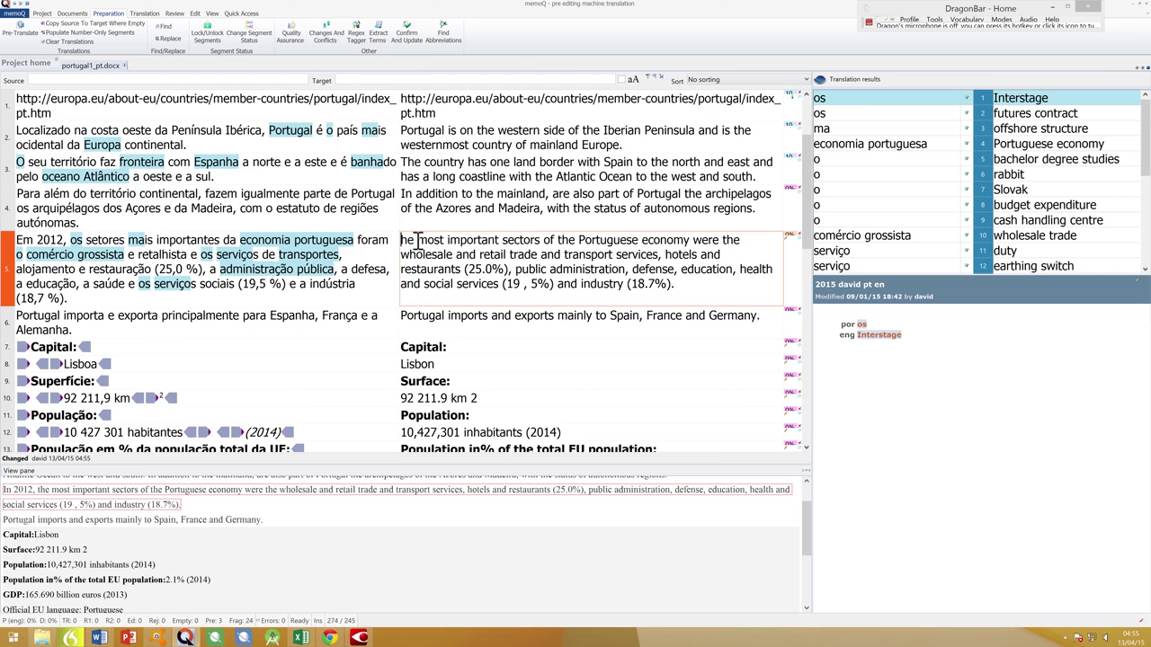
type("t")
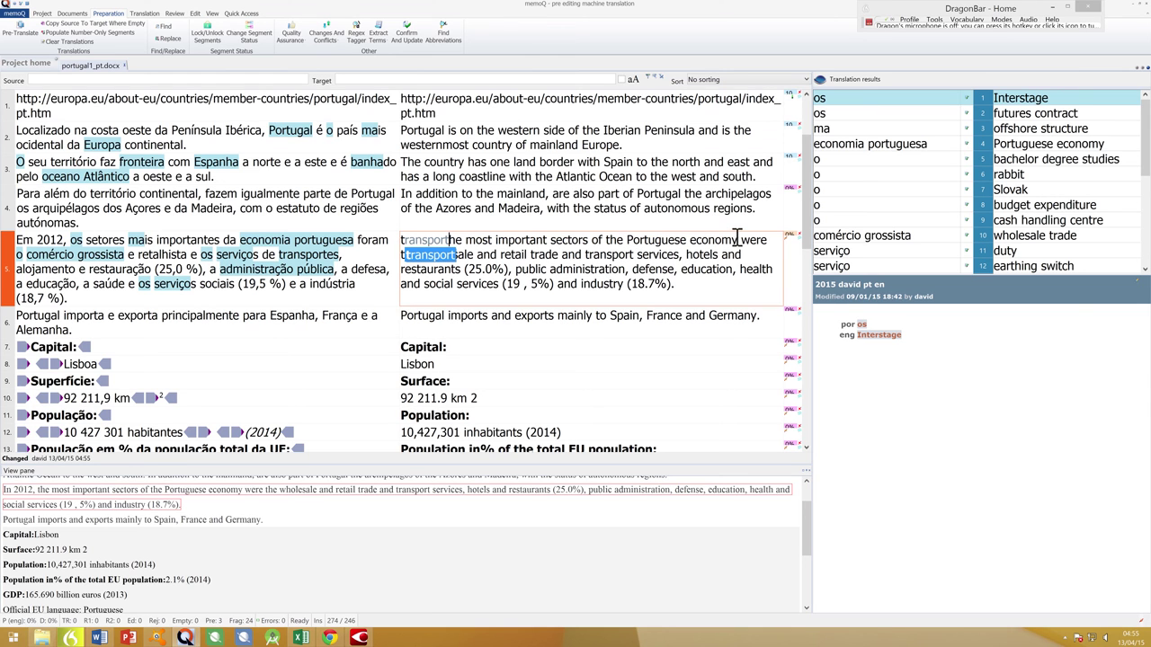
key("Escape")
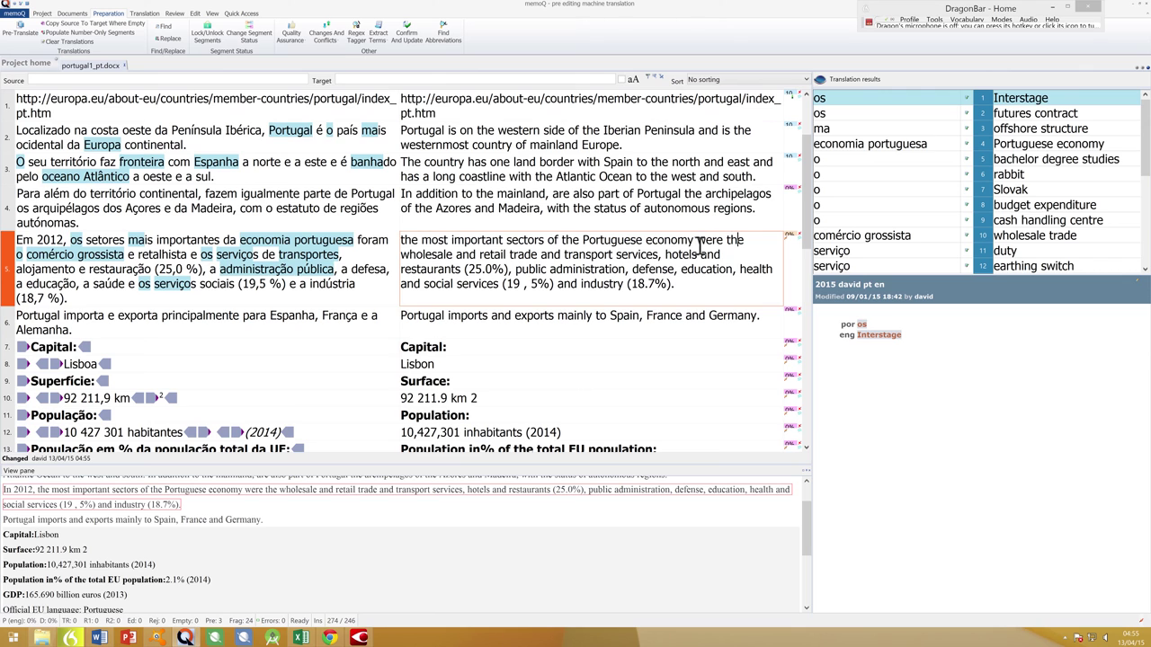
type("In 2012, t")
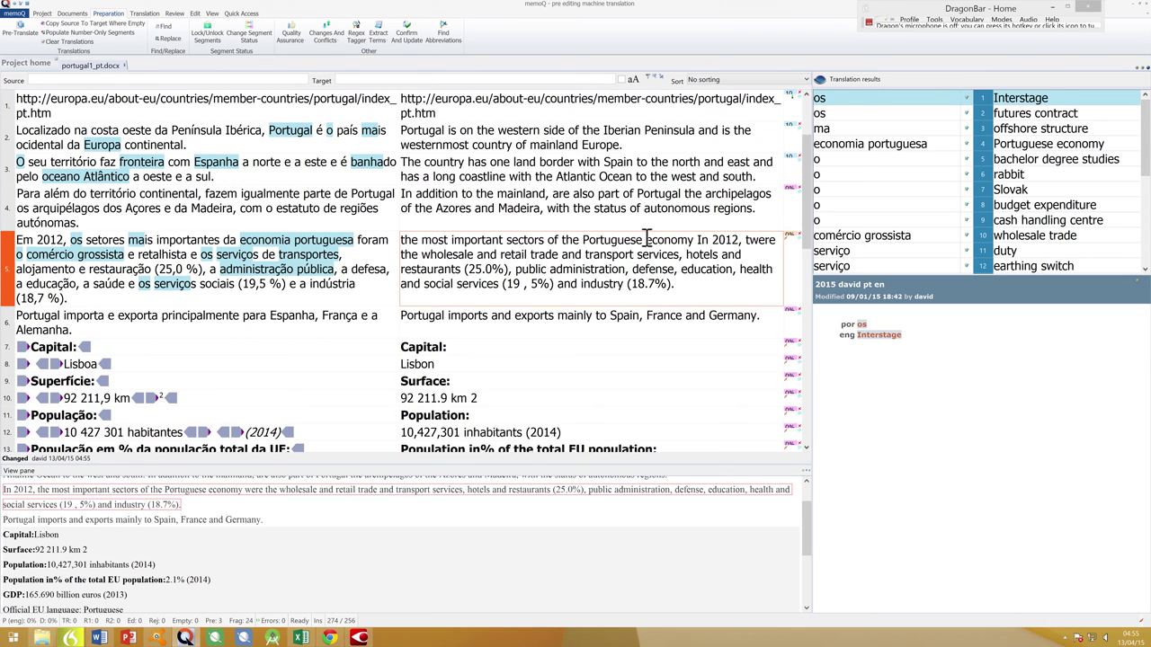
Step: Replace "the Portuguese" with "Portugal's" in segment 5's translation and capitalize its opening word as "The"
left_click_drag(564, 240, 643, 241)
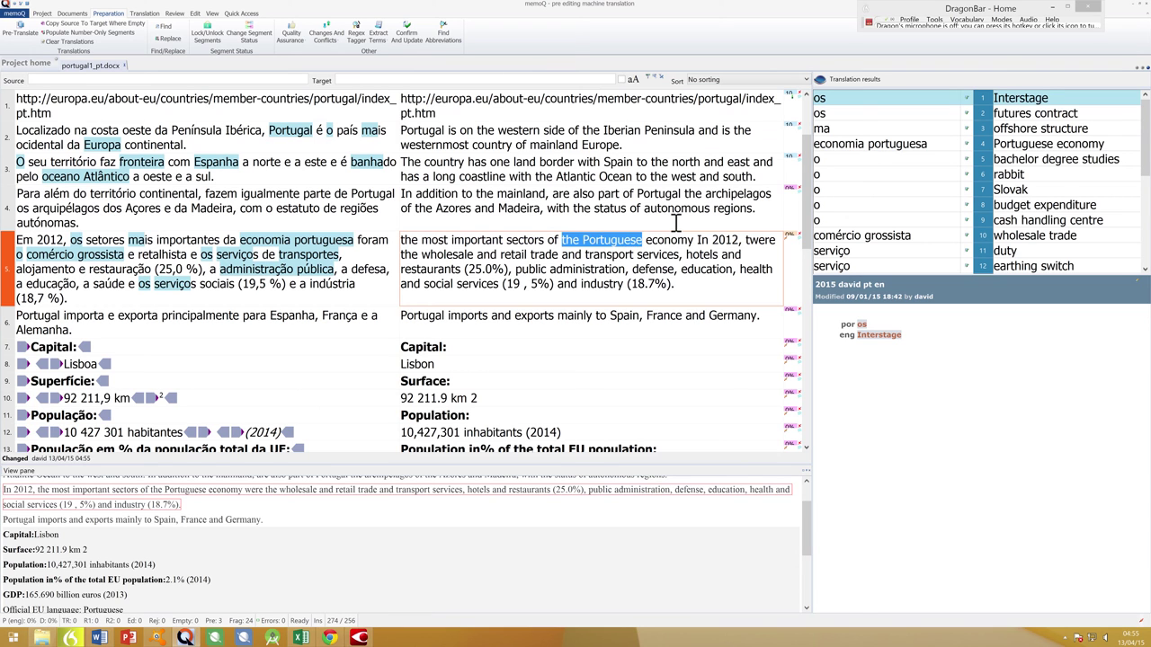
type("p")
key("BackSpace")
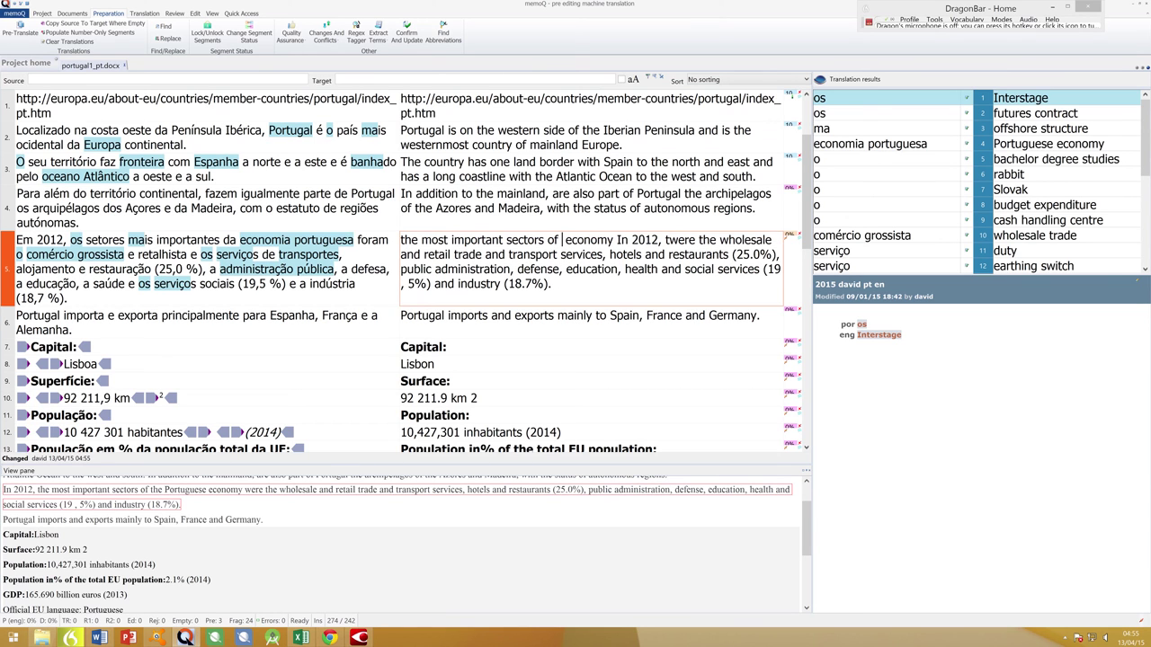
type("Por")
key("BackSpace")
key("BackSpace")
key("BackSpace")
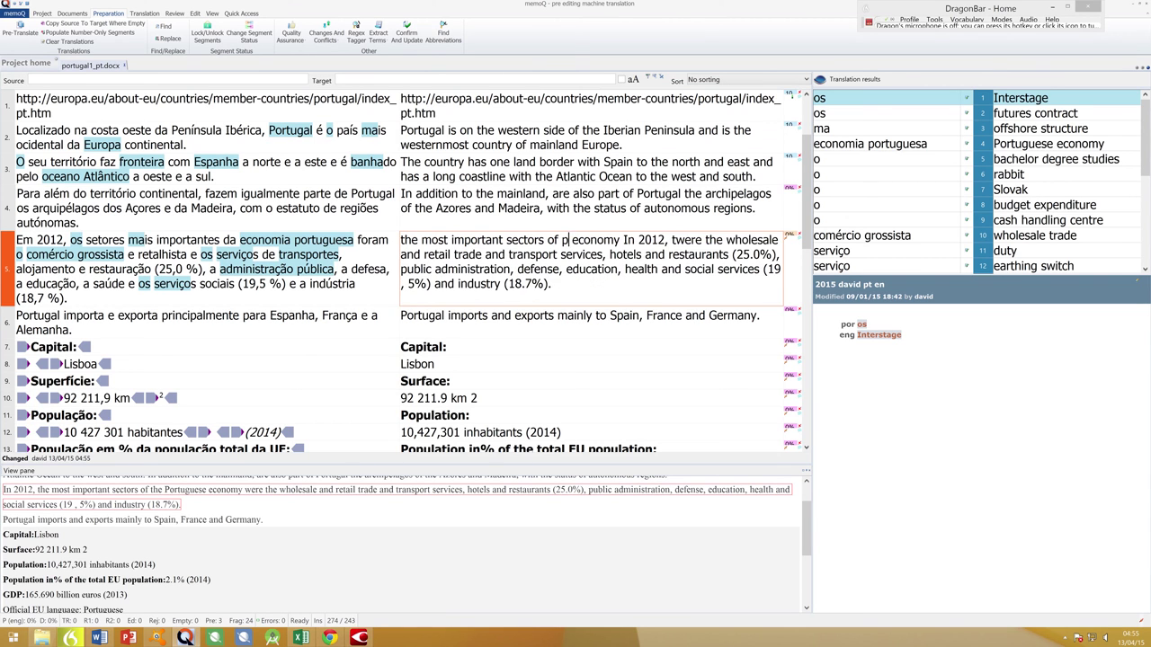
type("Portugal's")
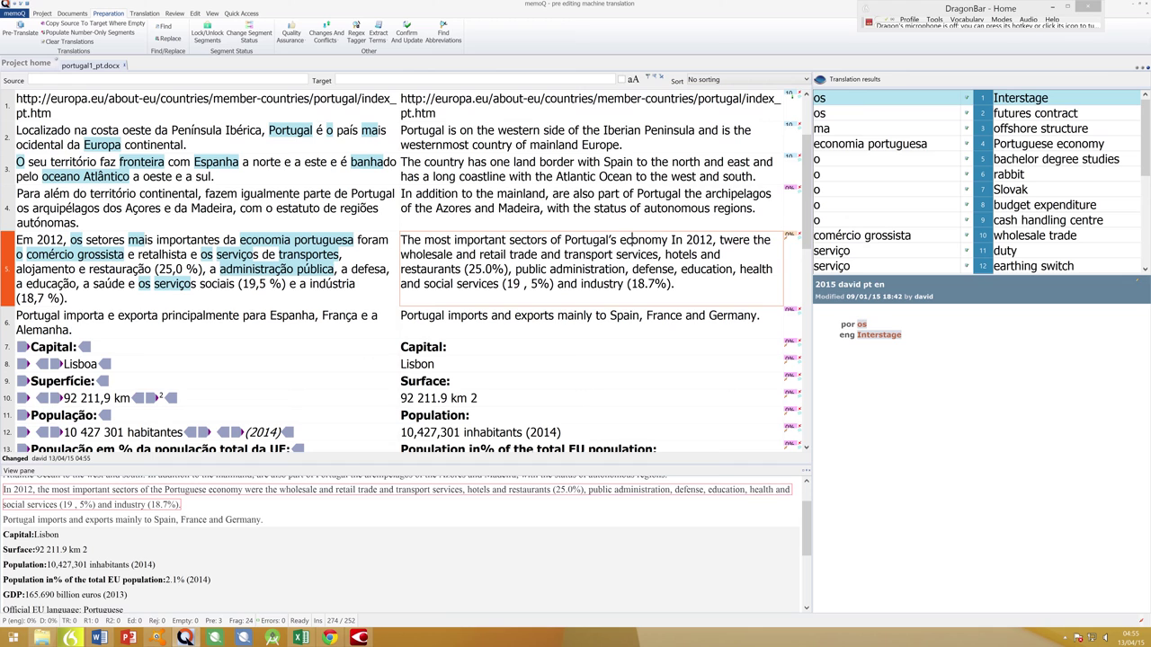
Step: Make "in" before 2012 lowercase and remove the stray "t" before "were" in segment 5's translation
key("Delete")
type("i")
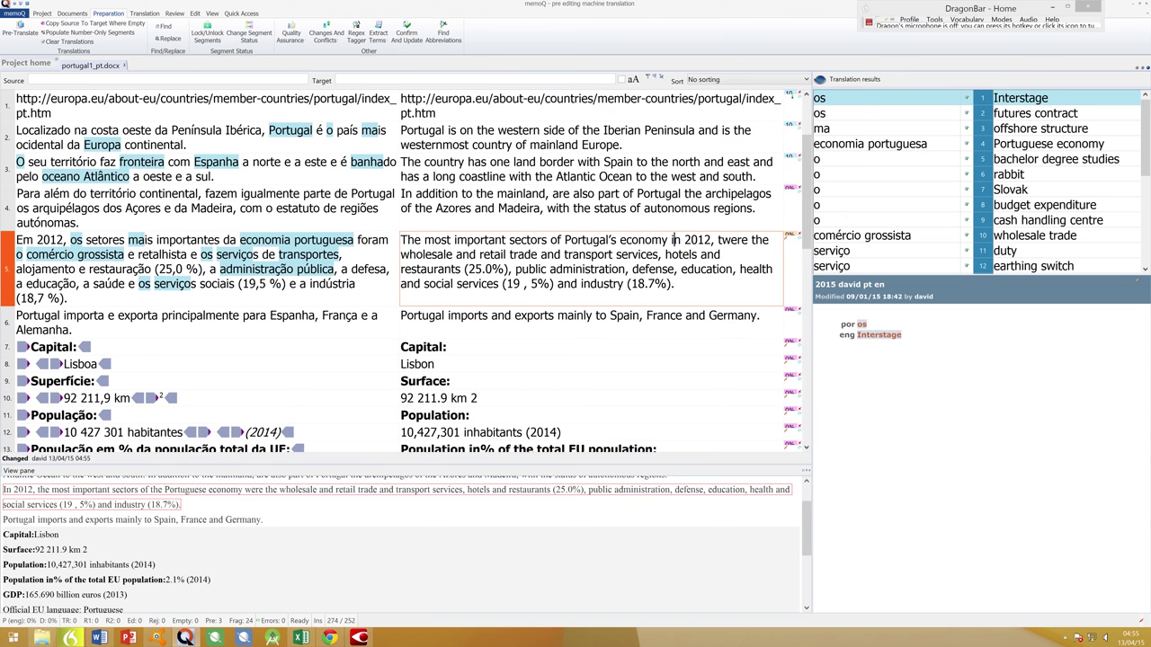
left_click(721, 239)
key("Delete")
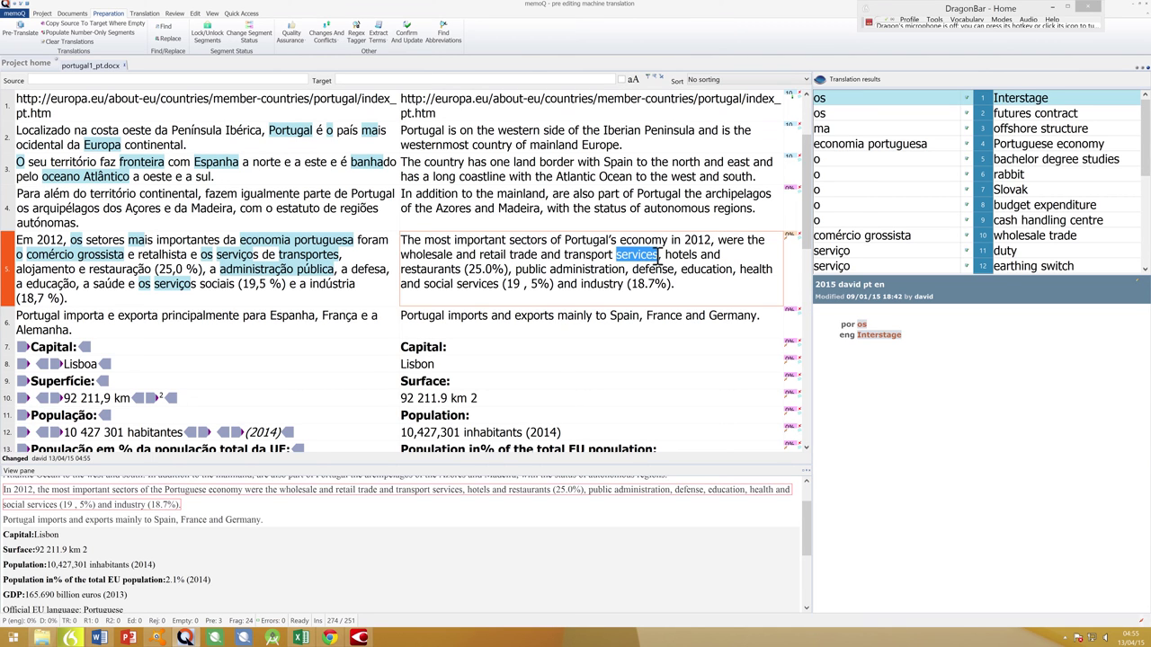
Step: Delete "services" after "transport" and correct the social services percentage to 19.5% in segment 5's translation
key("Delete")
key("Delete")
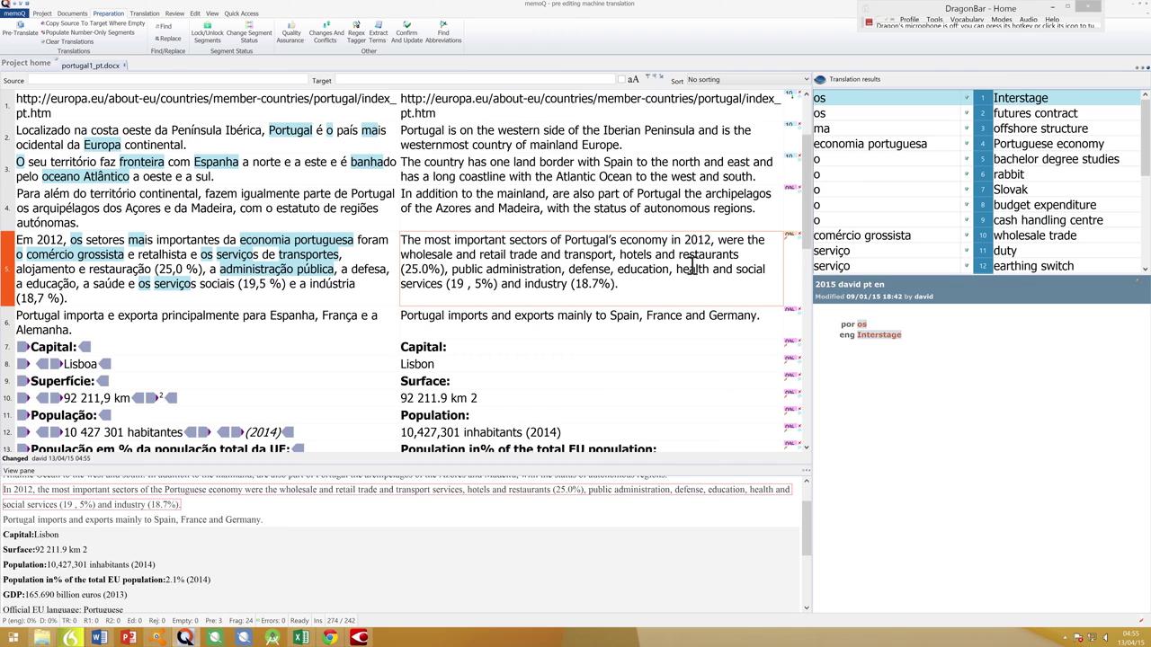
left_click(476, 284)
key("BackSpace")
key("BackSpace")
key("BackSpace")
type(".")
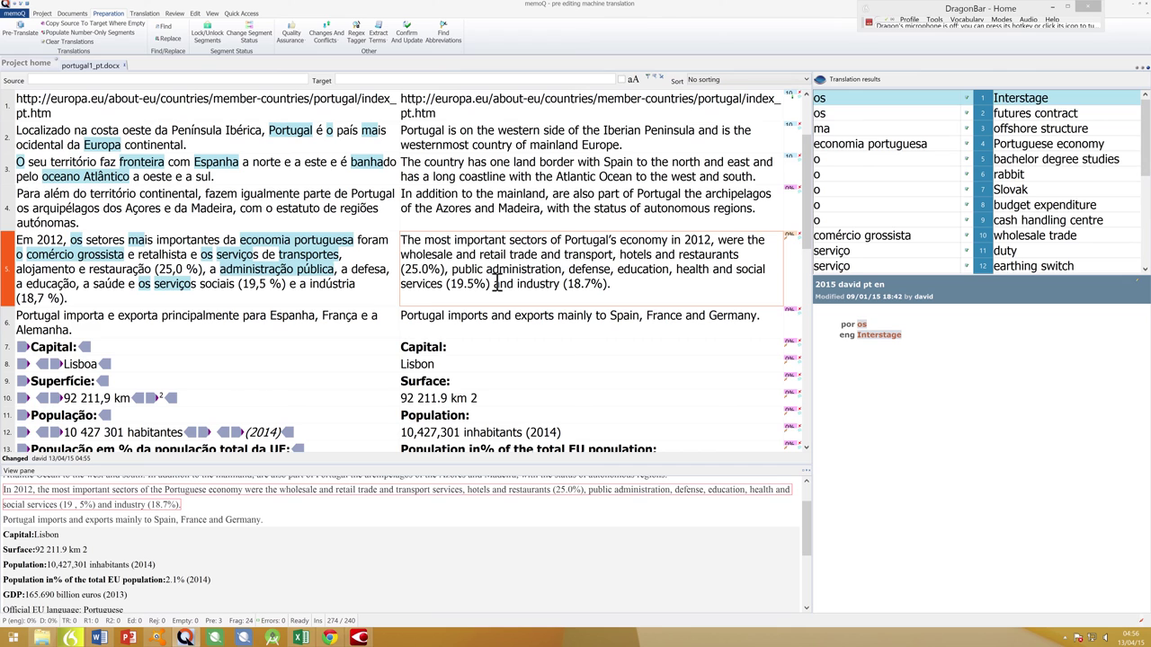
Step: Add the remark "It saves us a lot of typing." at the end of segment 5's translation and delete it again
left_click_drag(450, 243, 612, 287)
left_click(623, 284)
type("I")
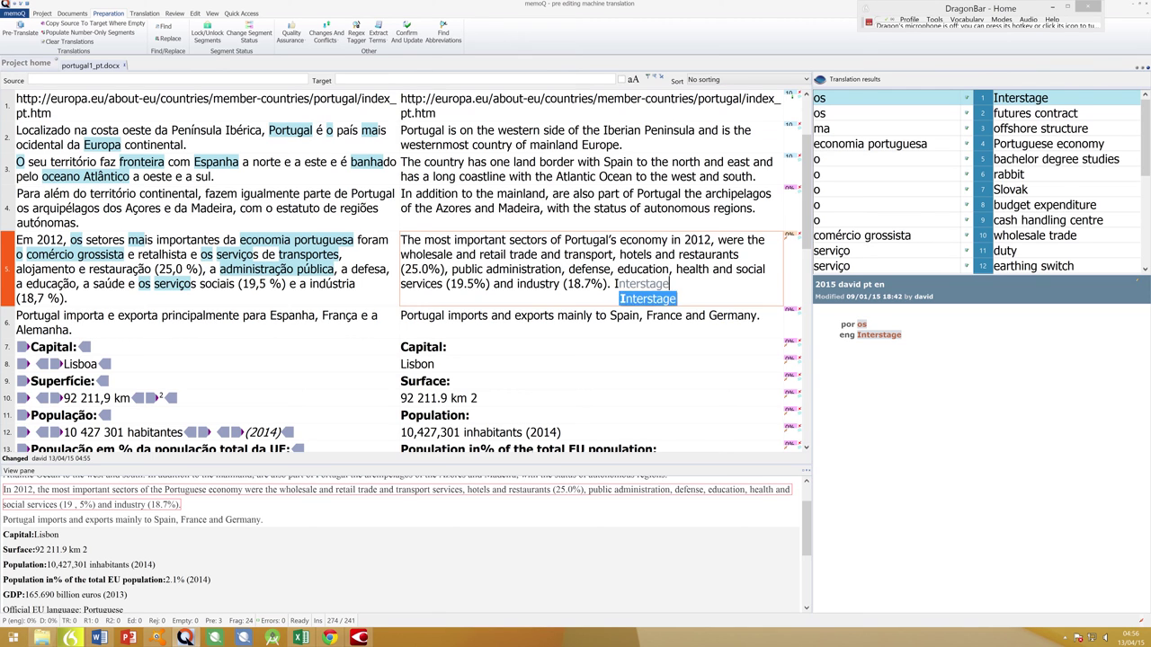
type("t saves us a ")
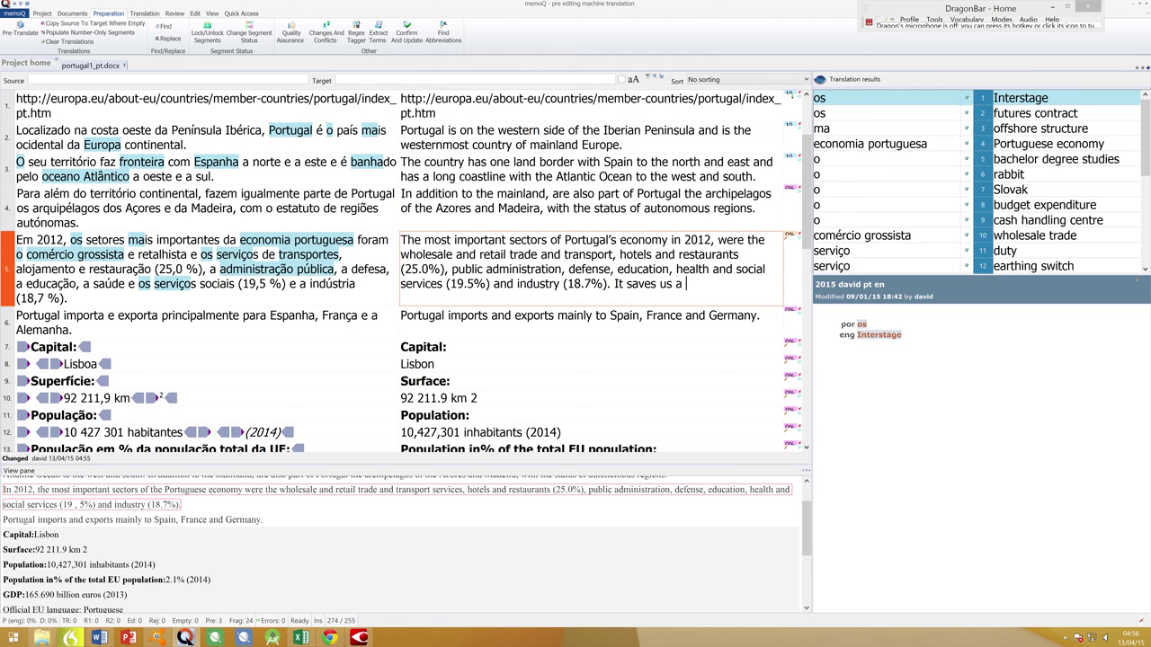
type("lot of")
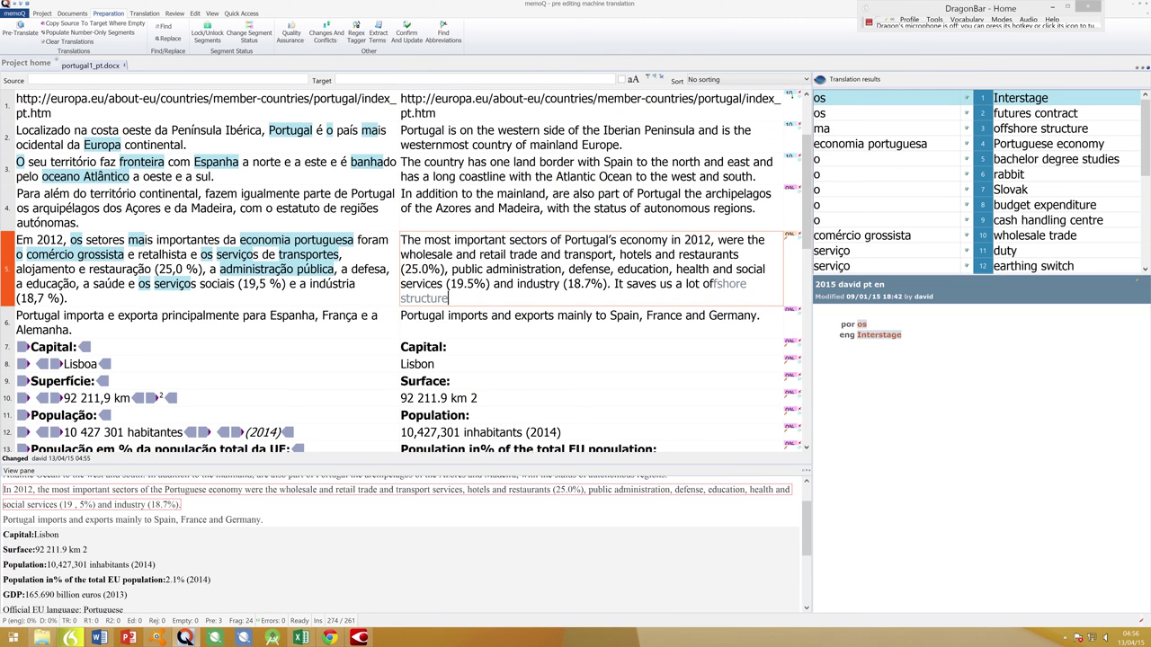
type(" typing.")
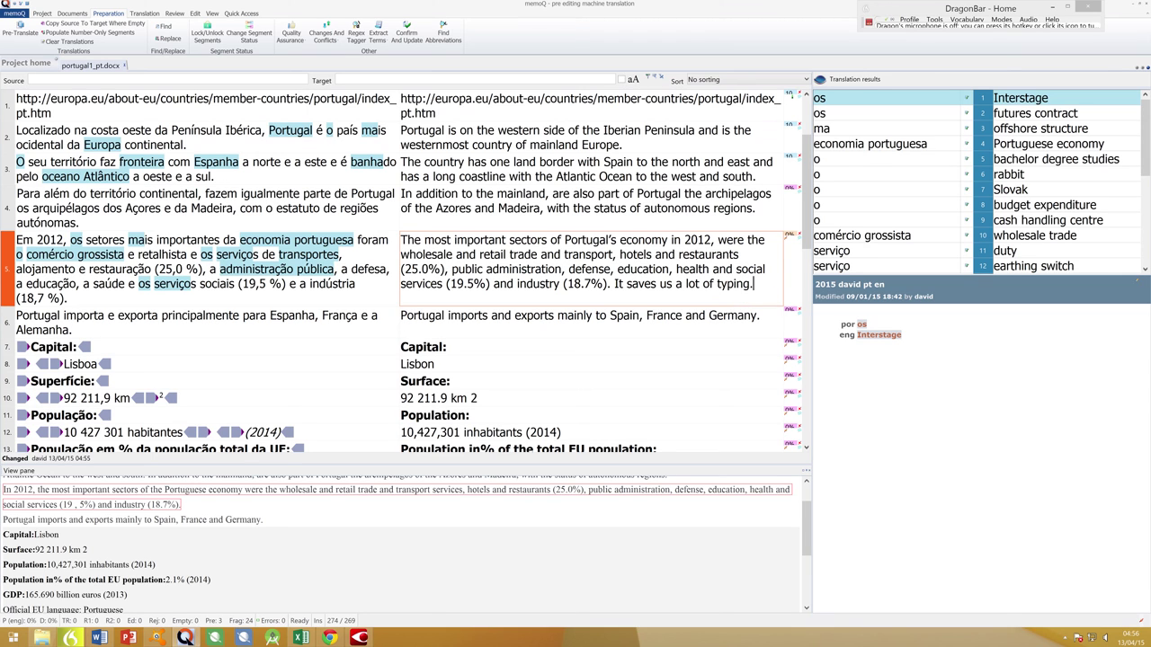
left_click_drag(760, 282, 618, 284)
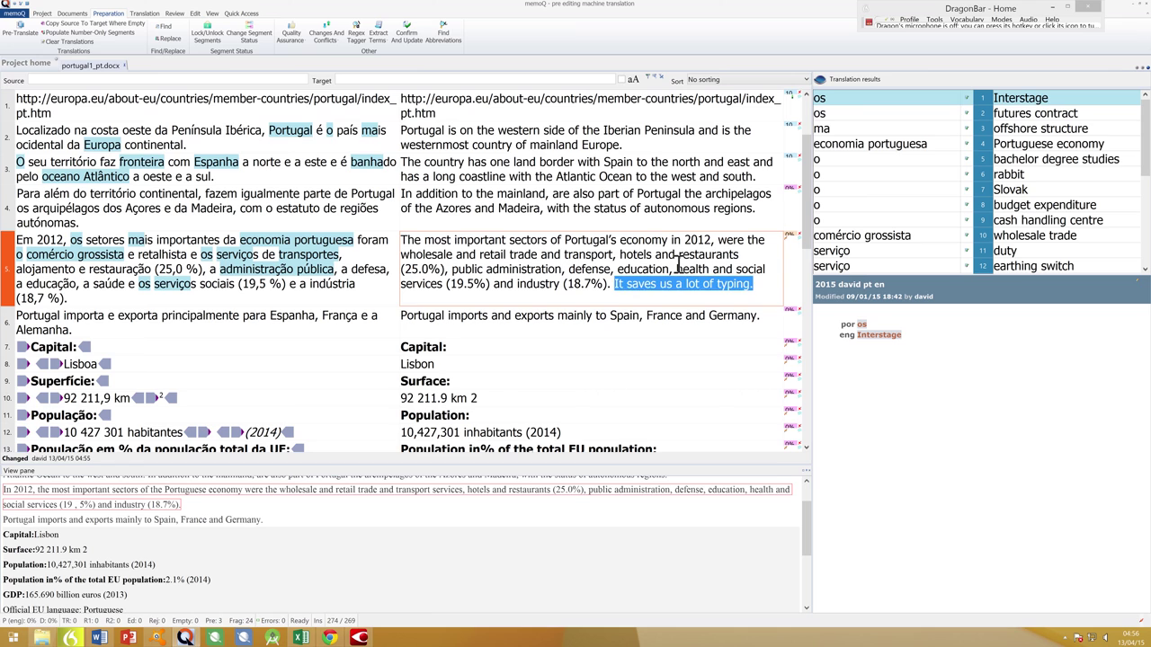
key("Delete")
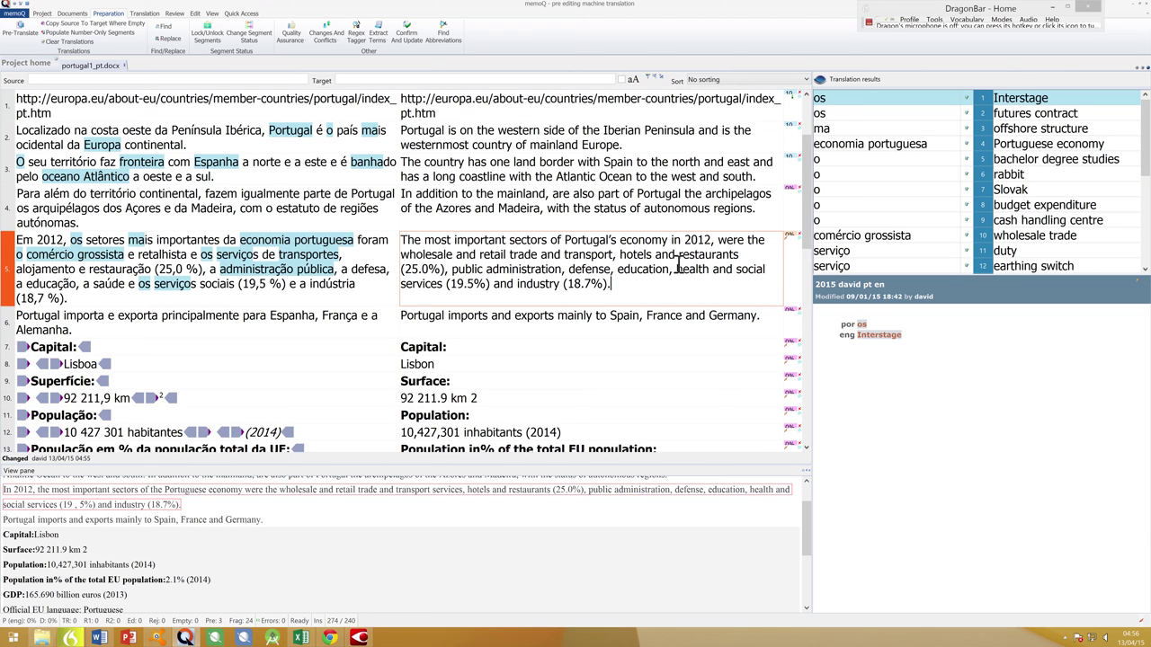
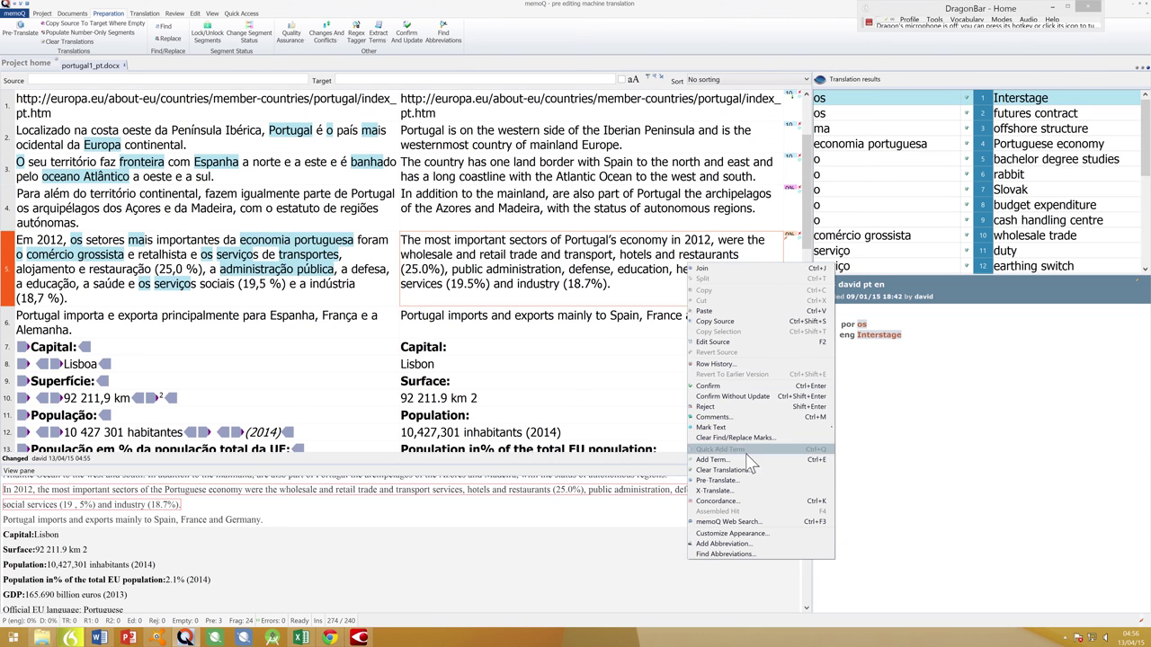
Step: Clear all translations in the active document
left_click(750, 469)
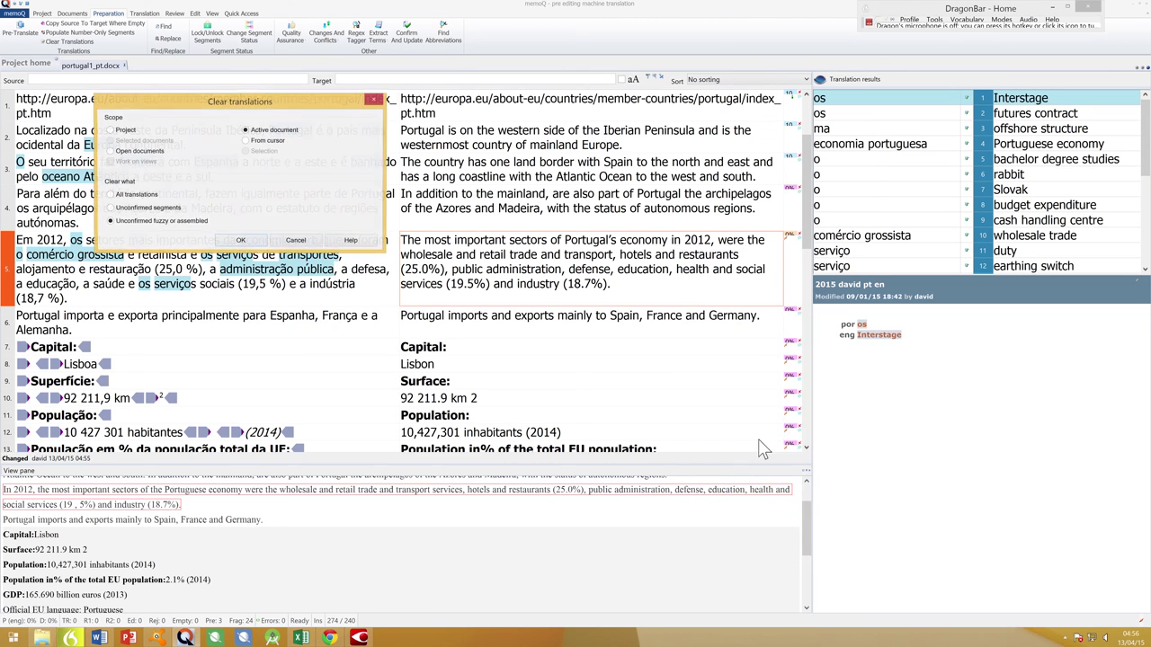
left_click(110, 194)
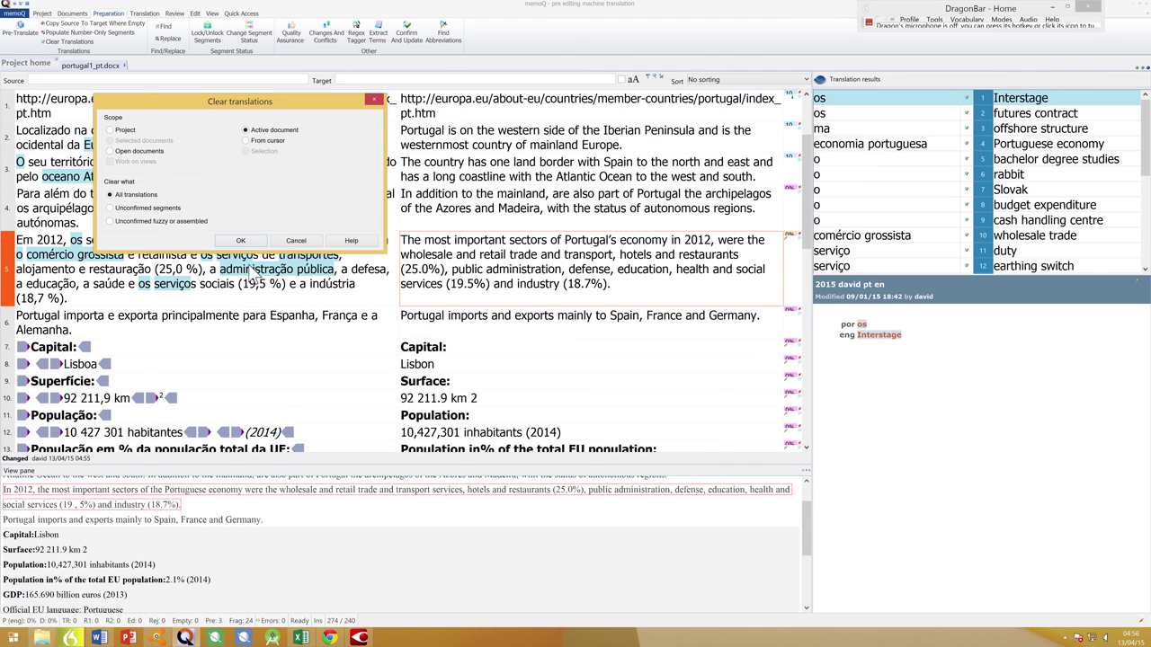
left_click(240, 240)
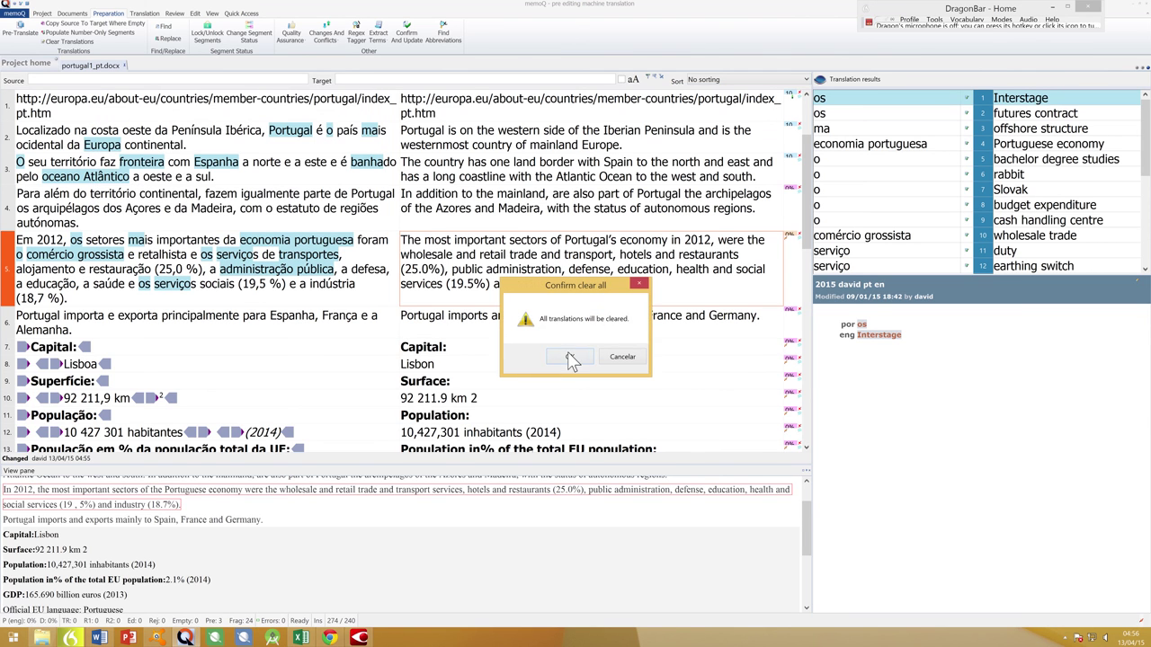
left_click(568, 356)
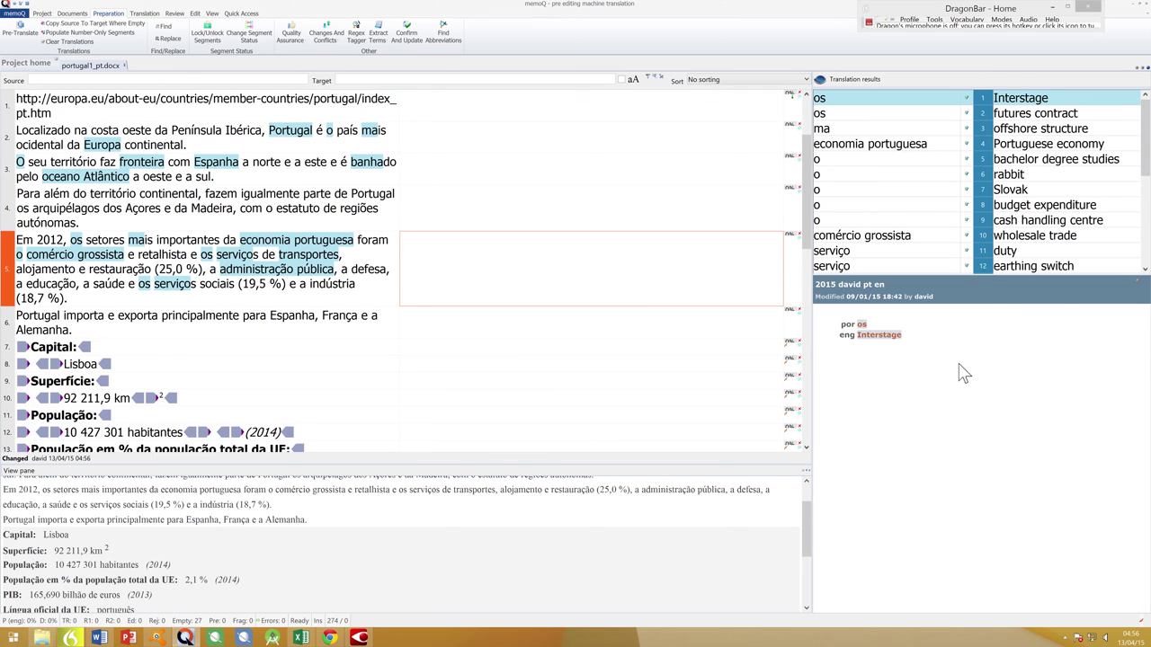
Step: Fill segment 1's translation with the source web address and confirm the segment
left_click(494, 102)
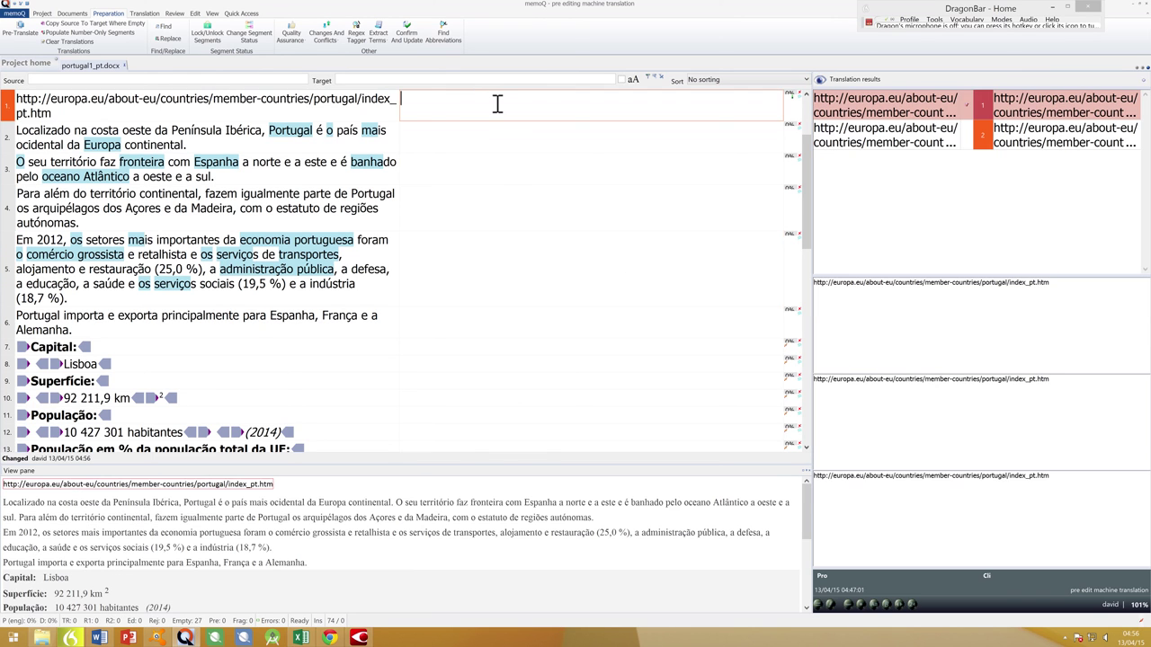
key("ctrl+Insert")
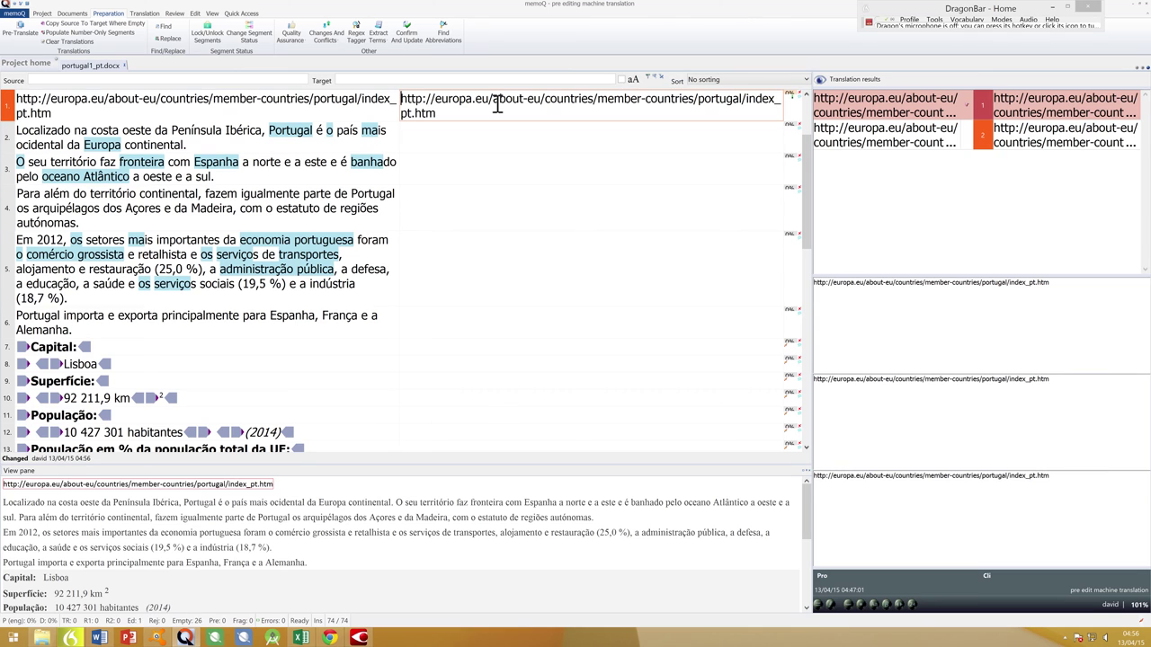
key("ctrl+Return")
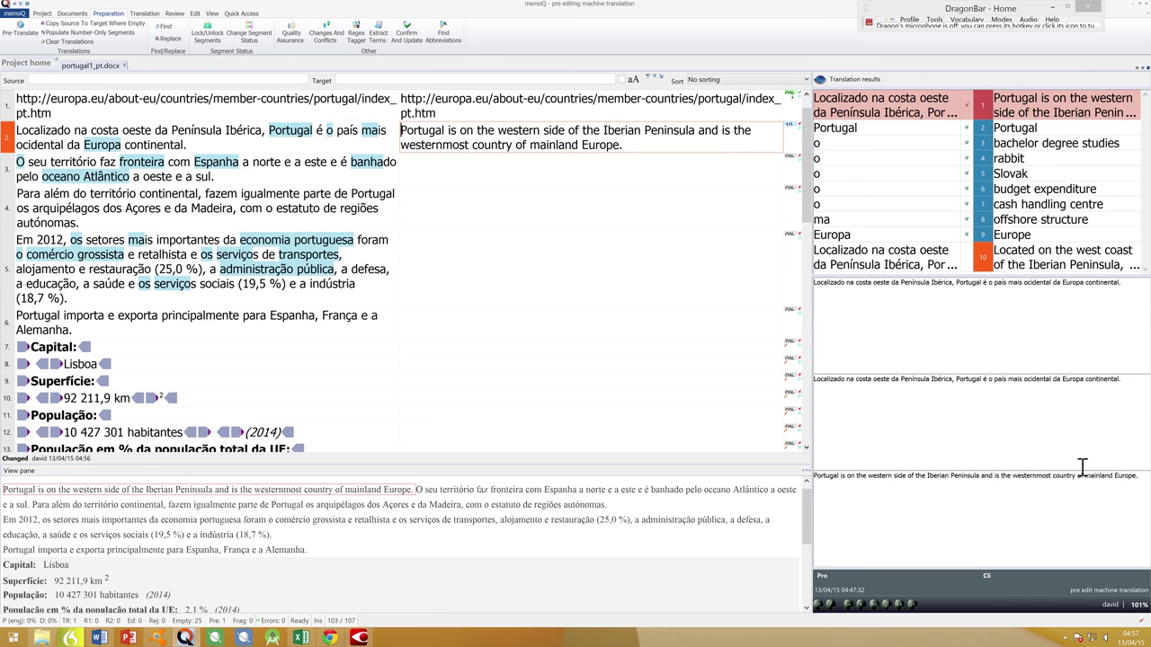
Step: Check segment 2's translation memory match and confirm segments 2 and 3 with their inserted matches
left_click_drag(1140, 476, 825, 490)
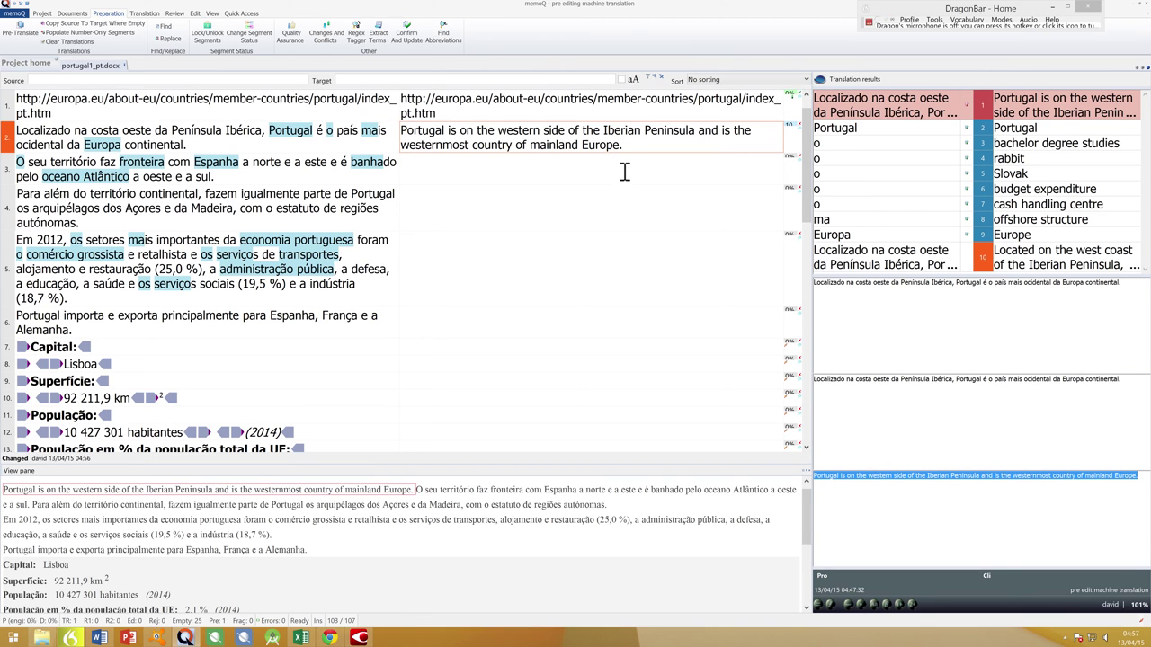
left_click(600, 142)
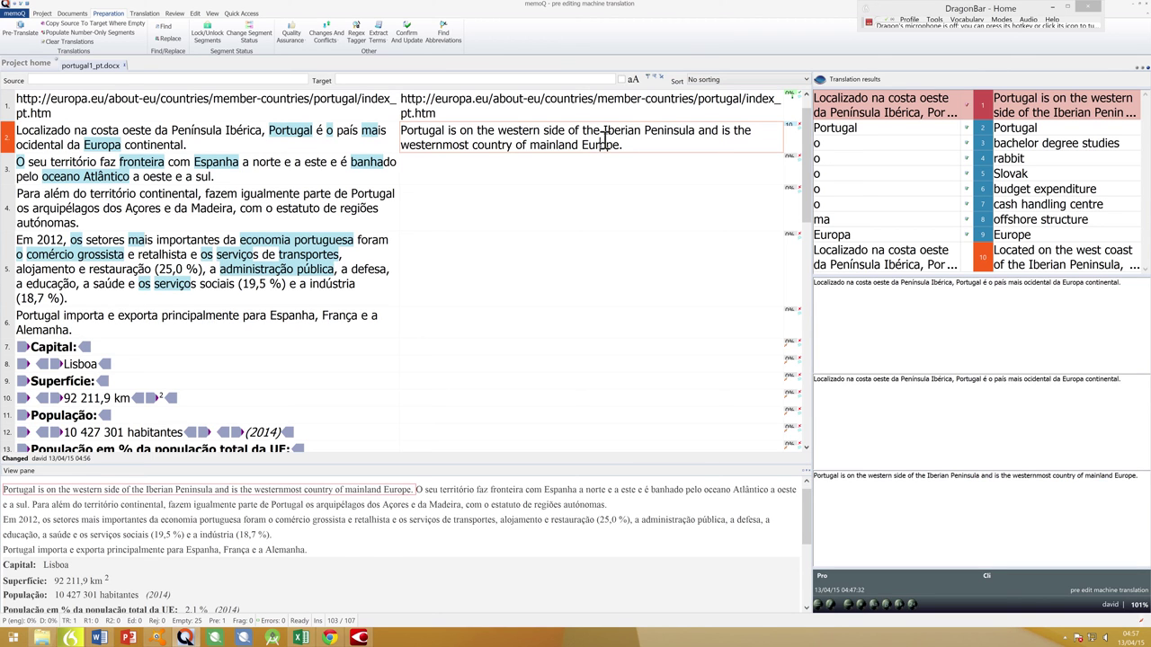
key("ctrl+Return")
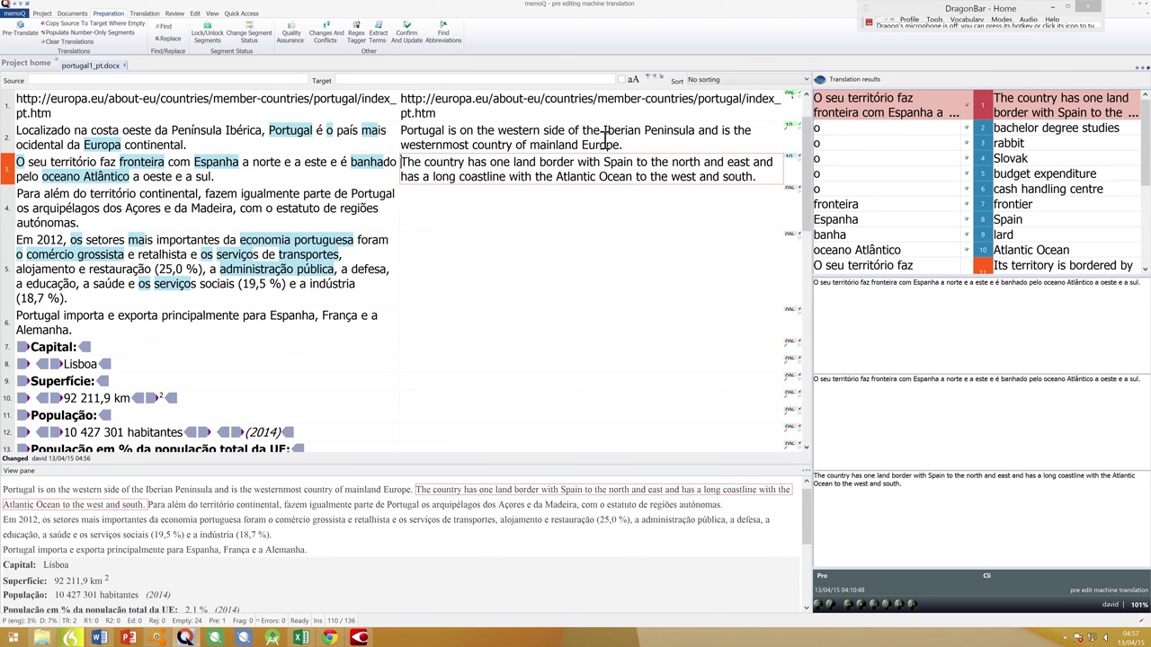
key("ctrl+Return")
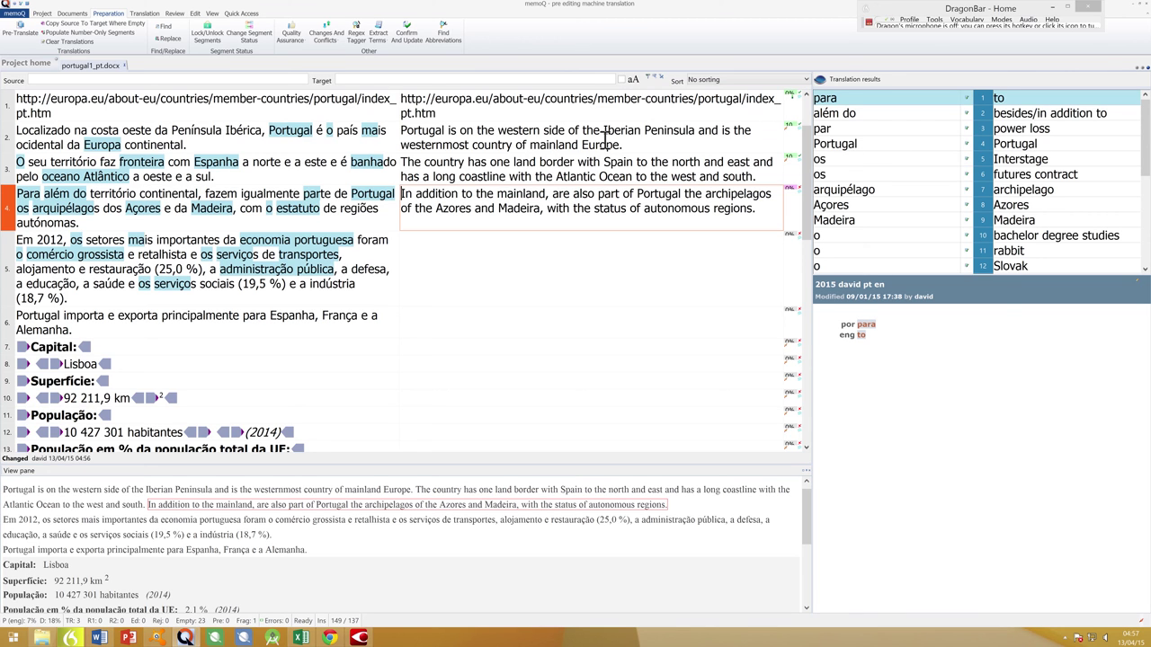
Step: Find the machine translation suggestion for segment 4 in the translation results and display its full text
right_click(651, 221)
key("Escape")
left_click(514, 207)
scroll(980, 180, "down", 3)
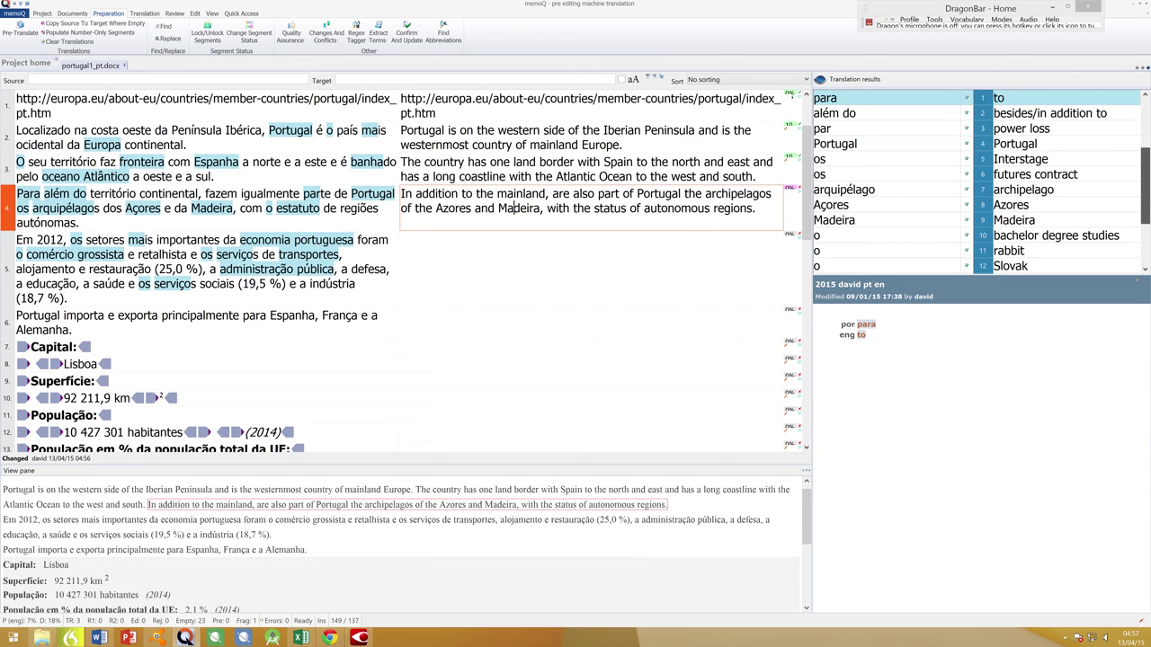
scroll(980, 180, "down", 3)
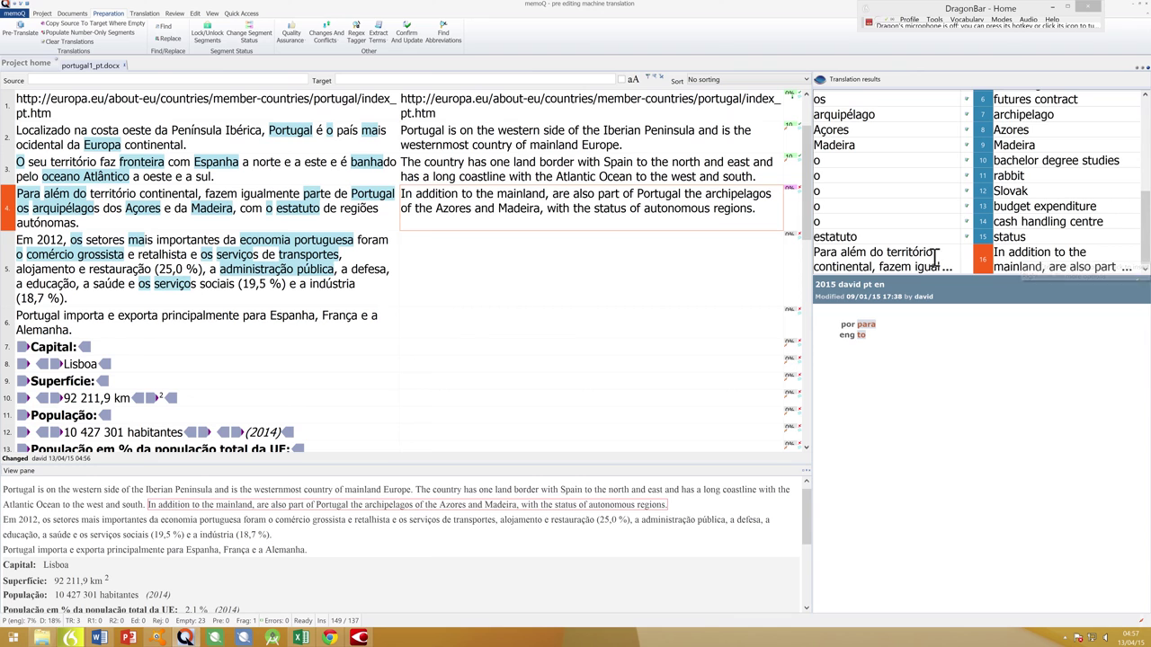
left_click(1036, 255)
Step: Move the MT hit type to first place in the lookup results order and reload the results for segment 4
right_click(1036, 256)
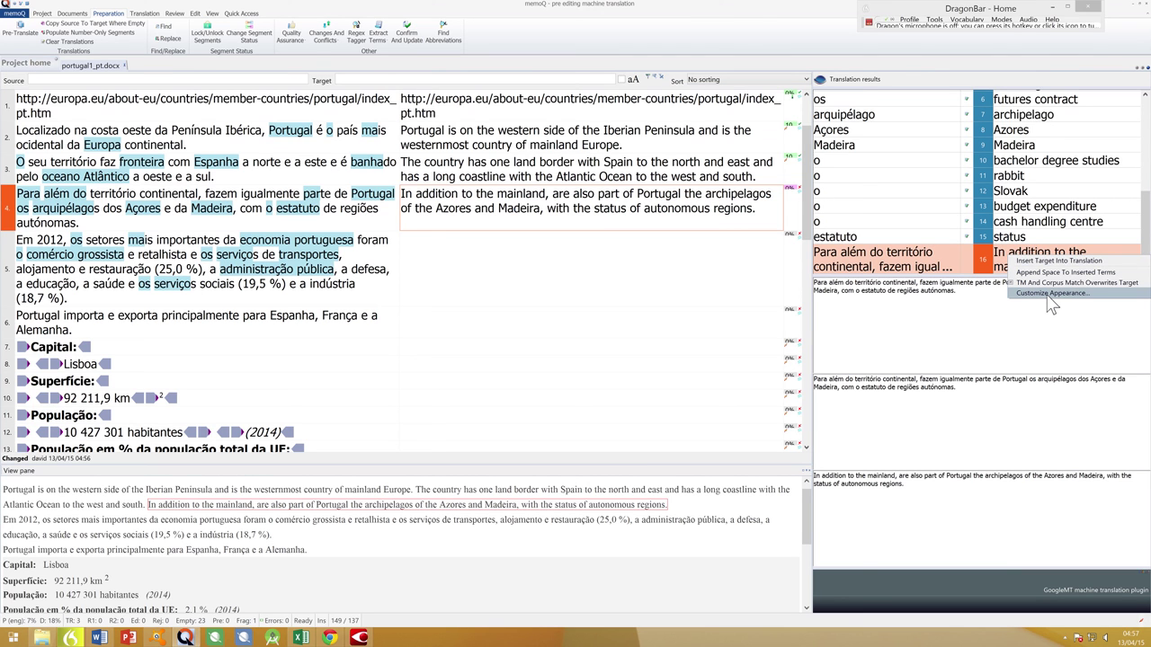
left_click(1048, 297)
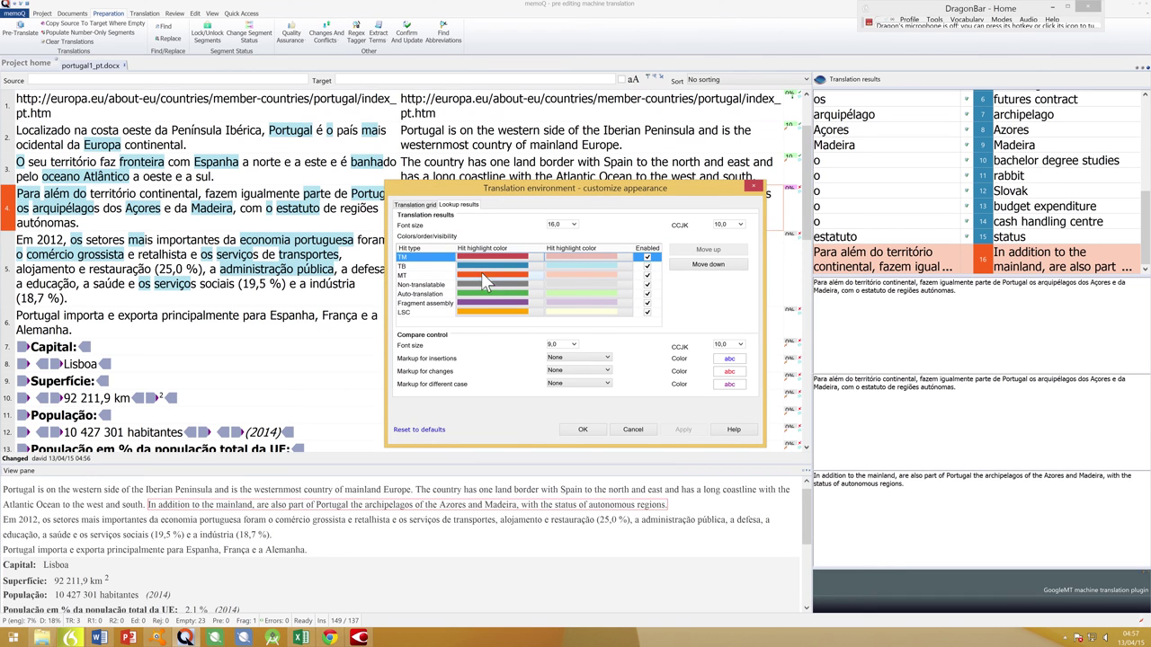
left_click(419, 275)
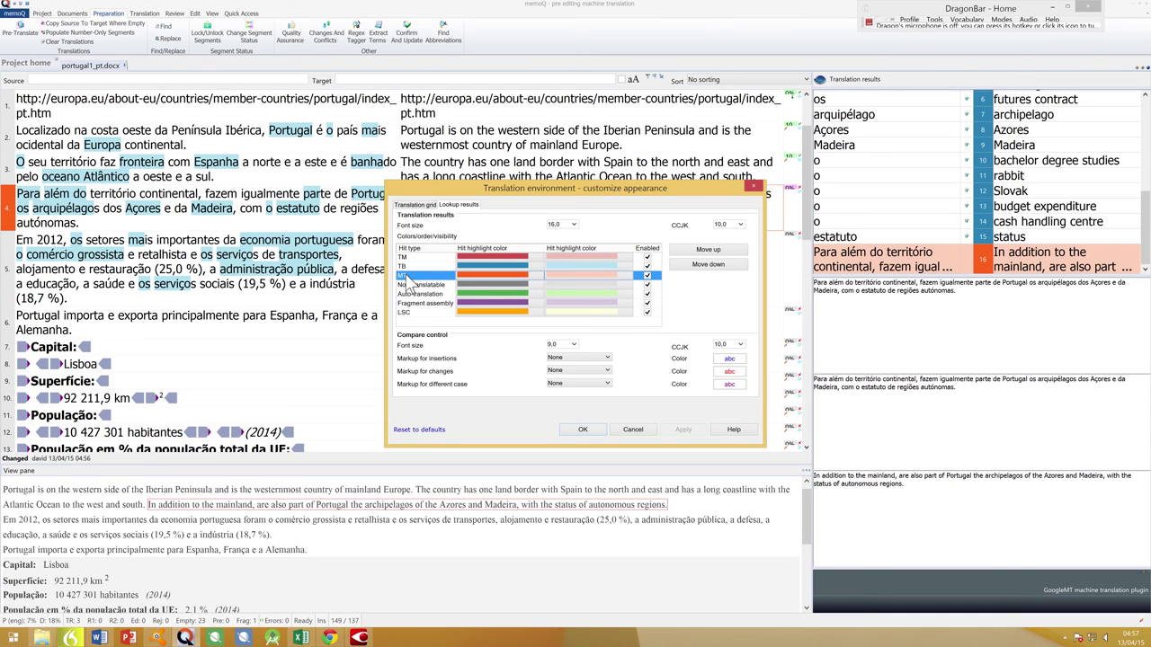
left_click(709, 250)
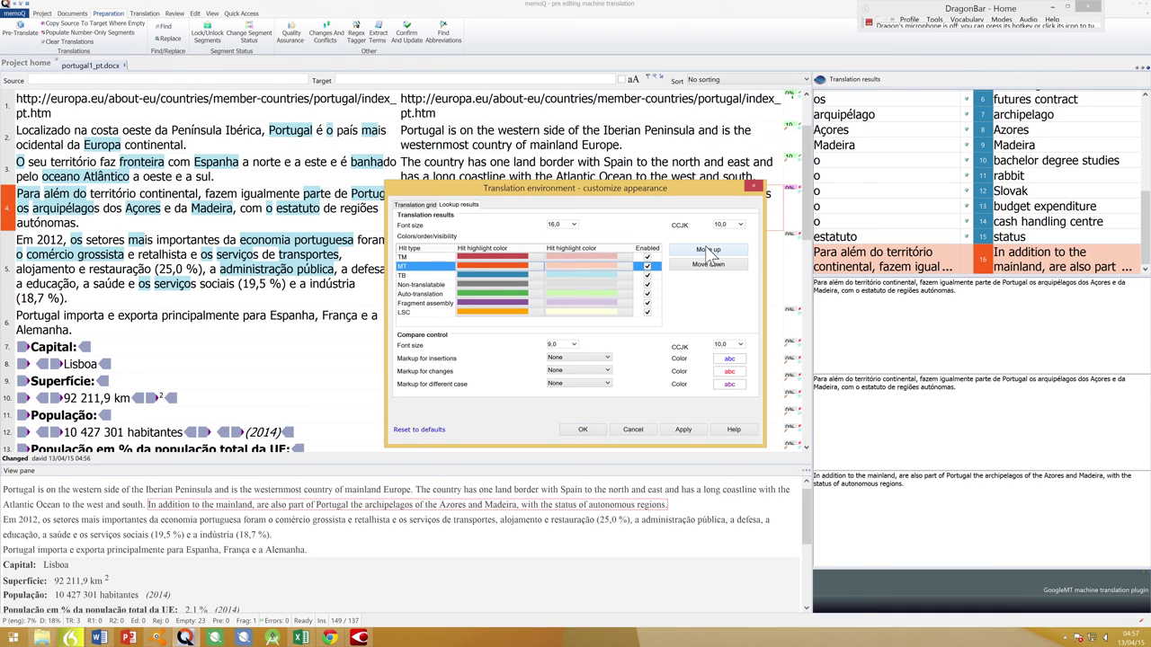
left_click(708, 250)
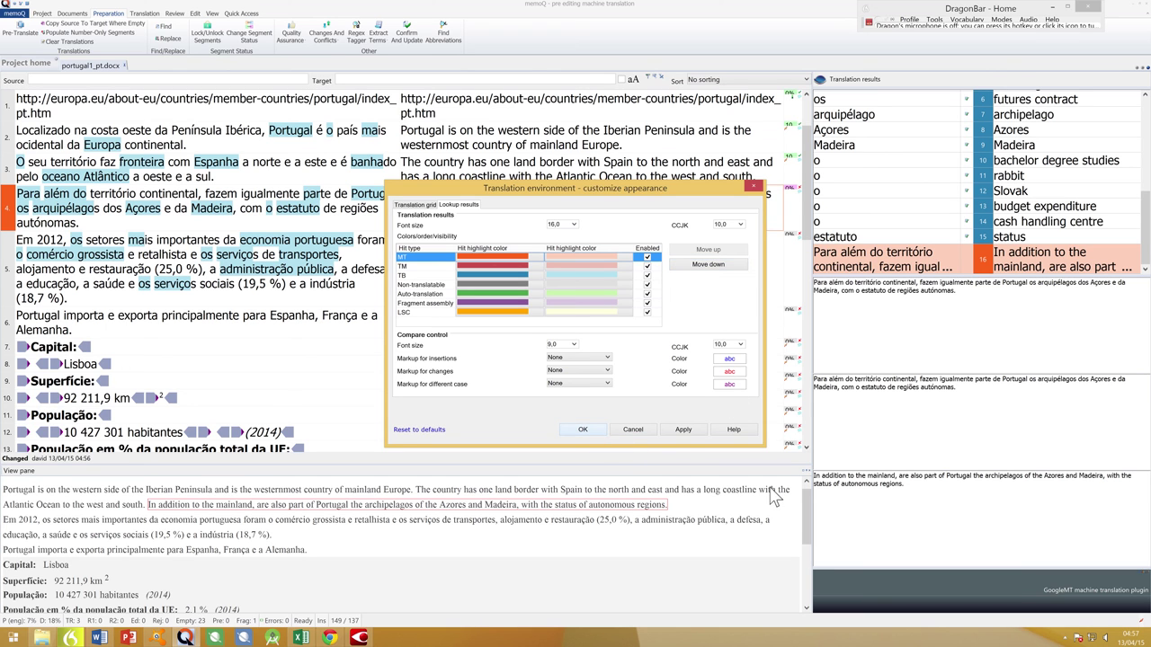
left_click(583, 429)
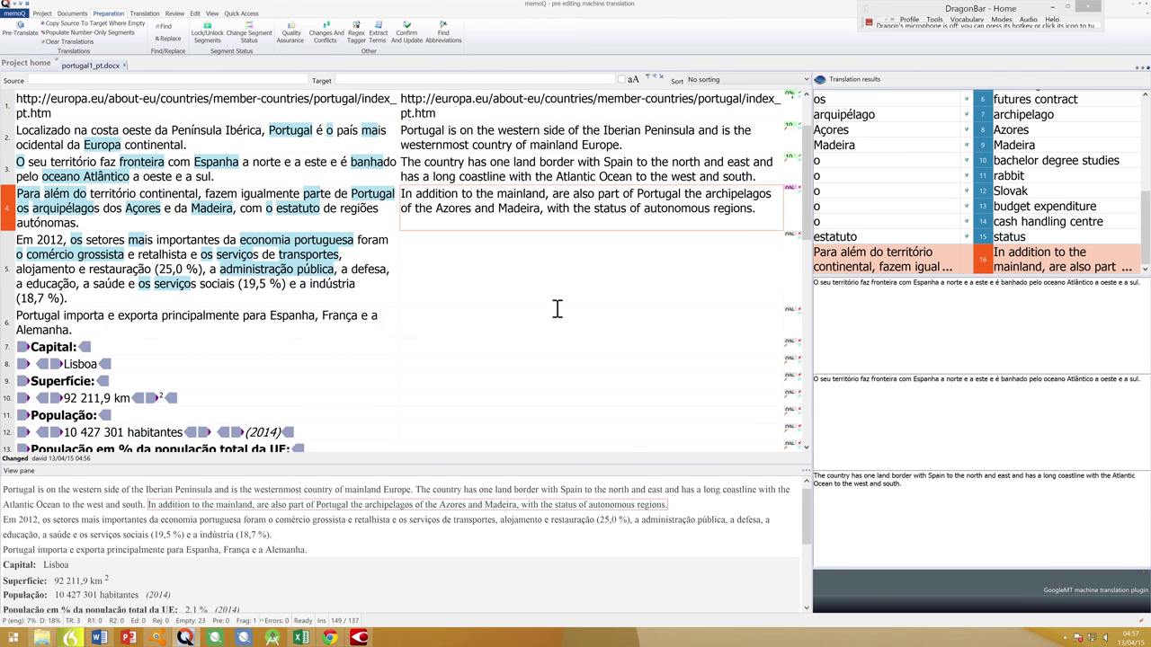
left_click(529, 258)
left_click(564, 198)
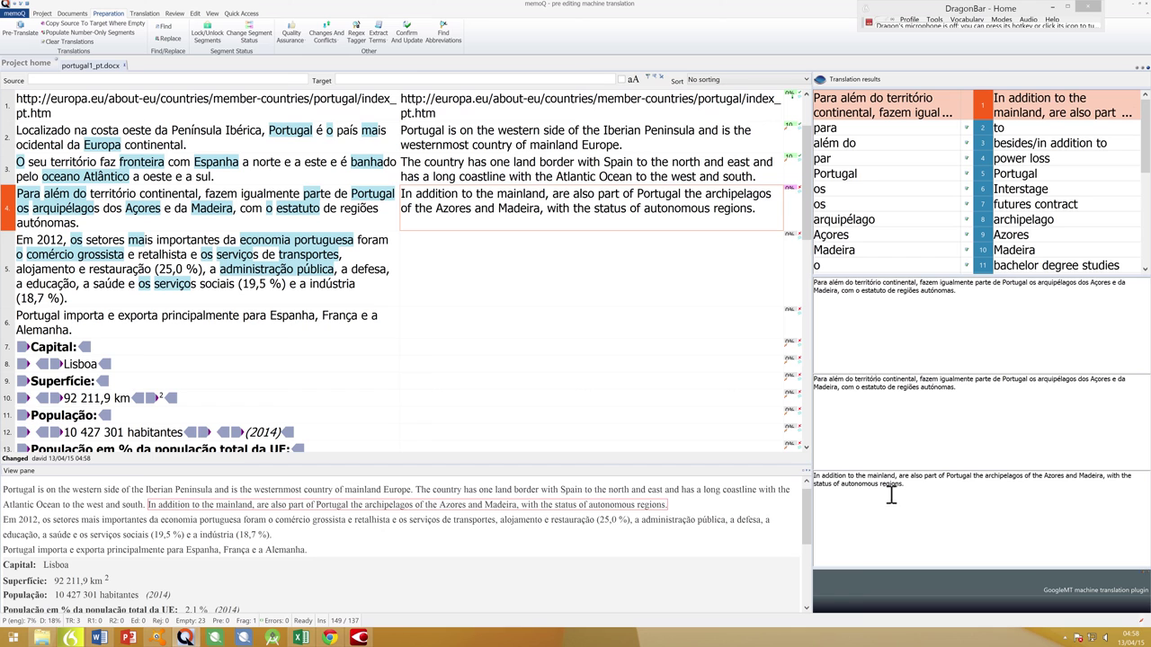
Step: Set the font size of the translation results to 20
right_click(943, 353)
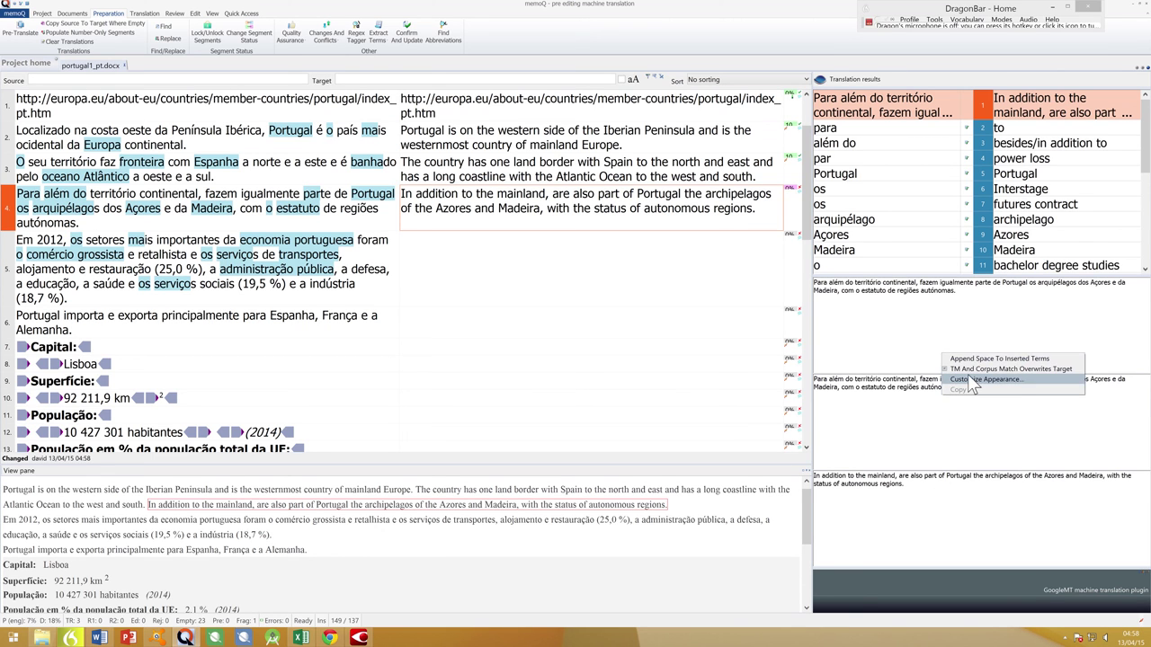
left_click(971, 381)
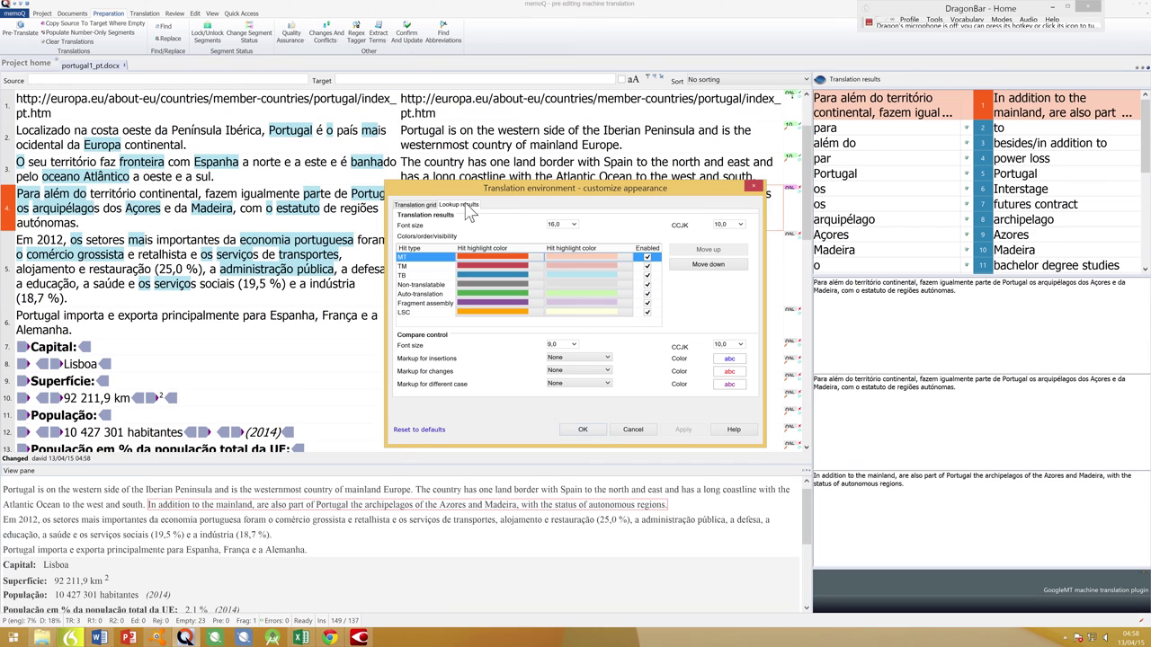
left_click(574, 225)
left_click(562, 301)
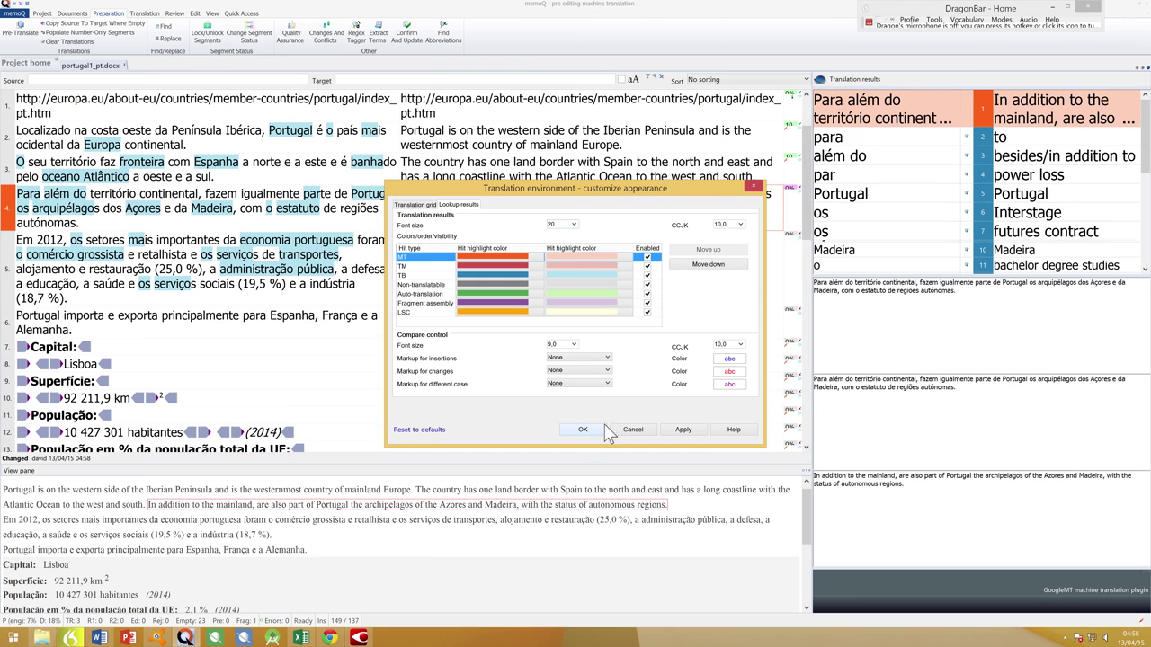
left_click(587, 430)
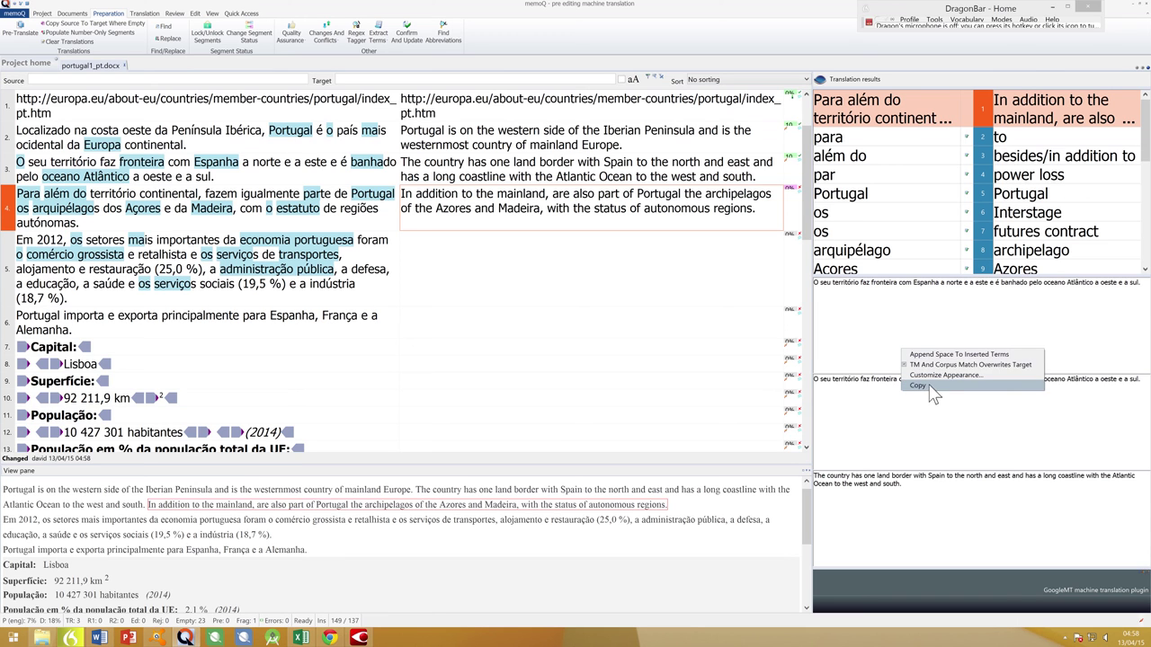
Step: Set the translation results font size back to 16
left_click(931, 383)
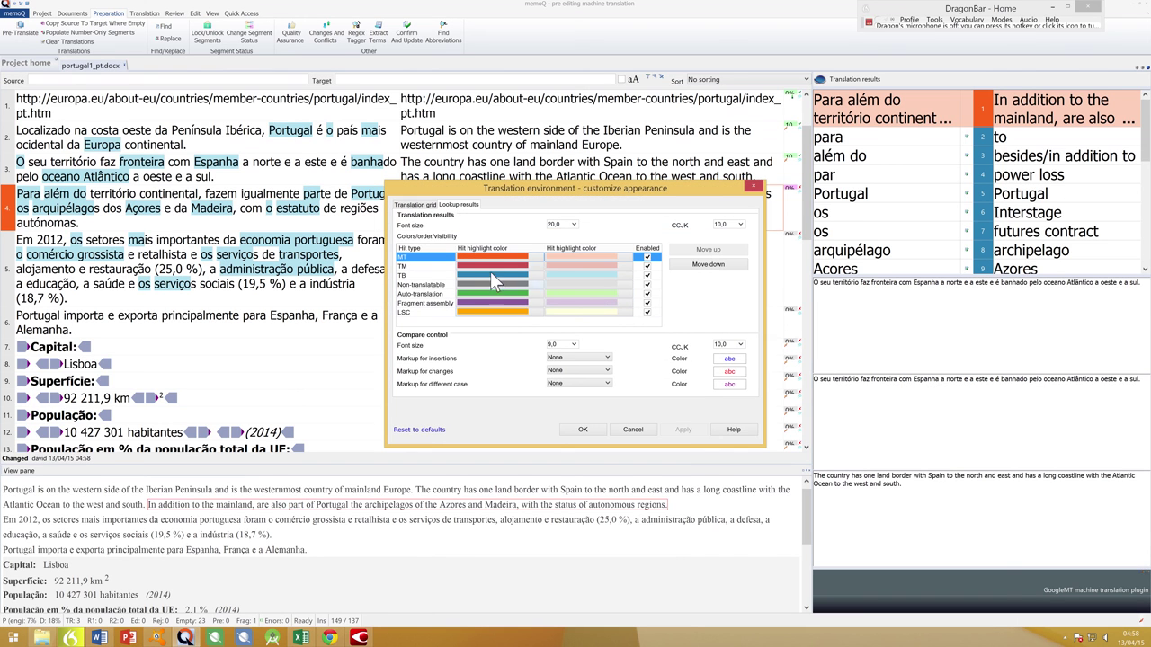
left_click(574, 226)
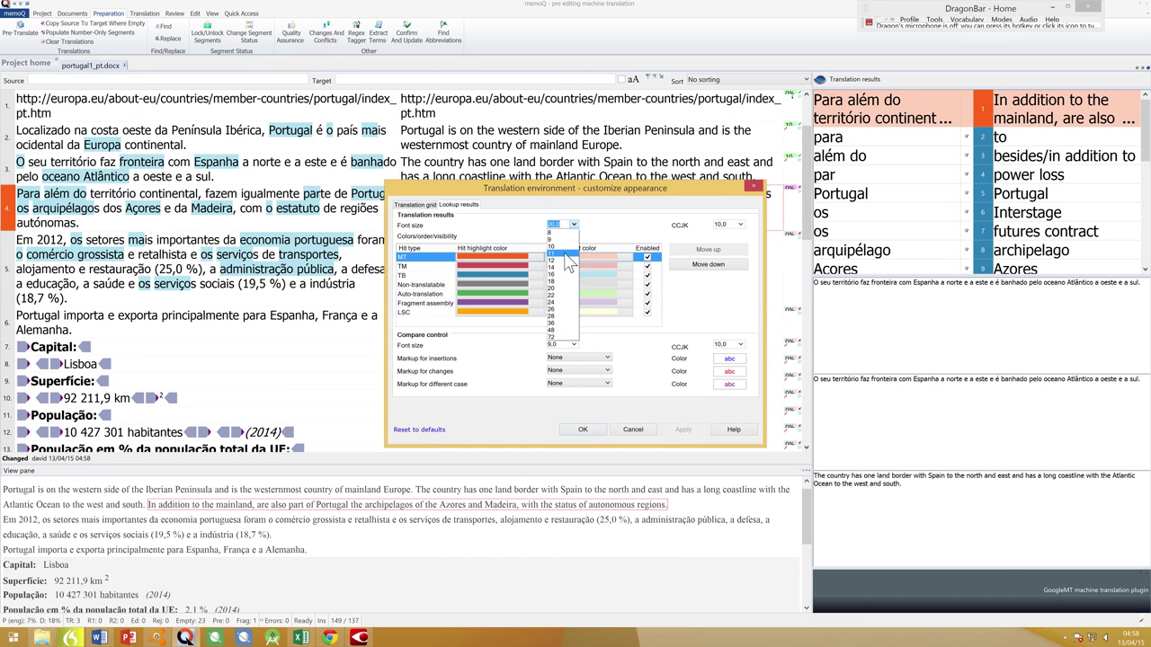
left_click(566, 284)
left_click(683, 430)
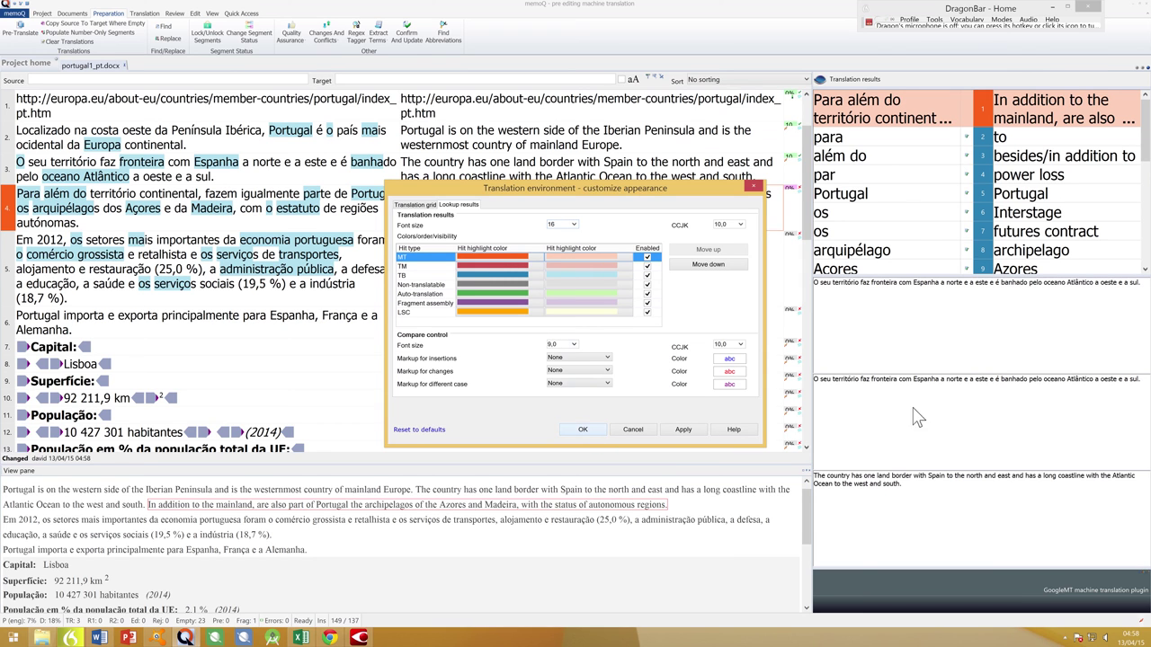
left_click(583, 431)
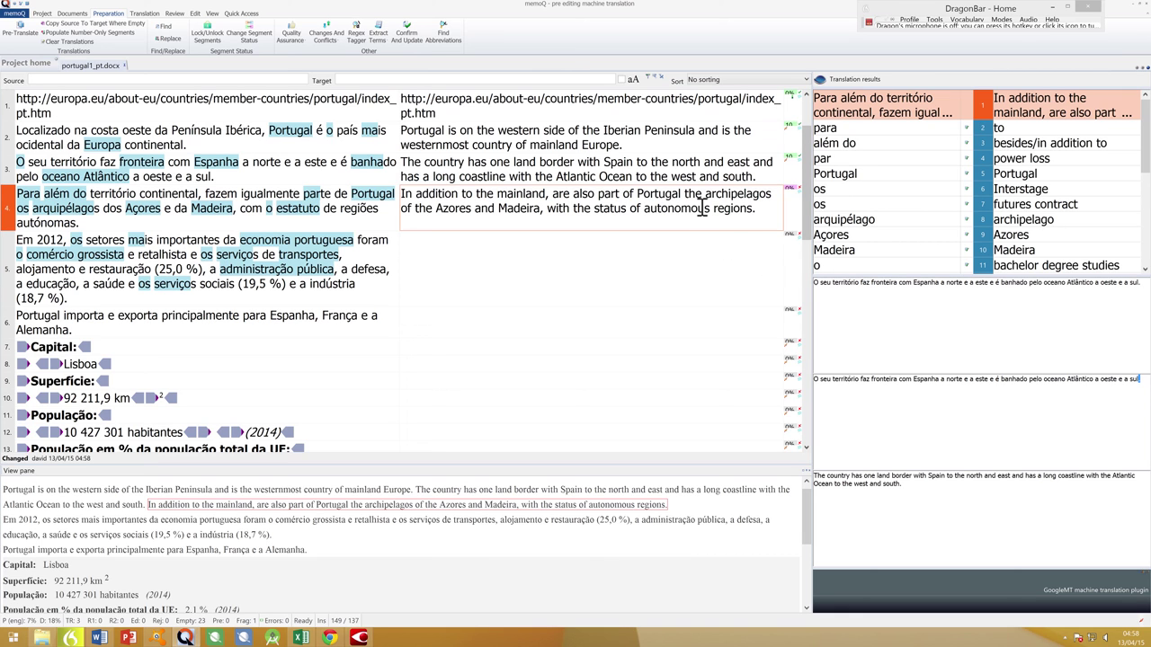
Step: Delete the target text of segment 4 and look over the translation results offered for it
left_click_drag(757, 207, 401, 196)
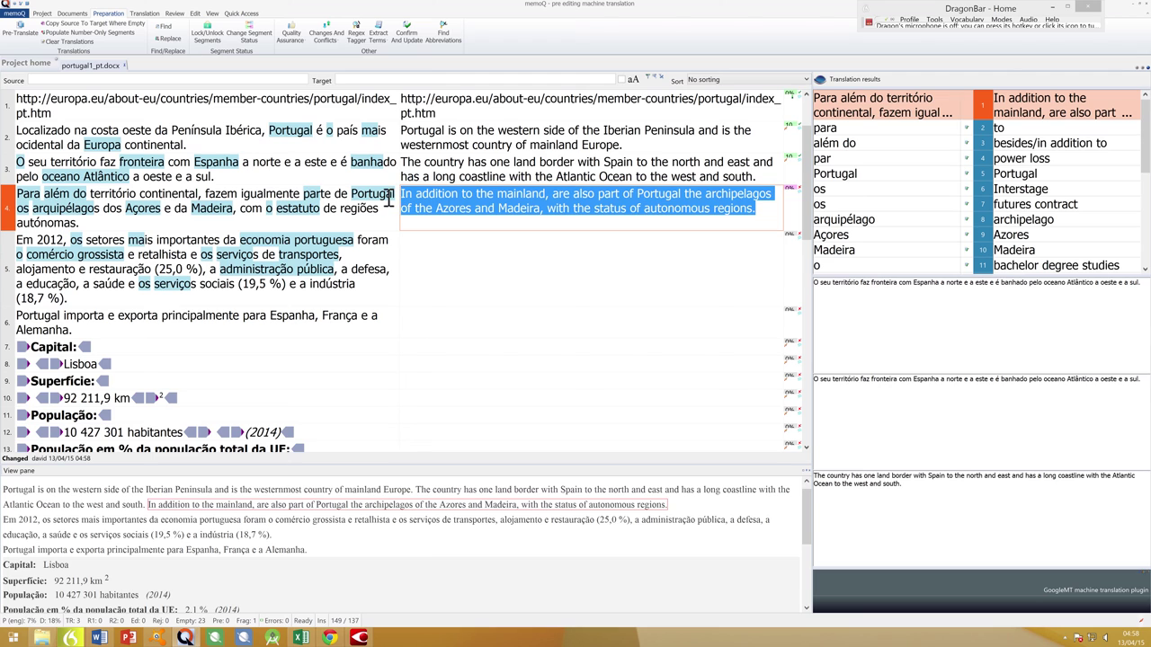
key("Delete")
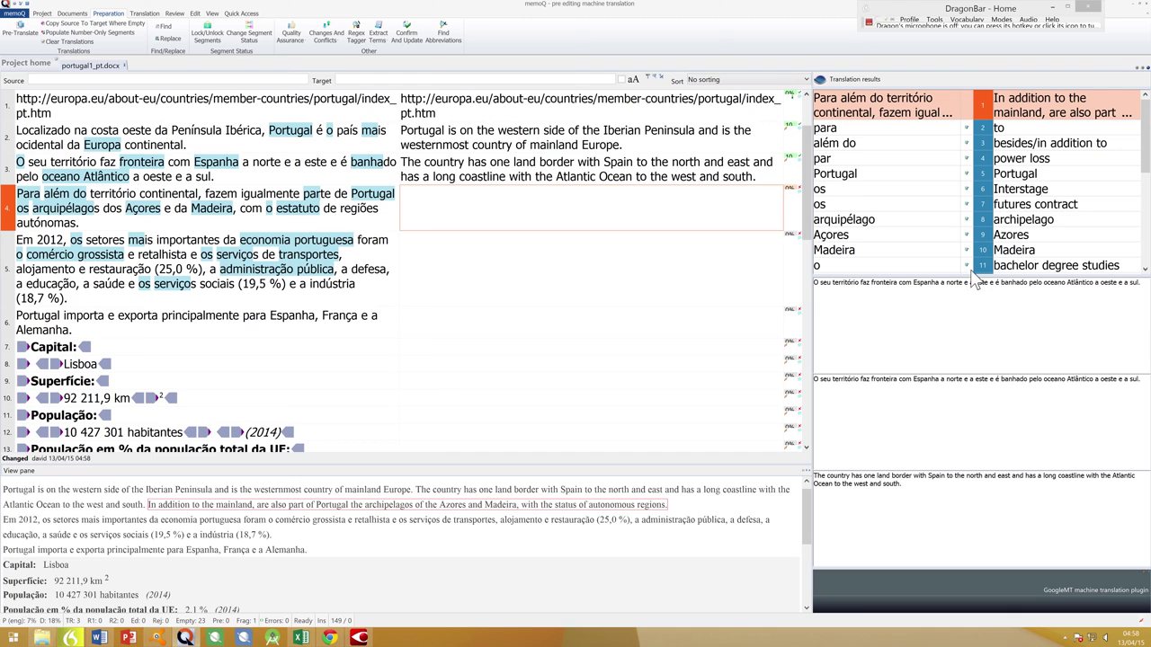
left_click_drag(816, 484, 908, 486)
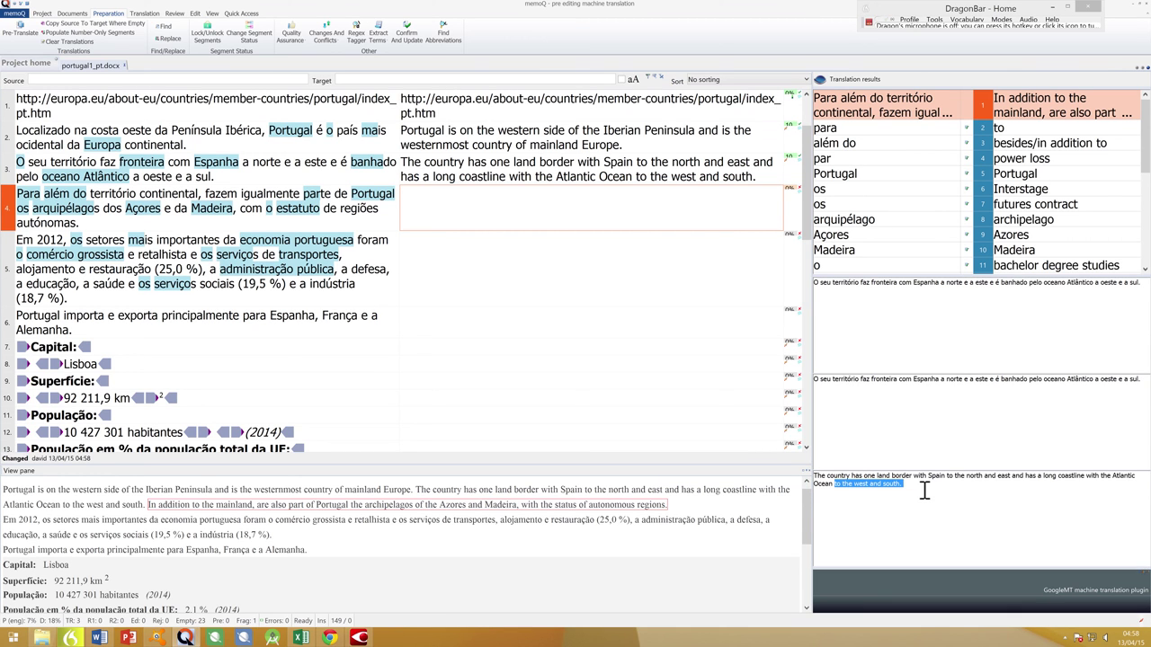
left_click(568, 197)
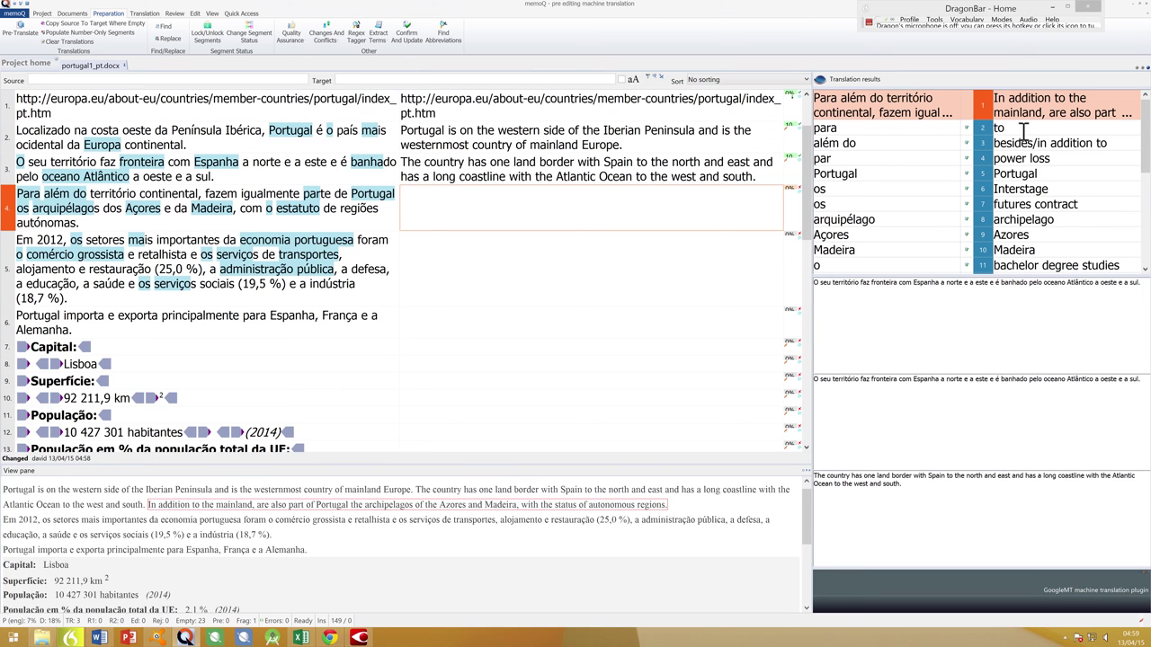
mouse_move(1144, 134)
left_mouse_down()
mouse_move(1145, 225)
mouse_move(1145, 134)
left_mouse_up()
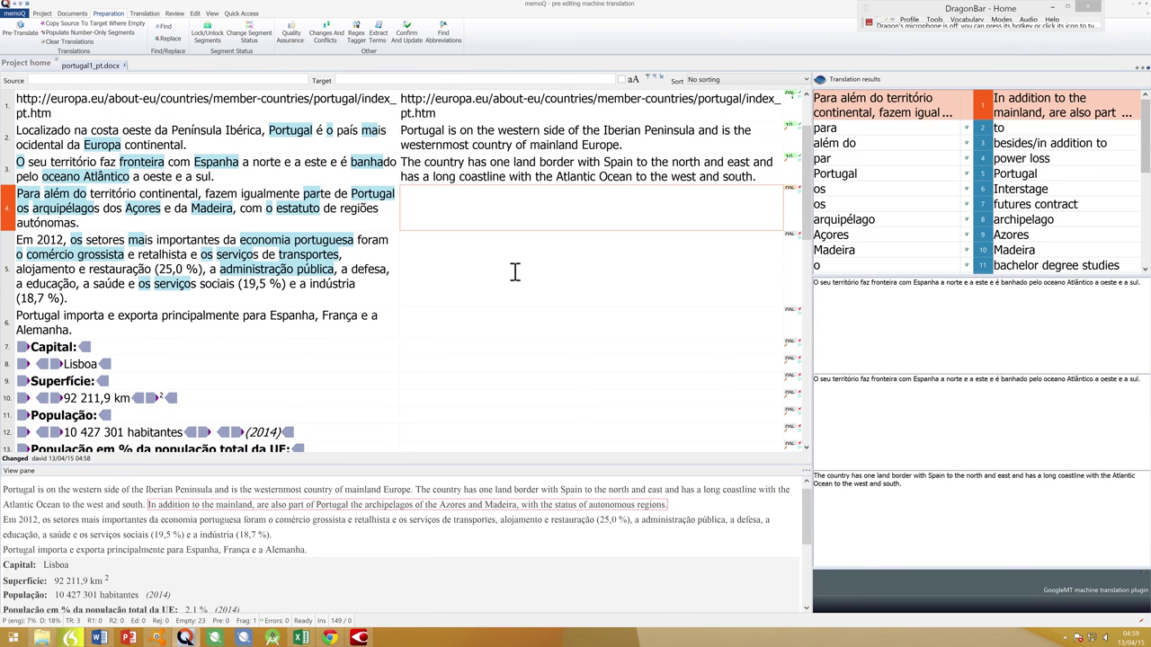
Step: Go to the empty target cell of segment 5 and turn on the DragonBar microphone for dictation
left_click(516, 272)
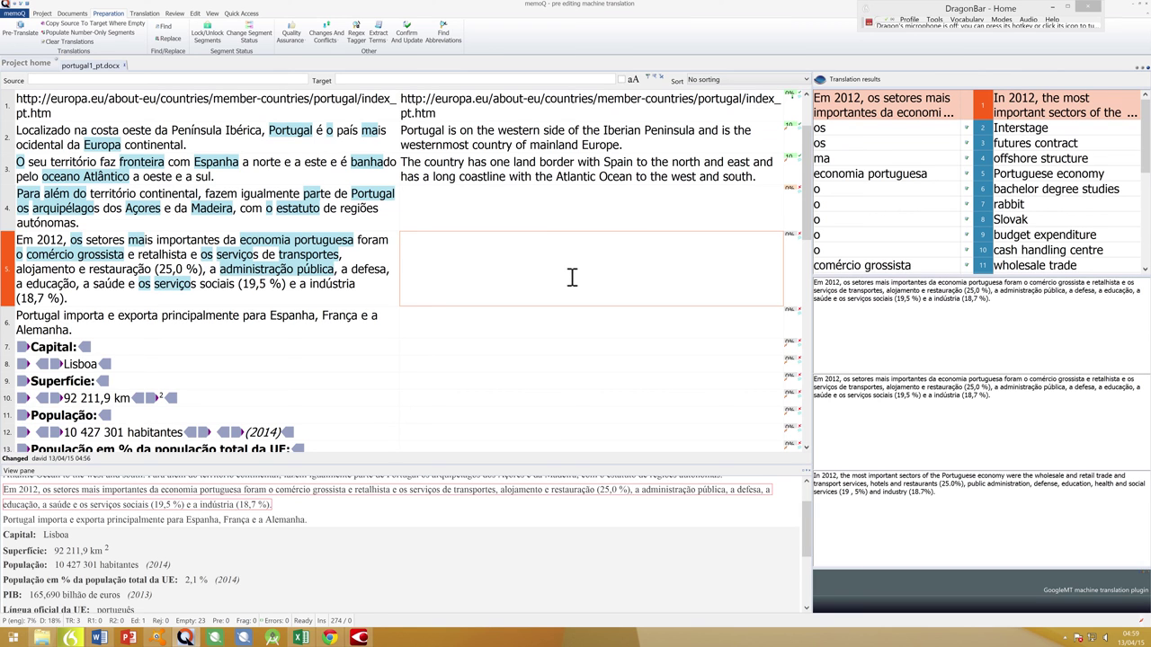
left_click(868, 23)
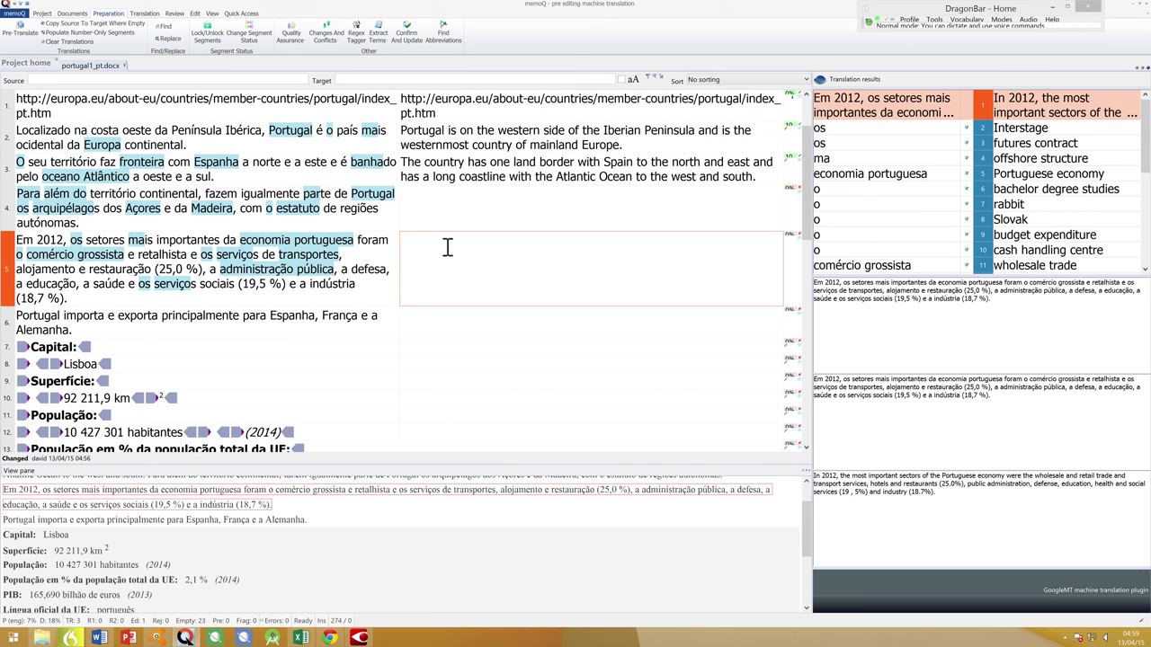
type("In this recognition")
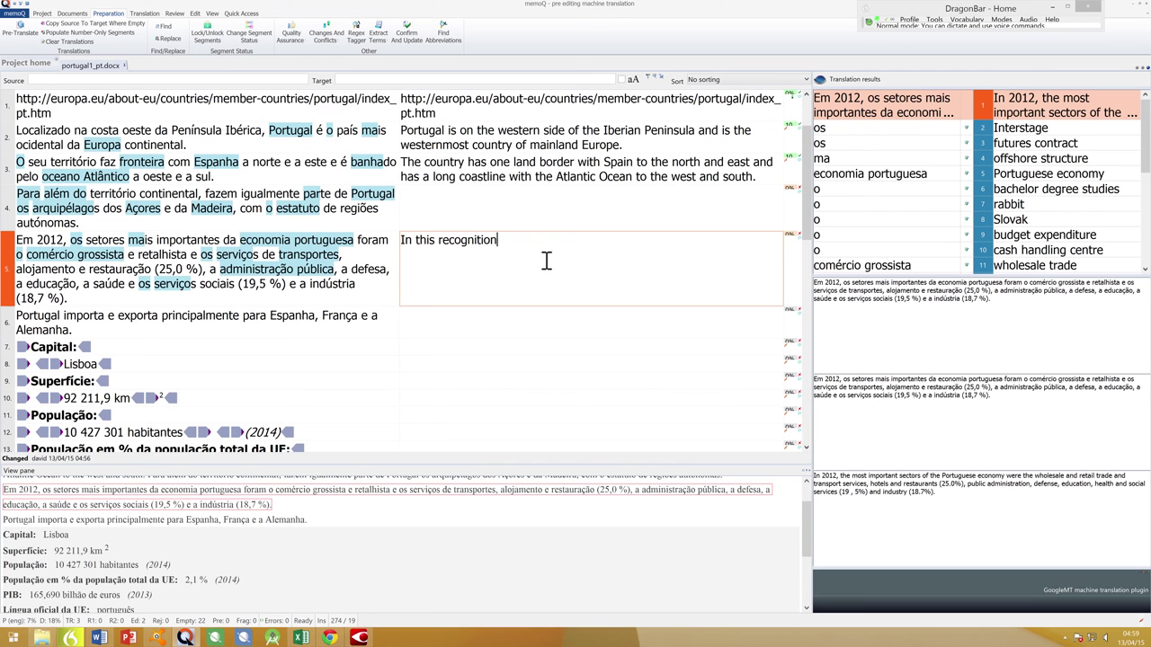
type(" on and I start dictating")
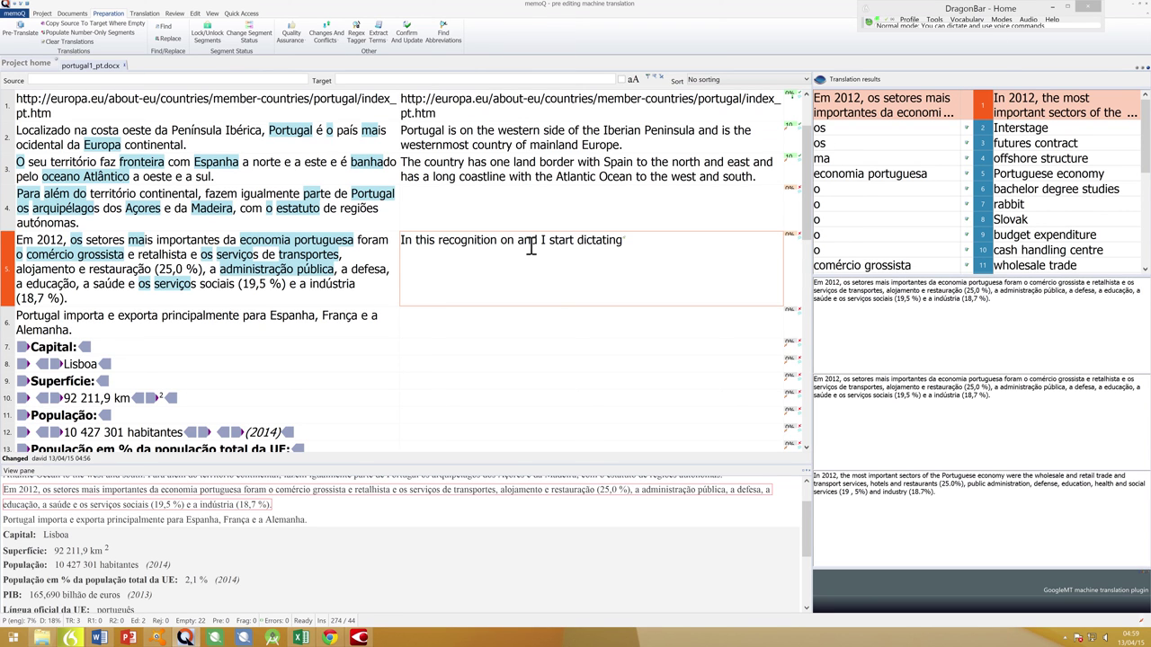
key("BackSpace")
key("BackSpace")
key("BackSpace")
key("BackSpace")
key("BackSpace")
key("BackSpace")
key("BackSpace")
key("BackSpace")
key("BackSpace")
key("BackSpace")
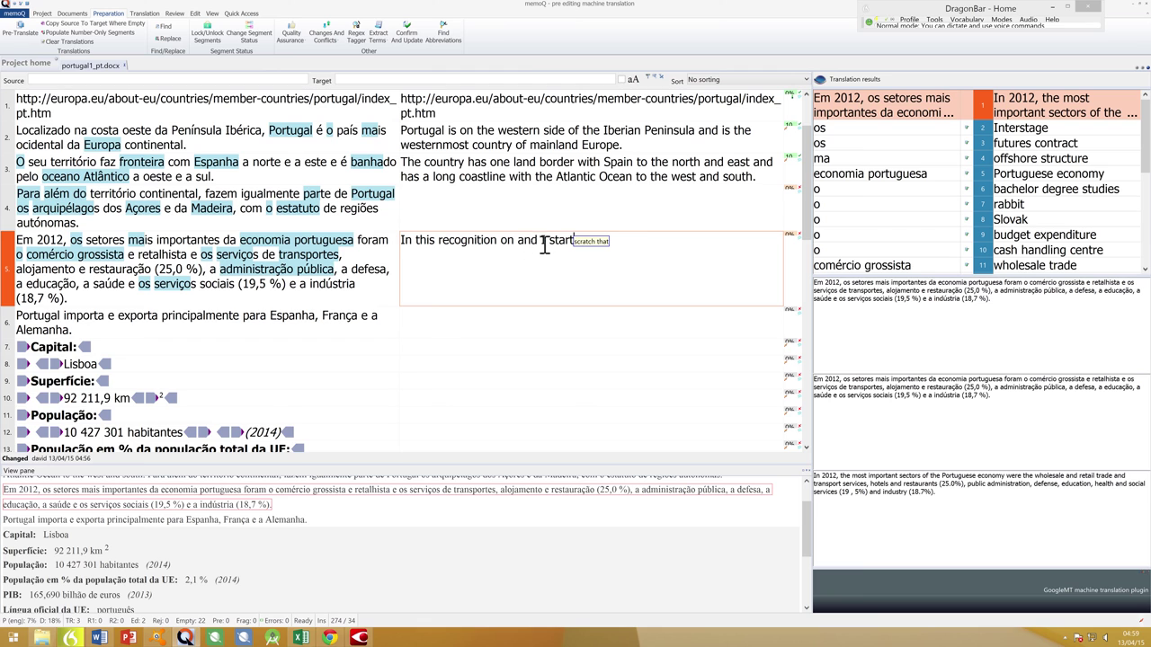
key("ctrl+a")
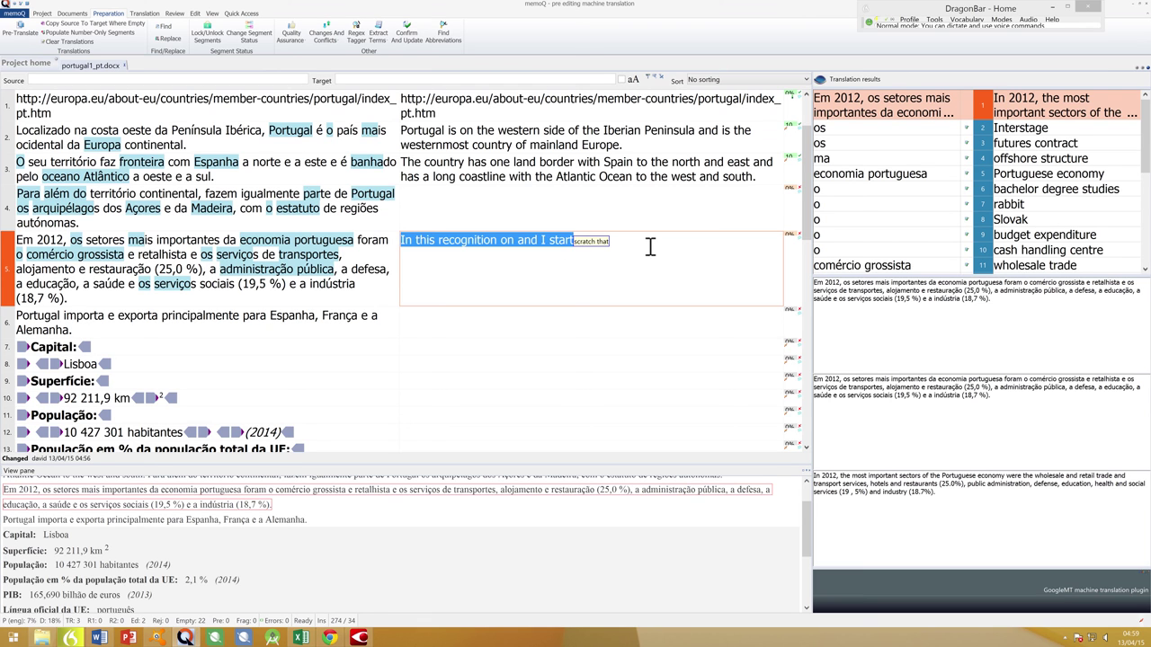
key("Delete")
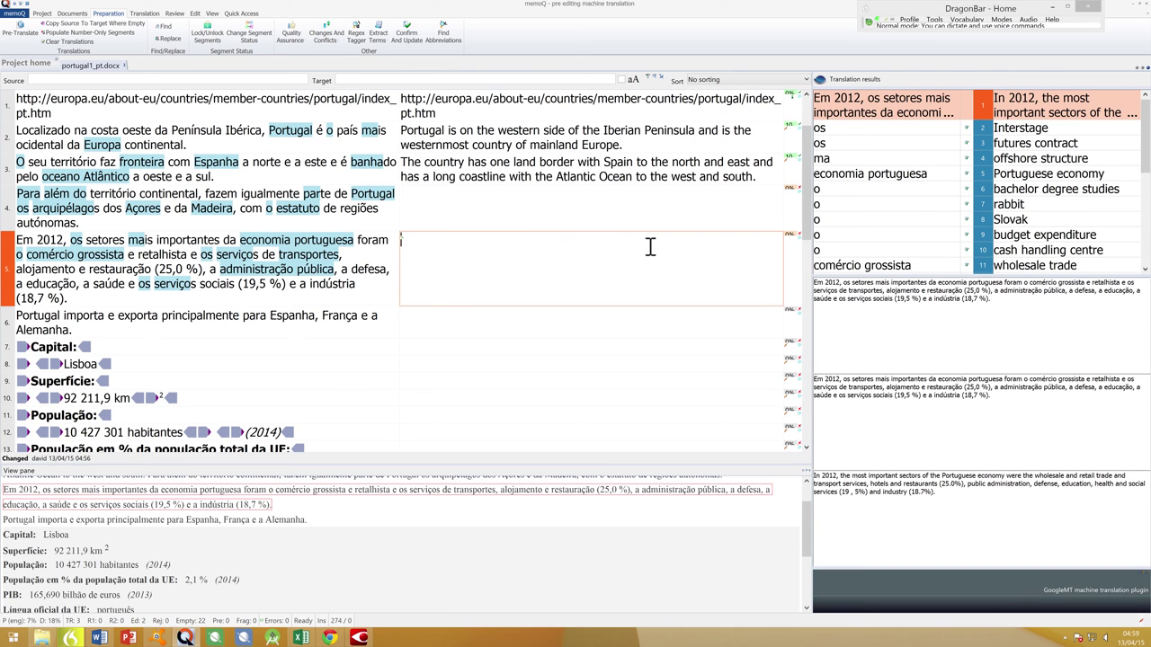
Step: Begin segment 5's translation with "Most important sectors of Portugal's economy in 2012 were wholesale and retail trade, transport, accommodation and food services ("
type("Most important sectors of Portugal's economy in 2012")
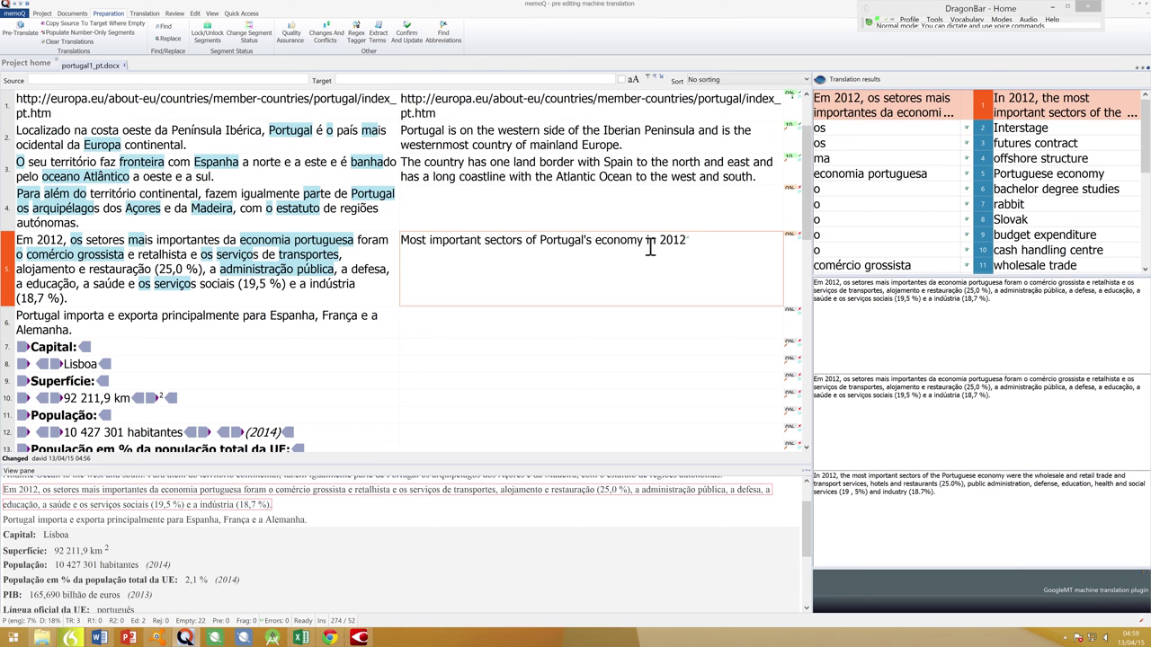
type(" were wholesale and retail trade")
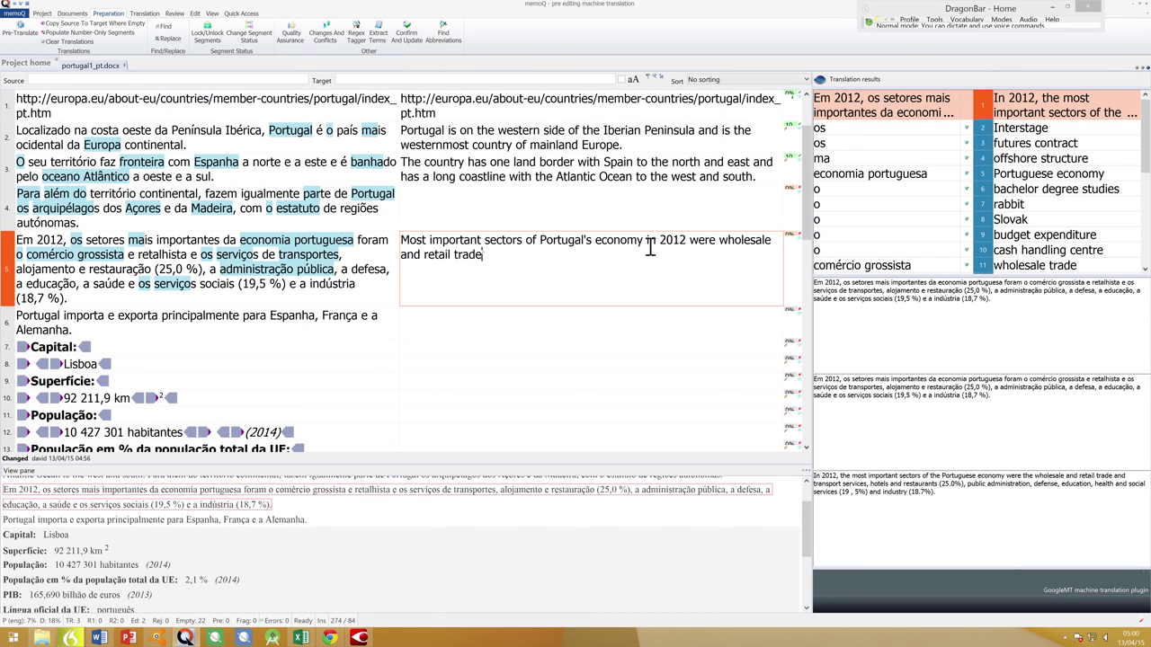
type(", transport, accommodation and food services (")
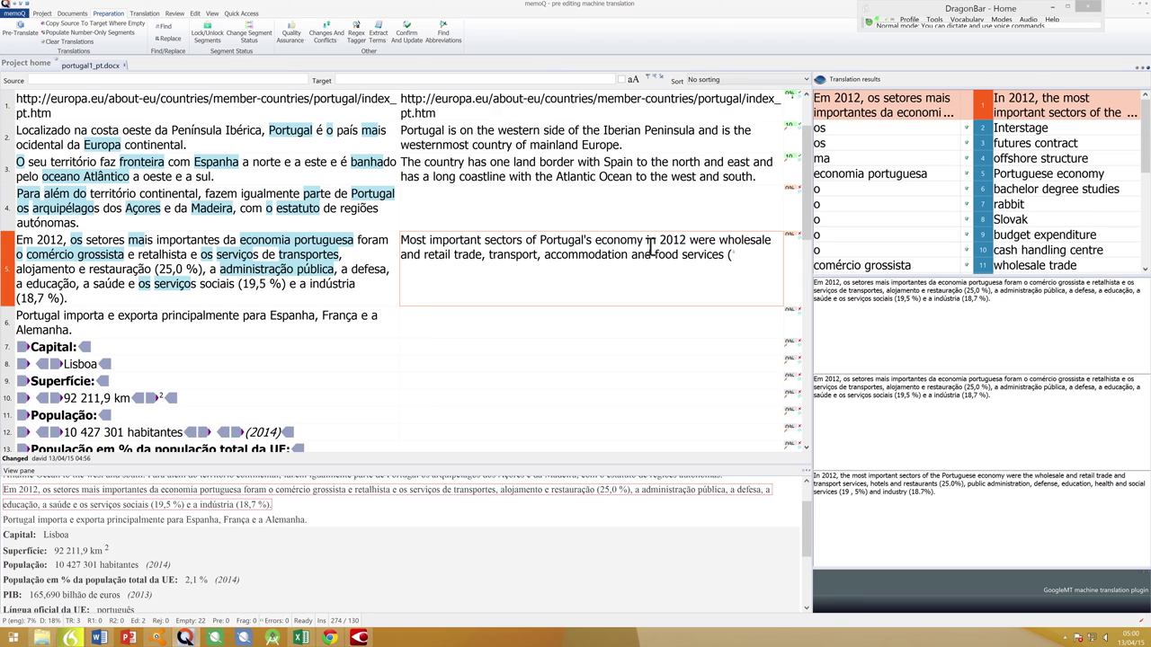
Step: Finish segment 5's translation with "25.0%) public administration, defence, education, human health and social work activities (19.5%) and industry (18.7%)."
type("25.0%) public administration,")
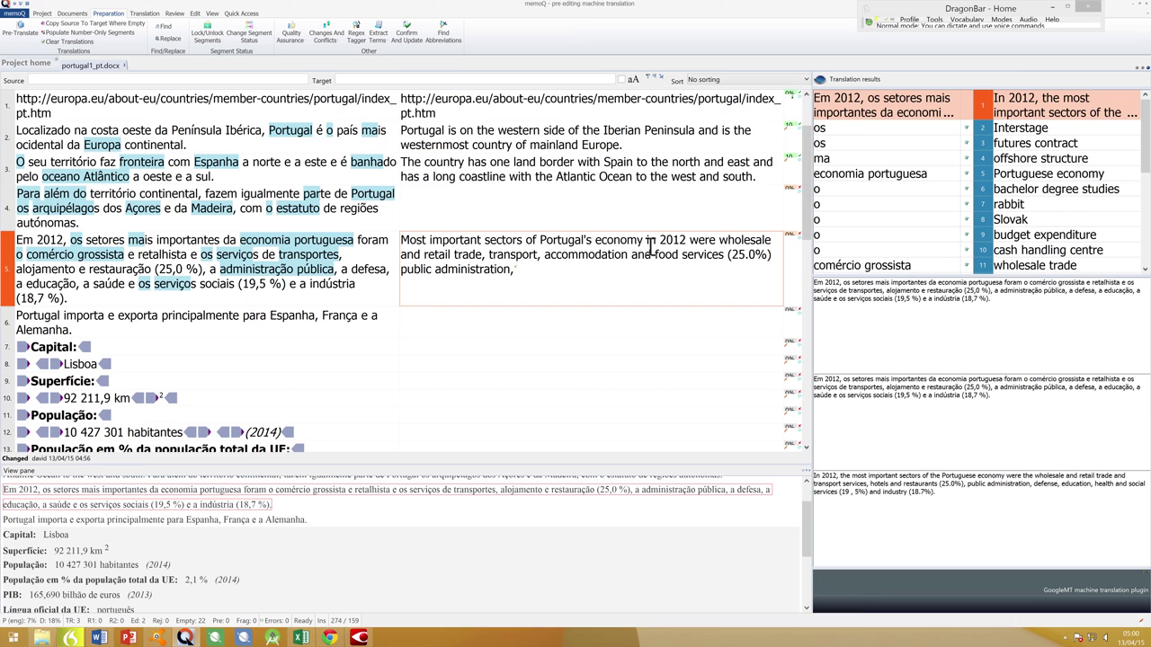
type(" defence, education, human health and social work activities")
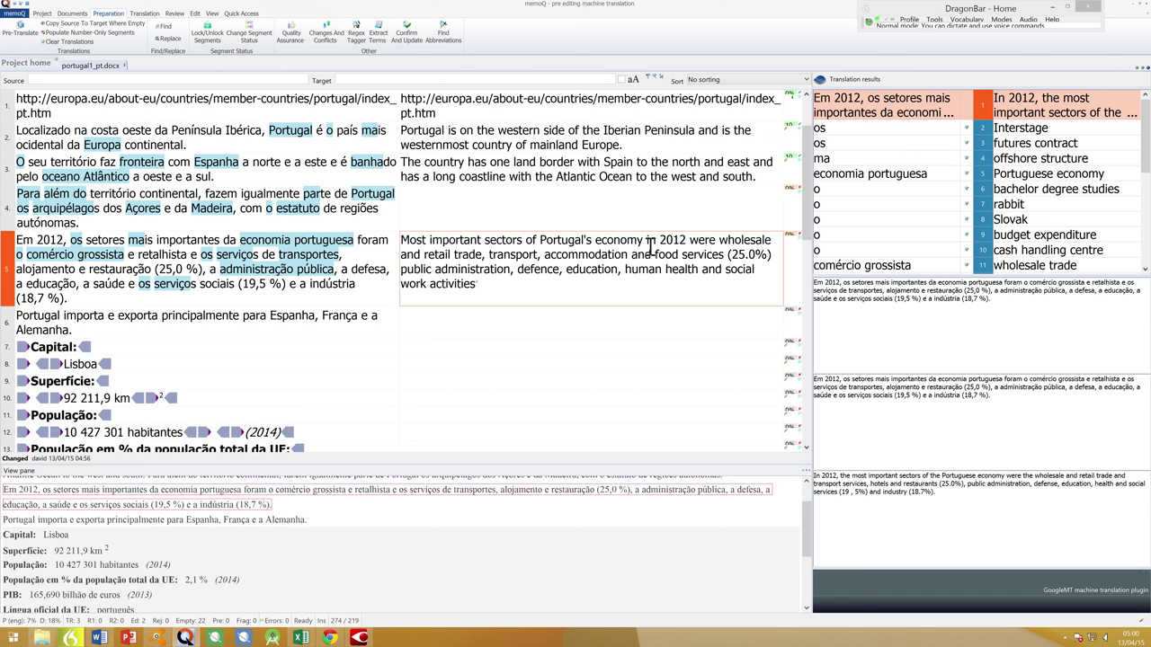
type(" (19.5%) and industry (")
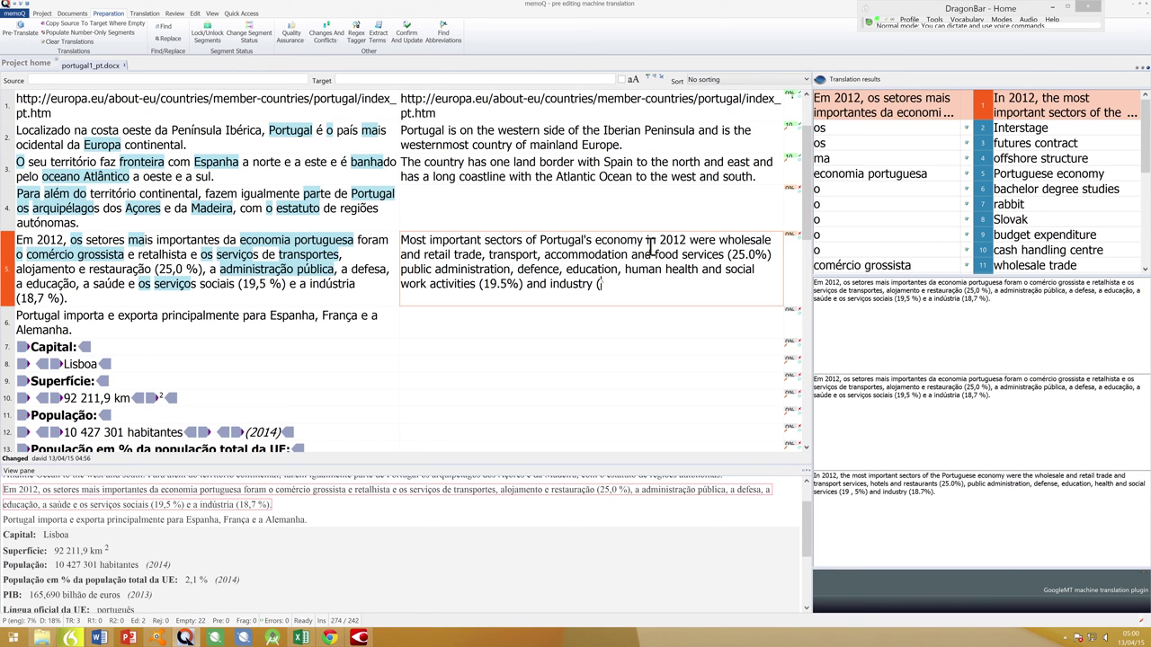
type("18.7%).")
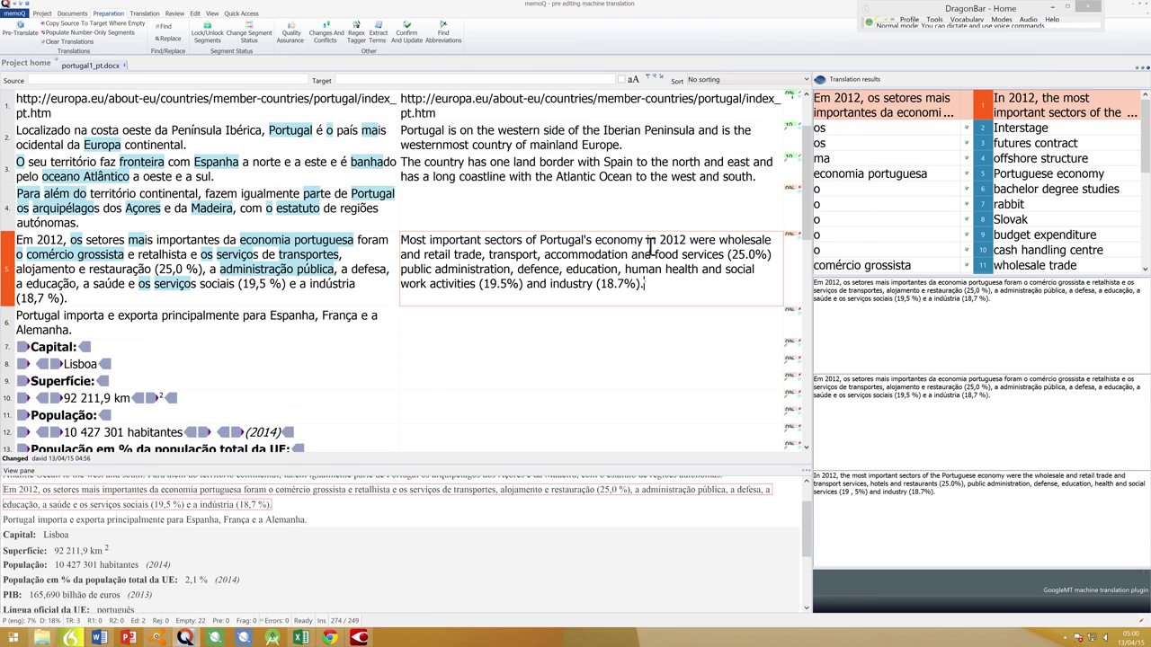
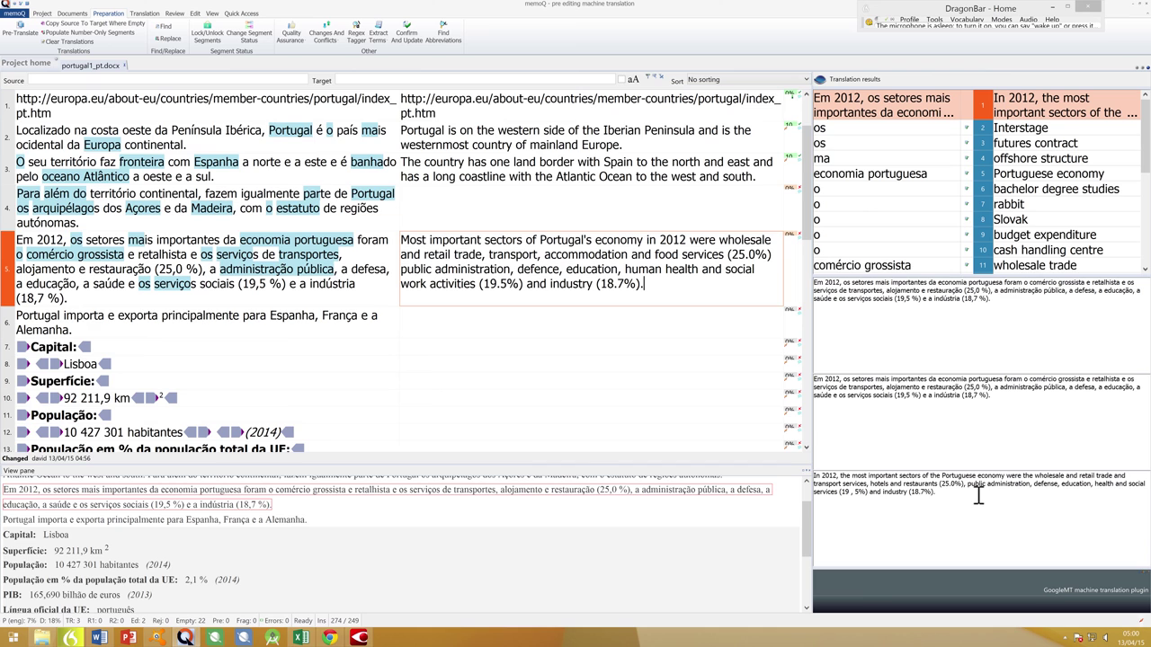
Step: Compare the machine translation suggestion for segment 5 with its Portuguese source text
left_click_drag(955, 494, 822, 480)
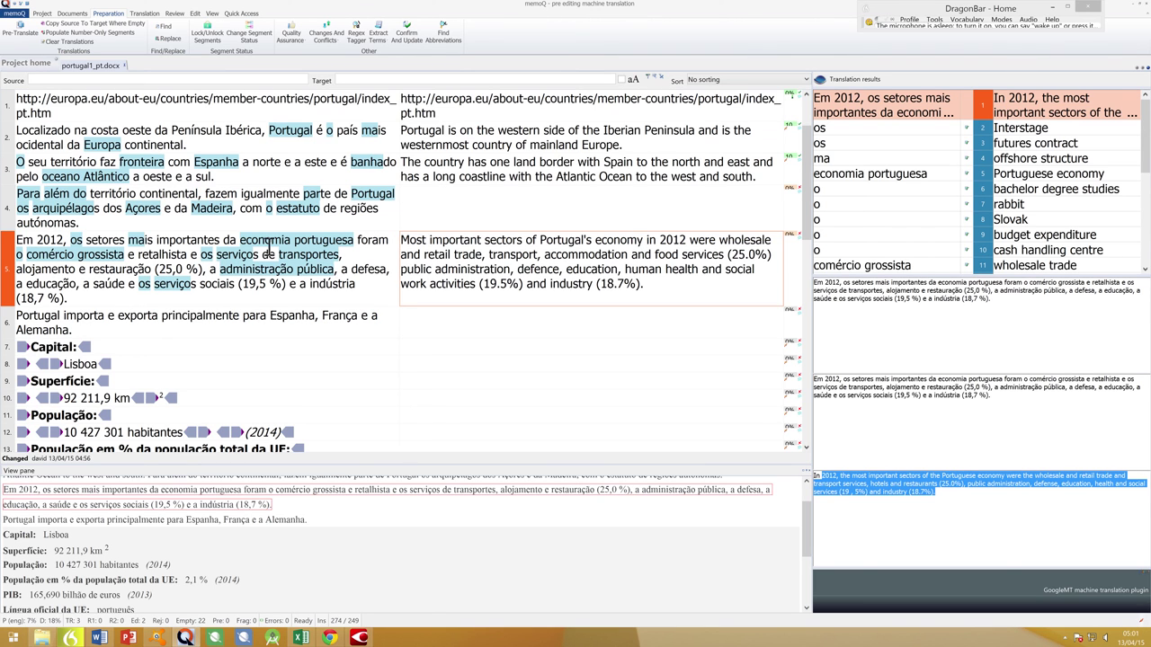
left_click_drag(358, 284, 37, 232)
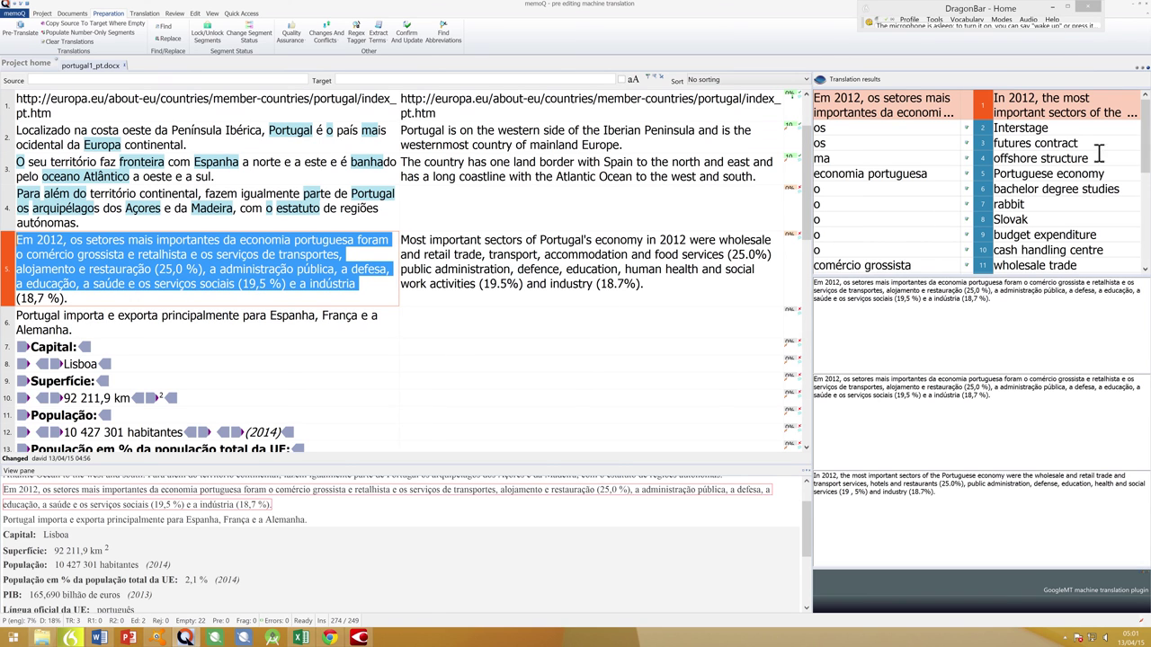
left_click(682, 281)
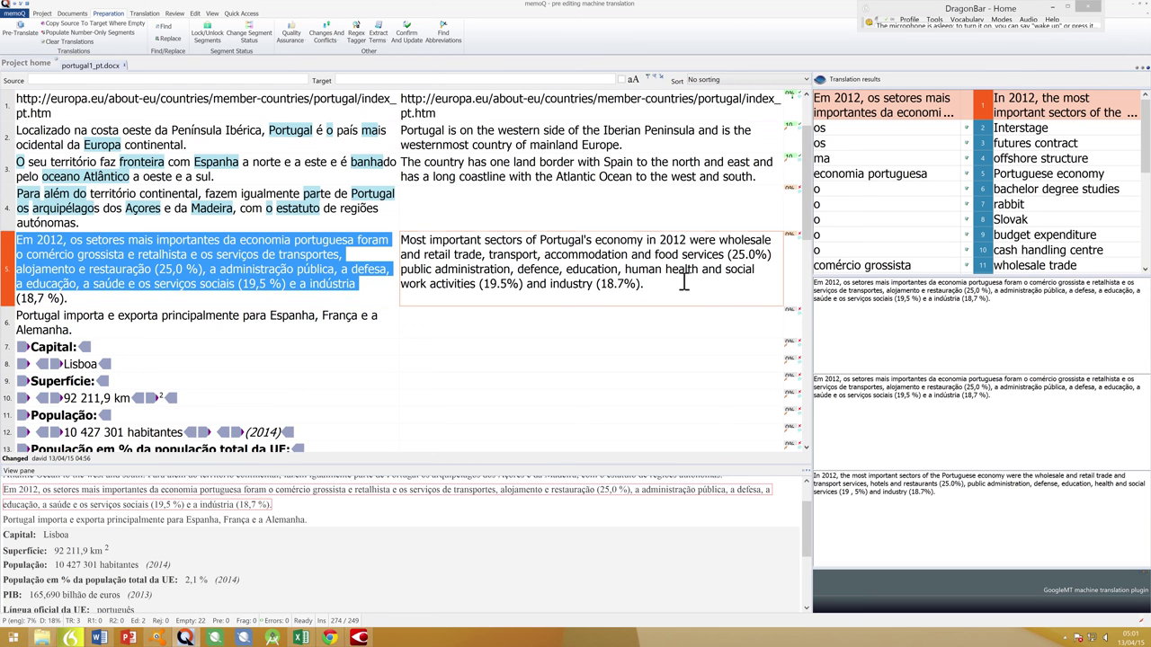
Step: Move to segment 6, reactivate dictation and enter "Portugal imports and exports mainly to Jamaica, Poland and the United Kingdom." as its translation
key("ctrl+Return")
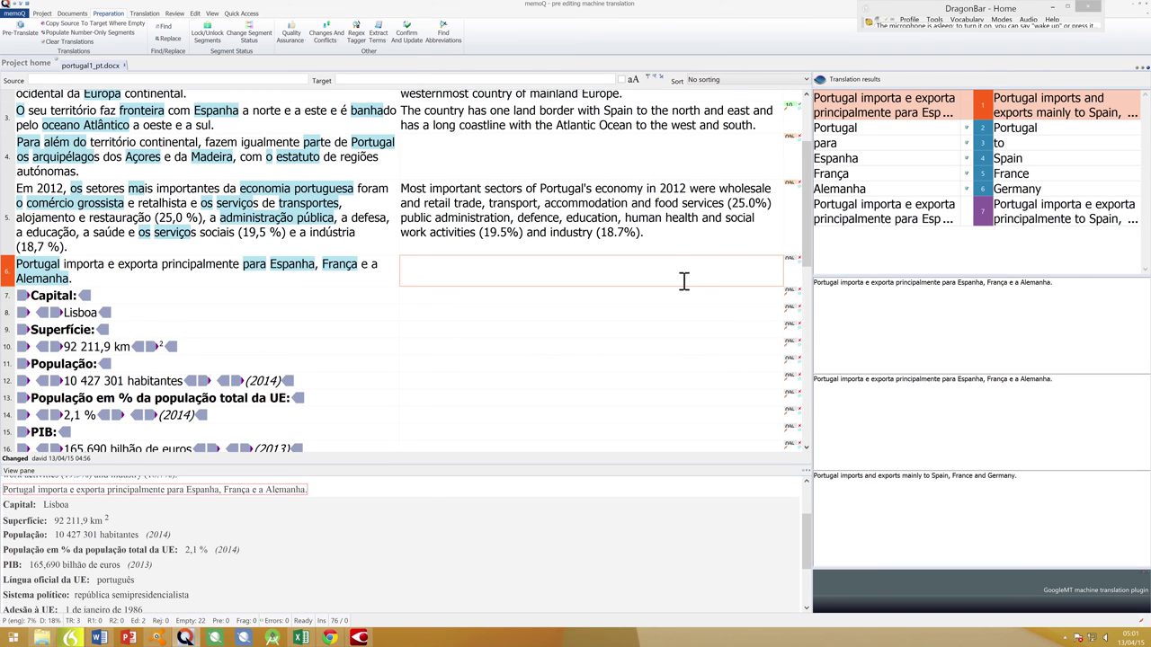
left_click(869, 21)
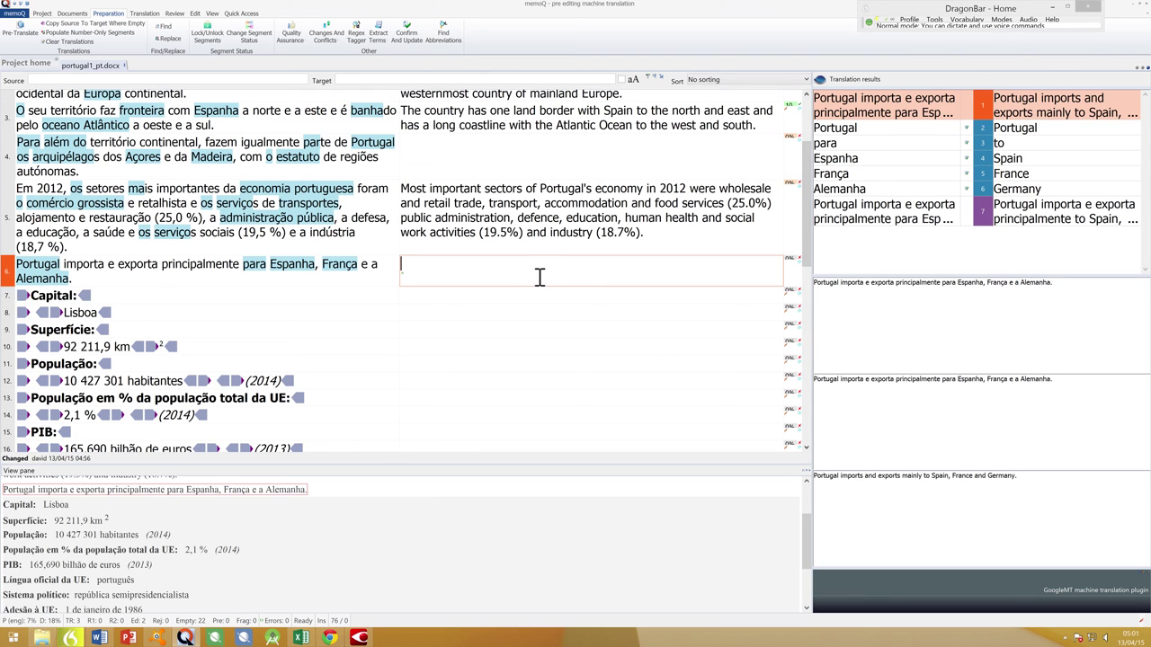
type("Portugal")
type("imports and exports mainly to")
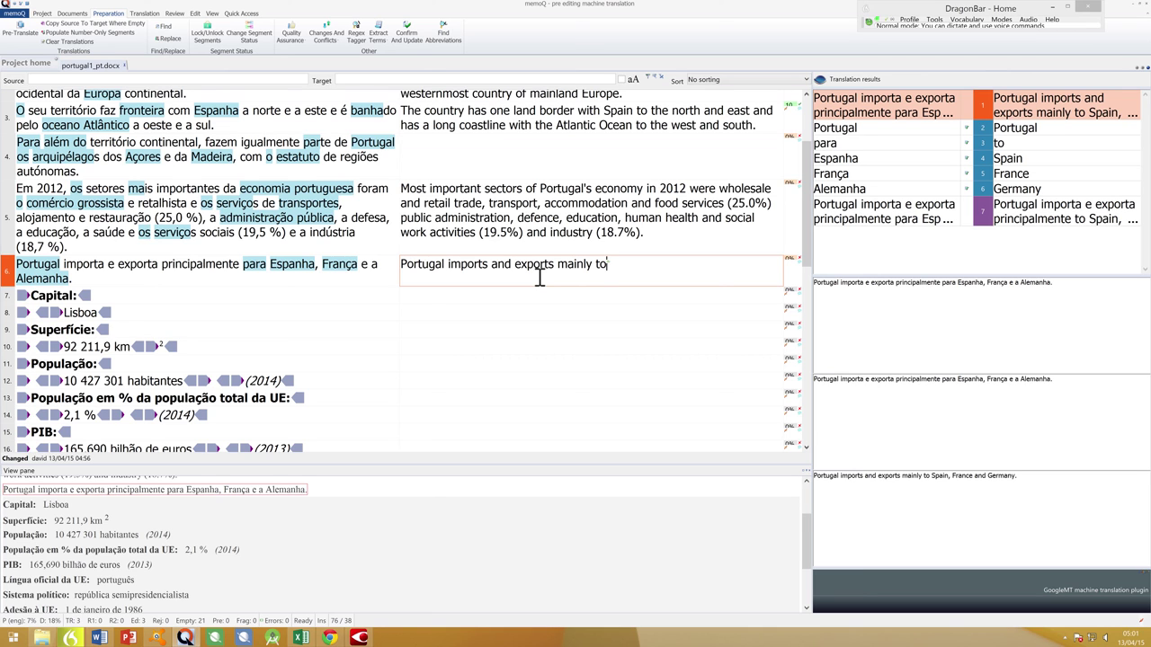
type(" Jamaica, Poland and")
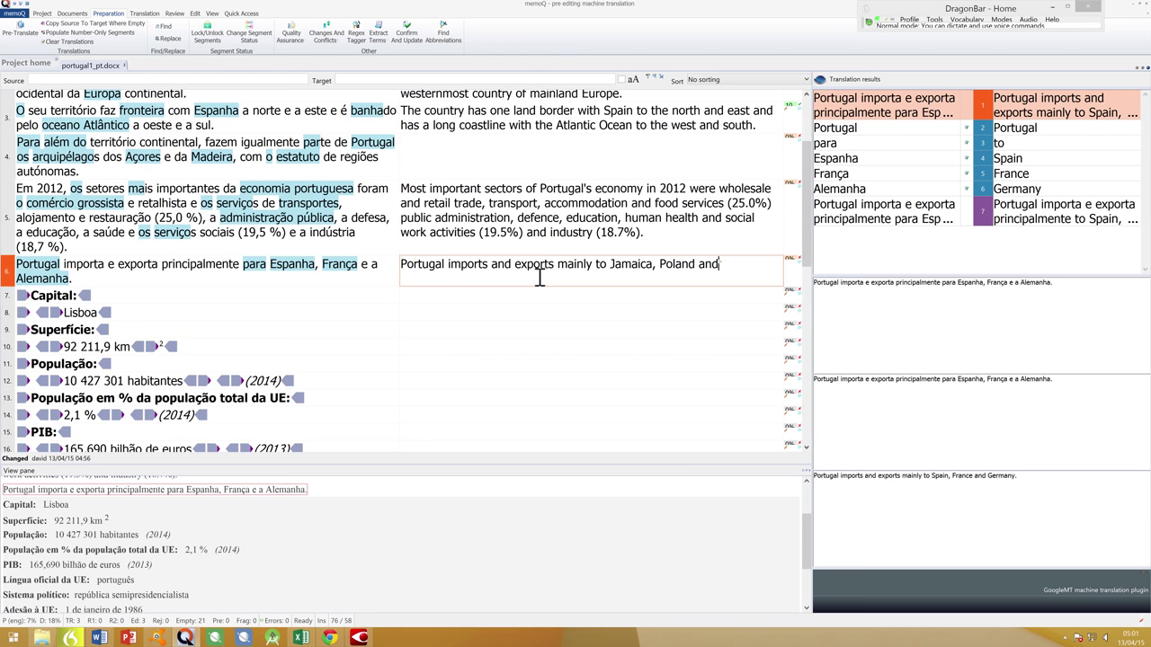
type(" the United Kingdom.")
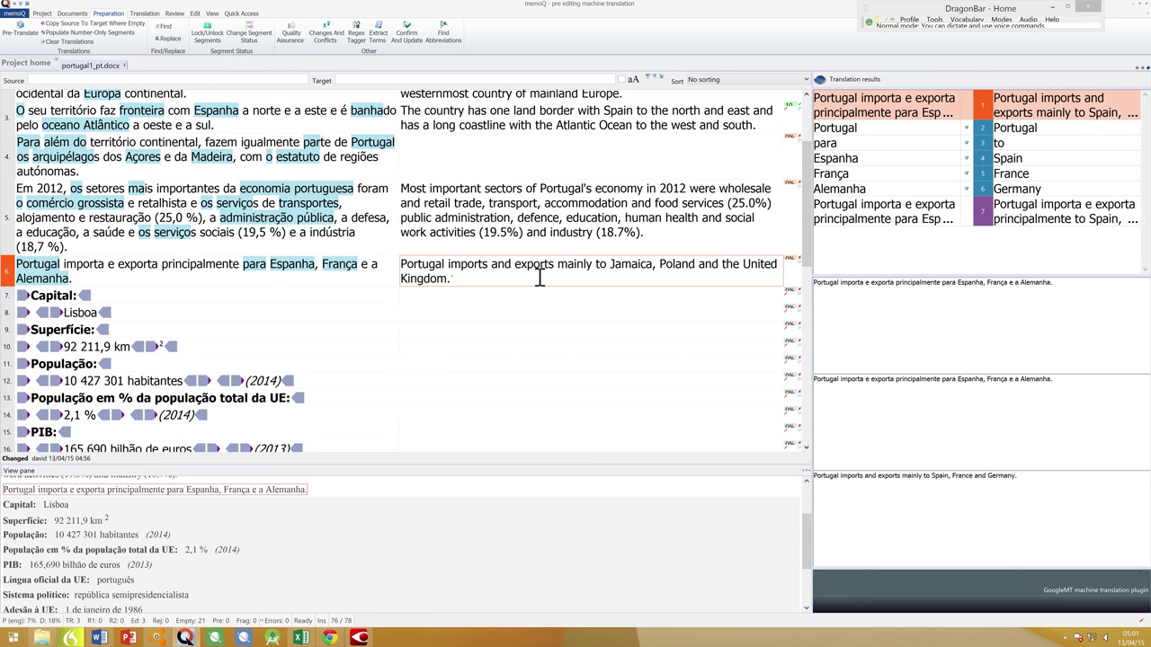
key("ctrl+Return")
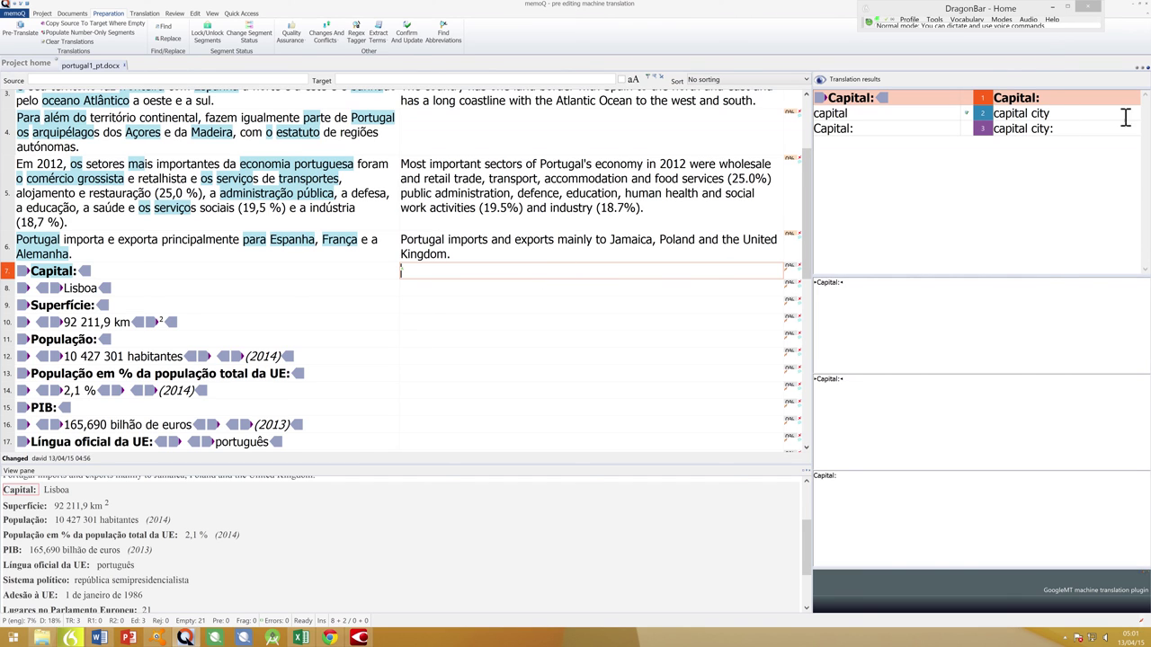
type("In this case is no reason not just to accept the machine translation")
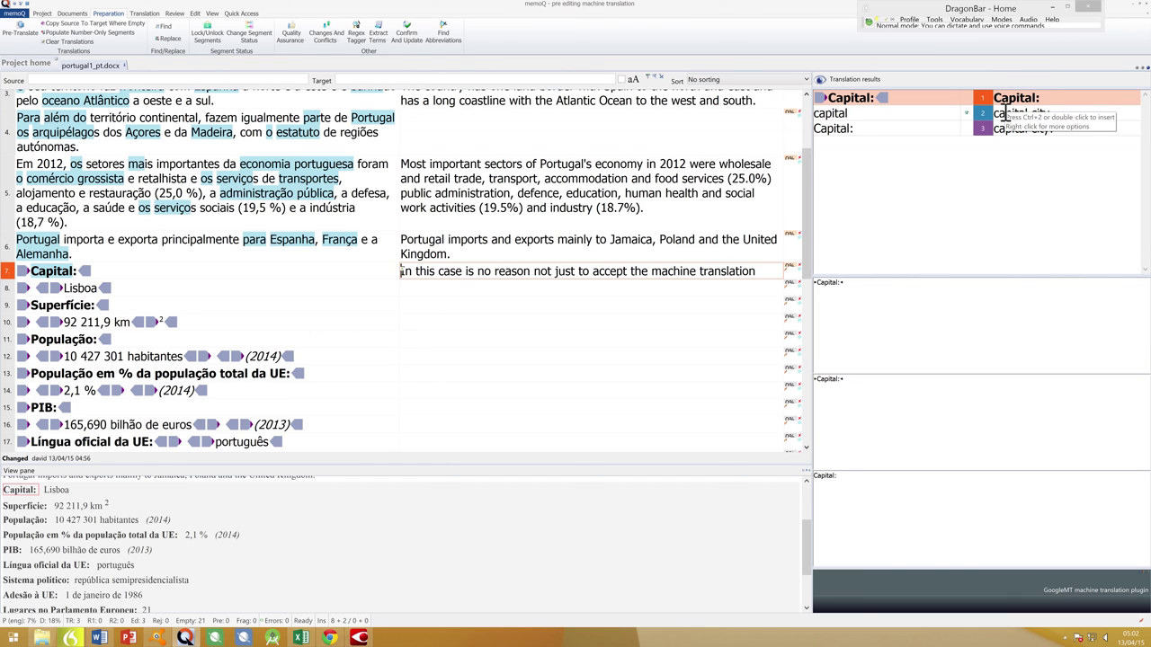
type(" so distress")
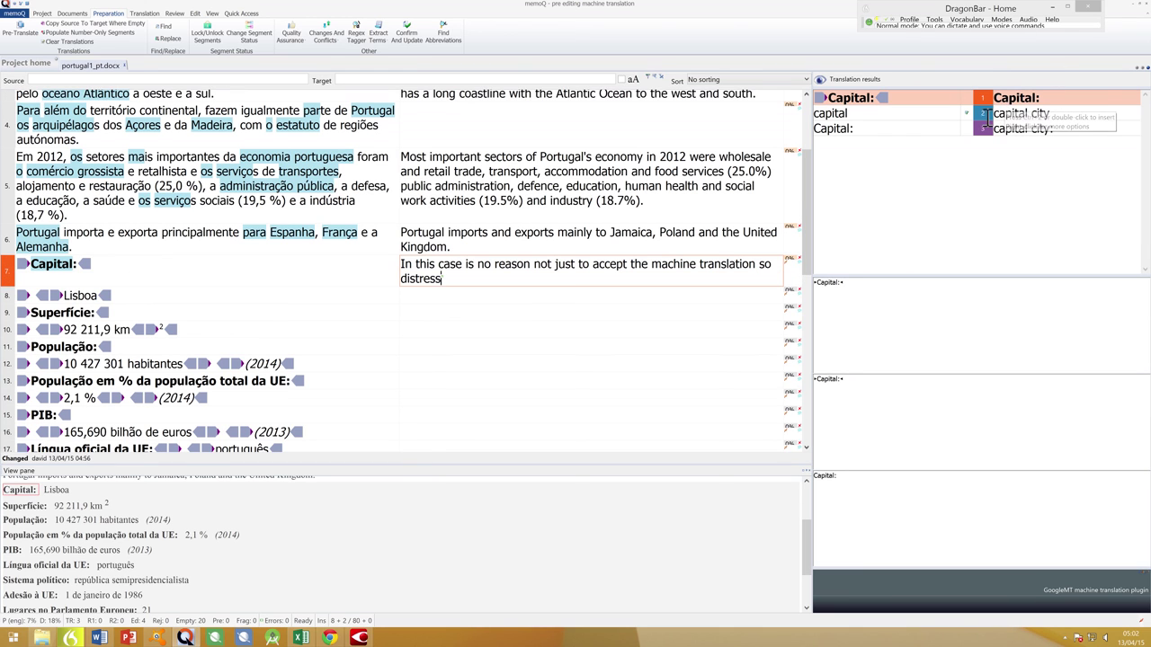
key("ctrl+a")
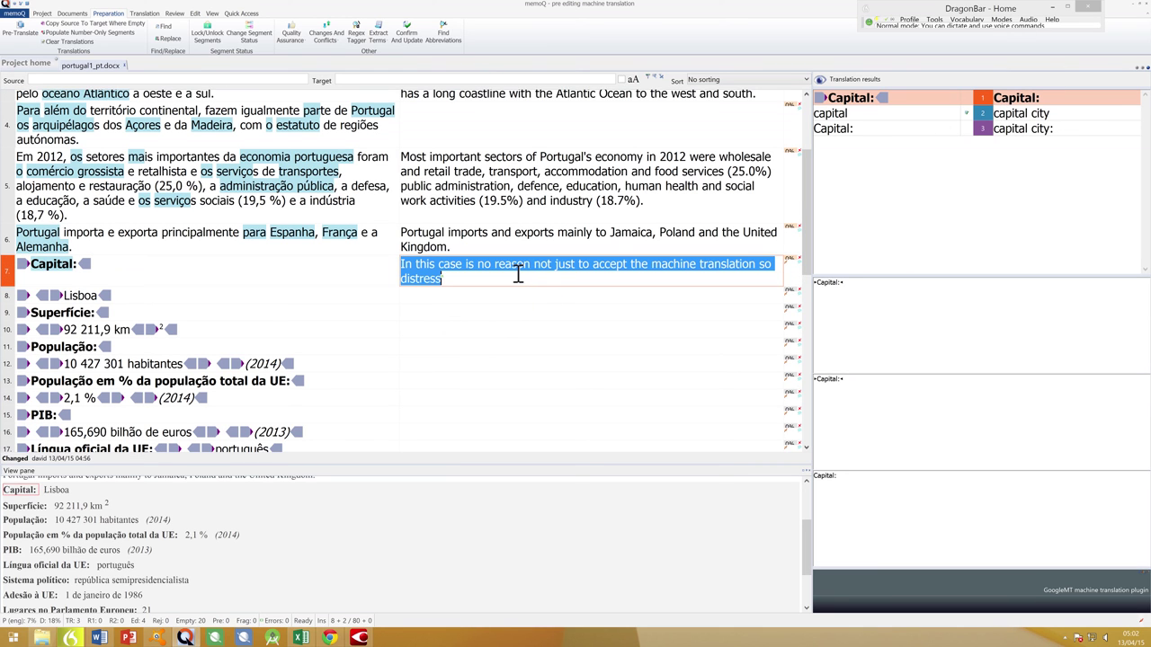
key("Delete")
Step: Fill the targets of segments 7, 8 and 9 with "Capital:", "Lisbon" and "Surface:"
type("Capital:")
key("ctrl+Return")
type("Lisbon")
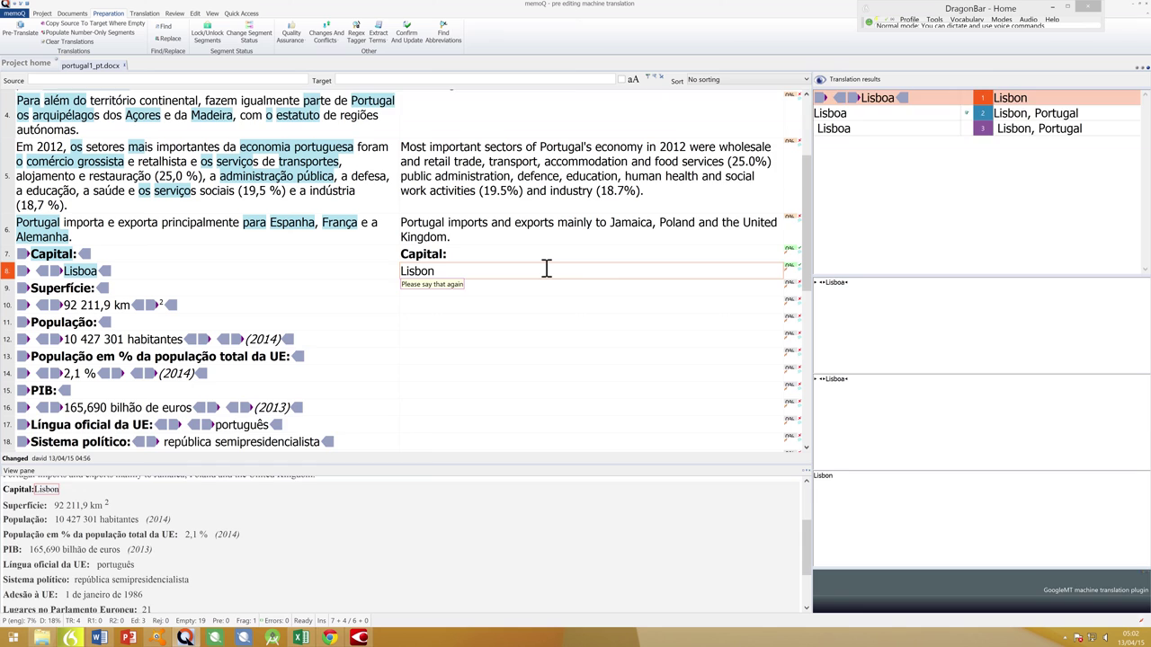
key("ctrl+Return")
type("Surface:")
Step: Return to segment 8 and insert the three formatting tags from the source before "Lisbon"
left_click(527, 255)
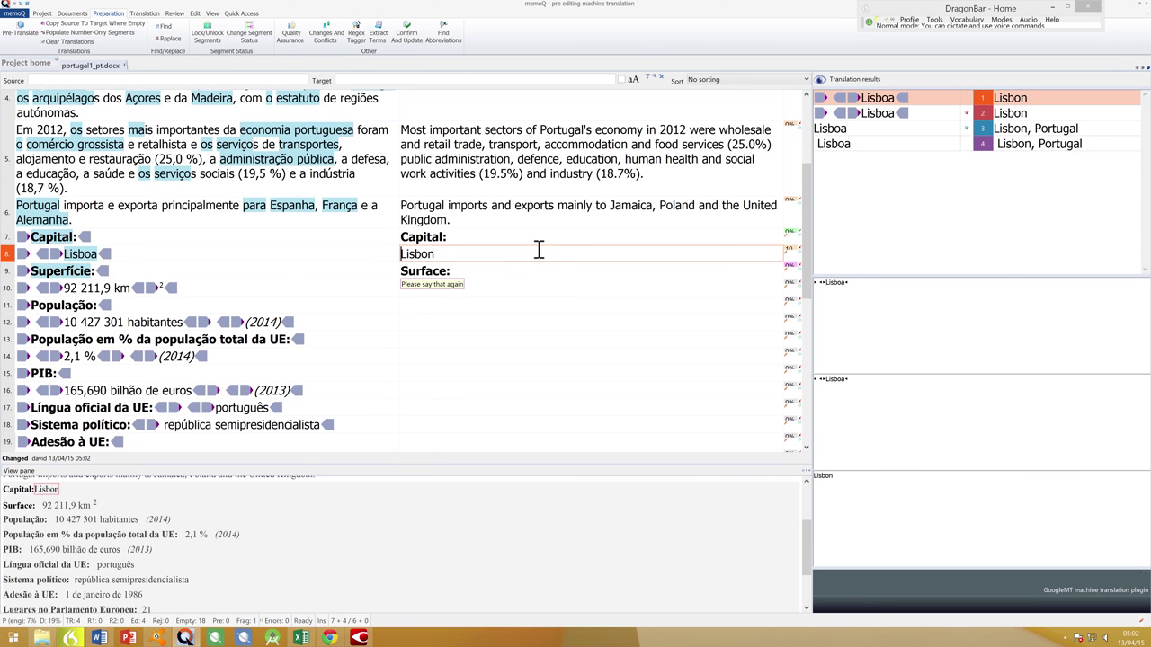
left_click(490, 254)
key("F9")
key("F9")
key("F9")
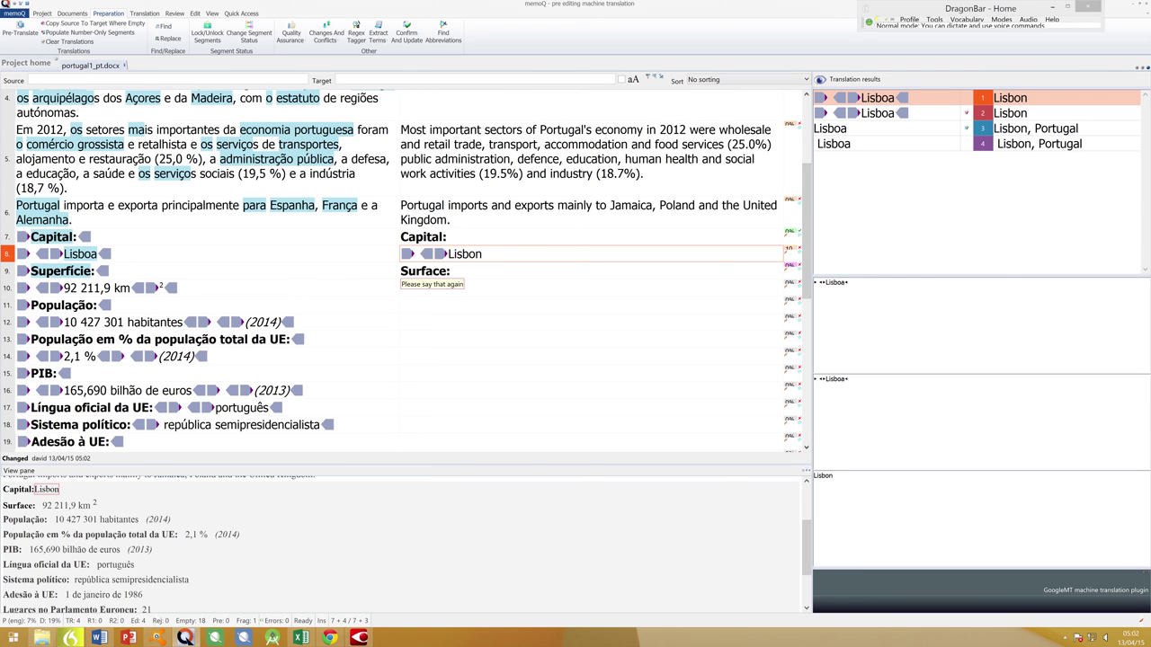
Step: Insert the remaining formatting tag after "Lisbon" in segment 8 and move on to segment 9
key("Right")
key("Right")
key("Right")
key("Right")
key("F9")
key("ctrl+Return")
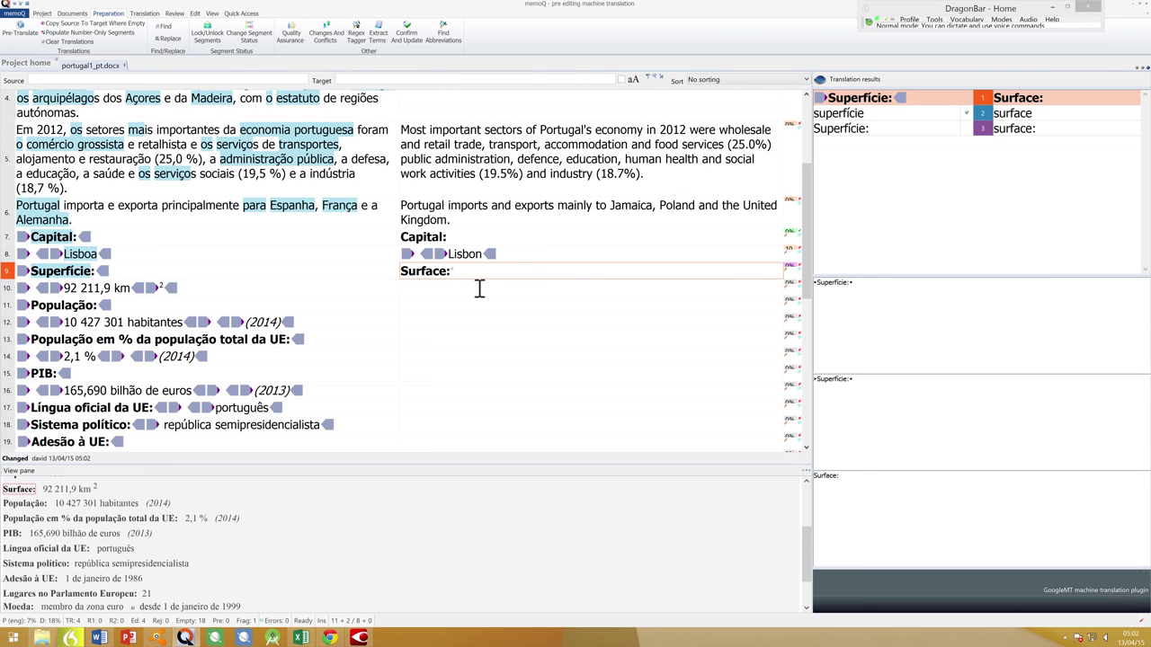
Step: Fill segment 12's target with the machine translation suggestion "10,427,301 inhabitants (2014)", replacing the misrecognised dictation
left_click(447, 325)
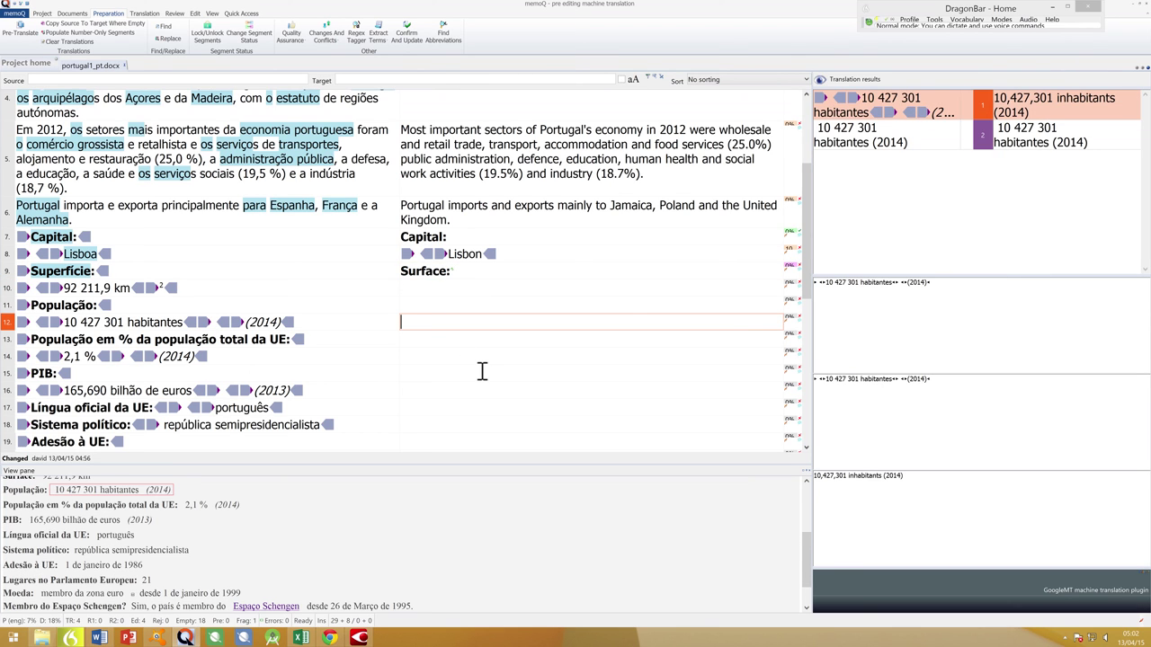
type("Trainer one")
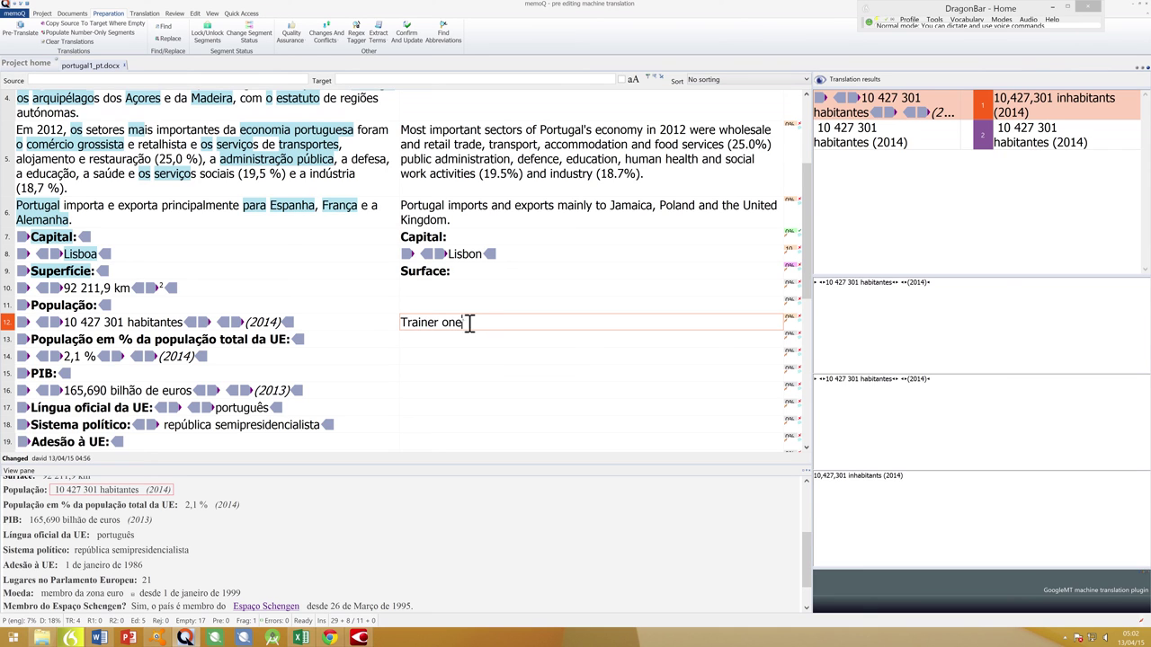
left_click_drag(467, 323, 391, 326)
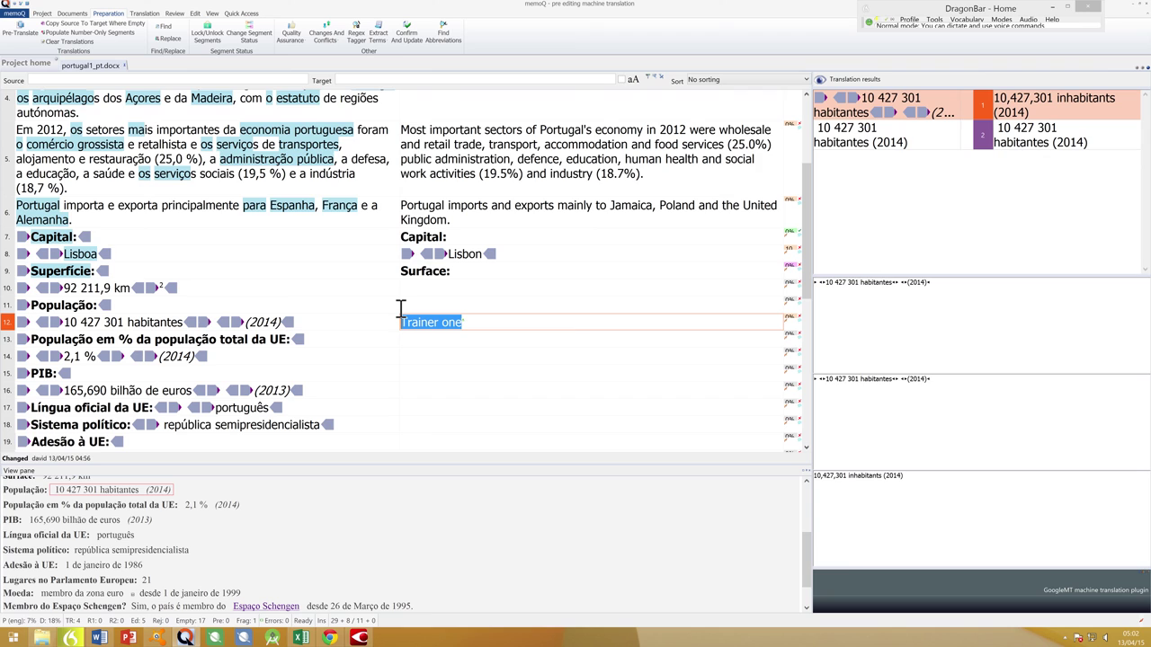
key("ctrl+1")
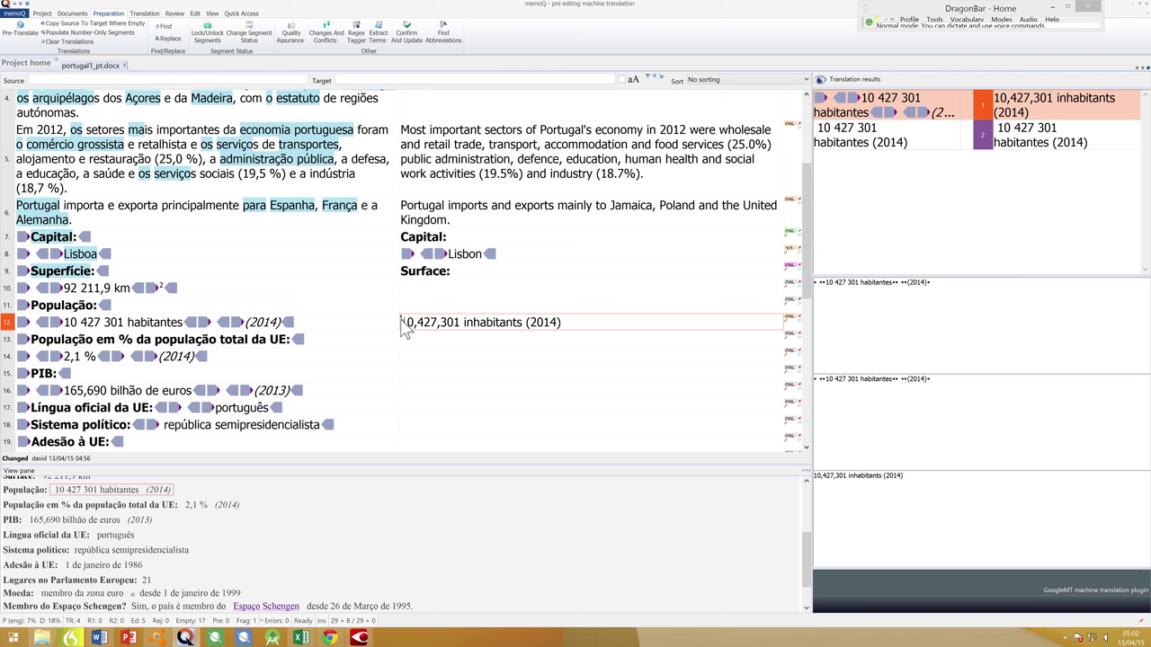
Step: Insert the source formatting tags in segment 12 before the population figure, after "inhabitants" and at the end of the segment
key("F9")
key("F9")
key("F9")
key("F9")
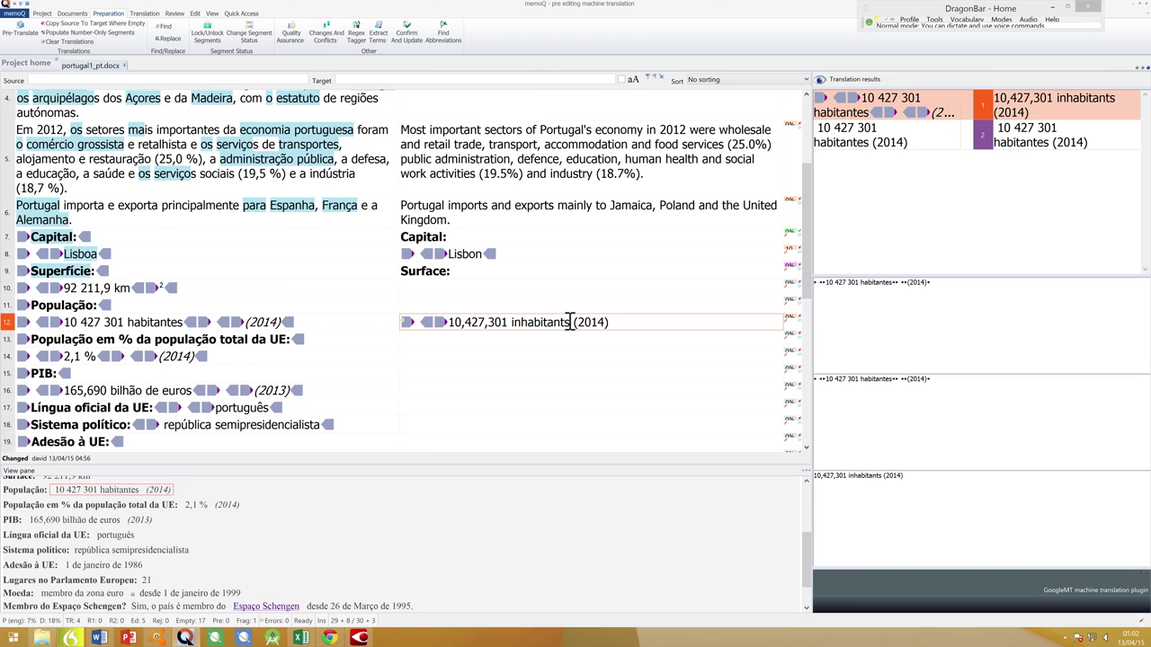
left_click(570, 321)
key("F9")
key("F9")
key("F9")
key("F9")
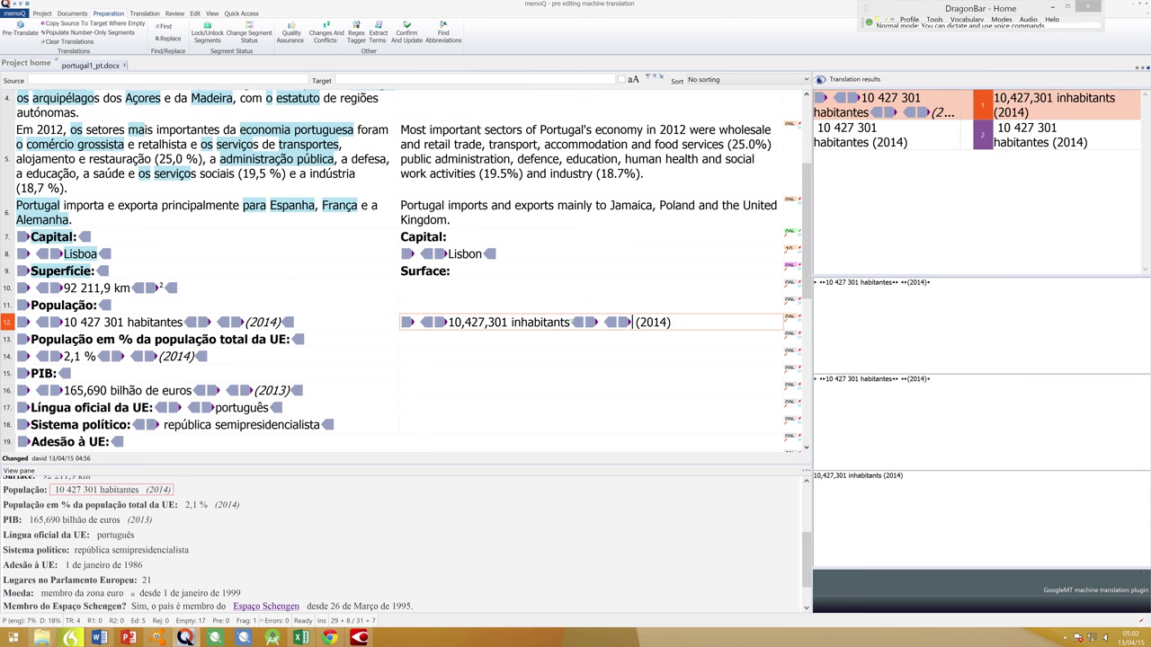
left_click(673, 322)
key("F9")
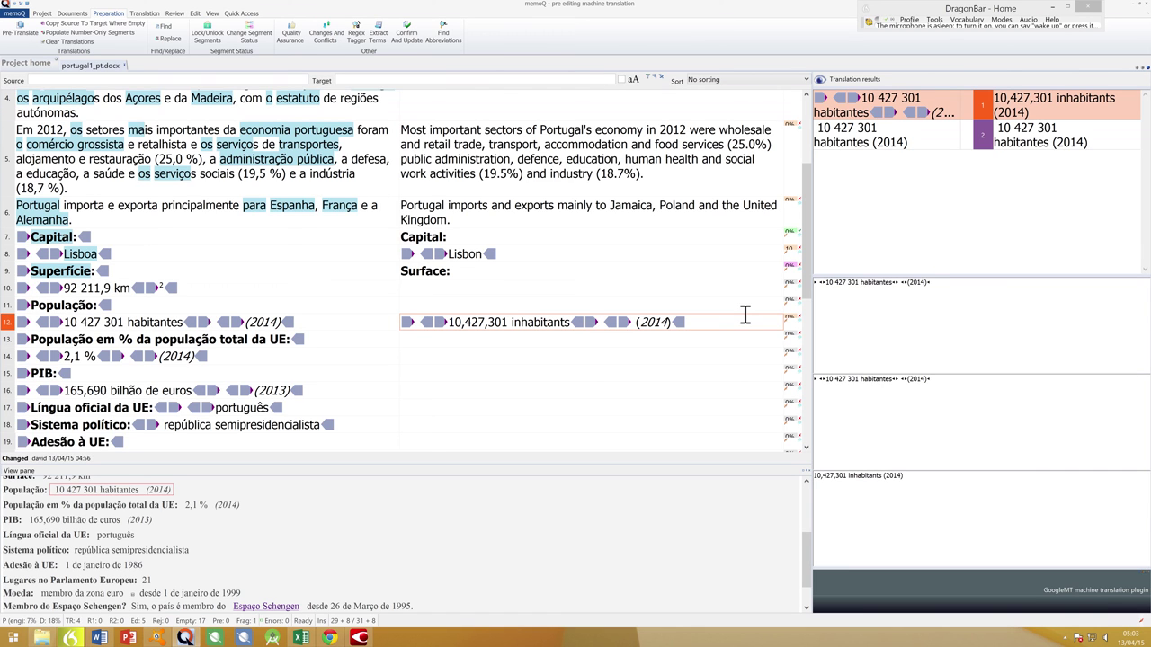
Step: Replace "Jamaica" with "Spain" in the target text of segment 6
scroll(681, 237, "up", 1)
scroll(681, 237, "up", 3)
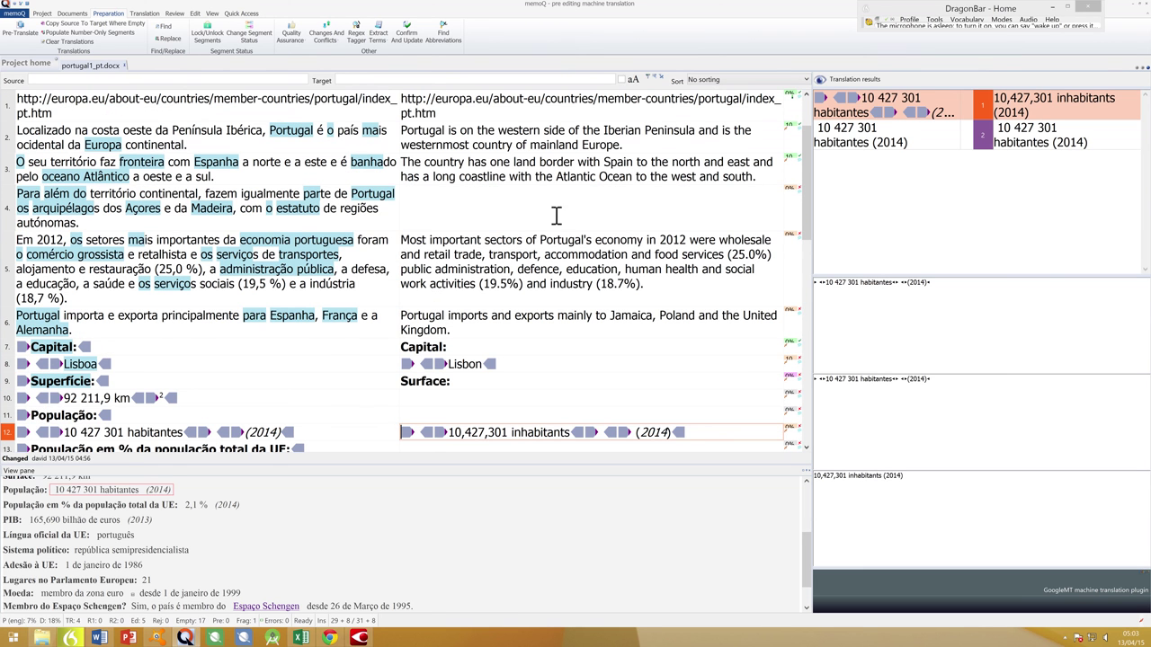
left_click(647, 284)
left_click(635, 324)
double_click(636, 321)
type("Spain")
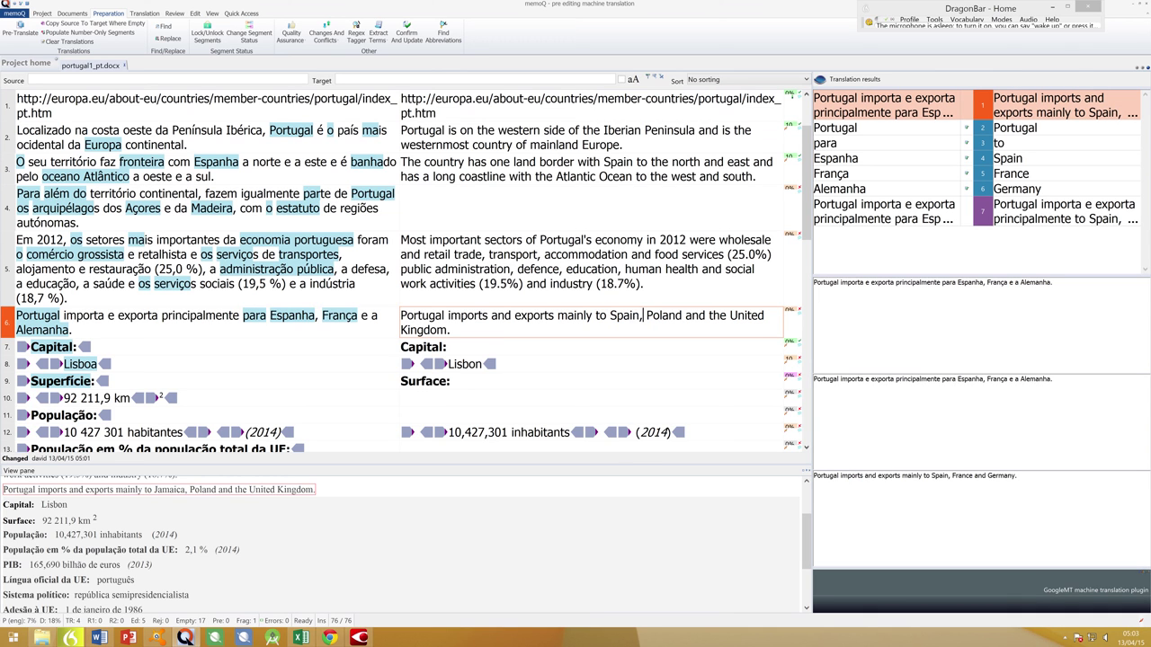
Step: Replace "Poland" with "France" in the target text of segment 6
left_click(685, 316)
key("BackSpace")
key("BackSpace")
key("BackSpace")
key("BackSpace")
key("BackSpace")
key("BackSpace")
key("BackSpace")
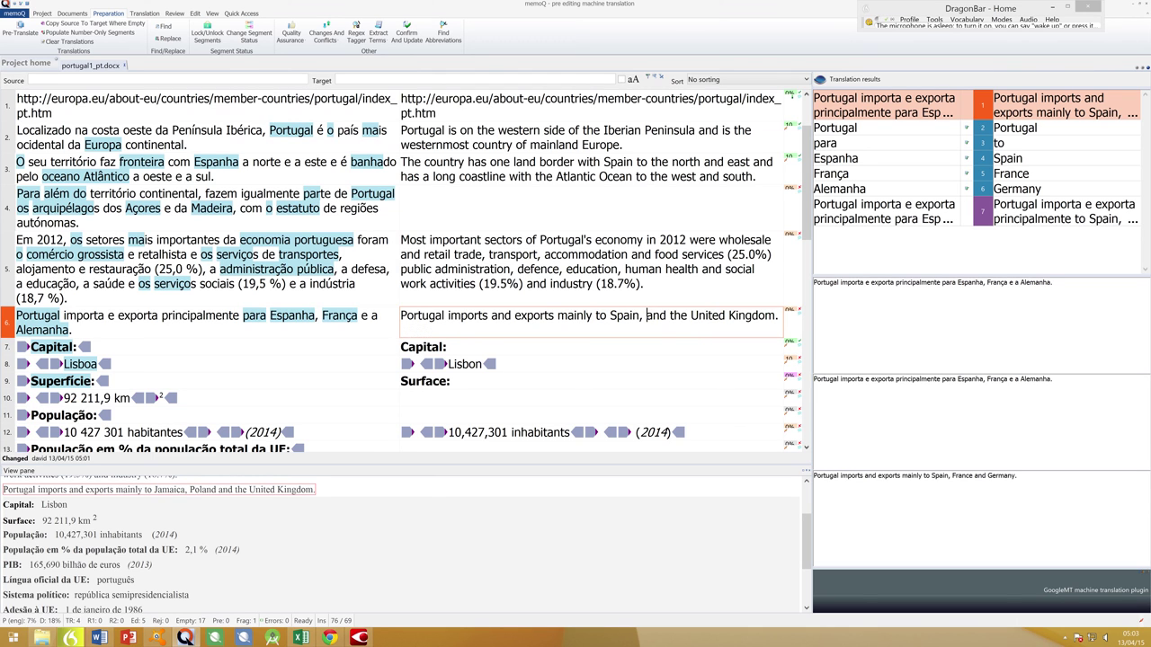
type("Fr")
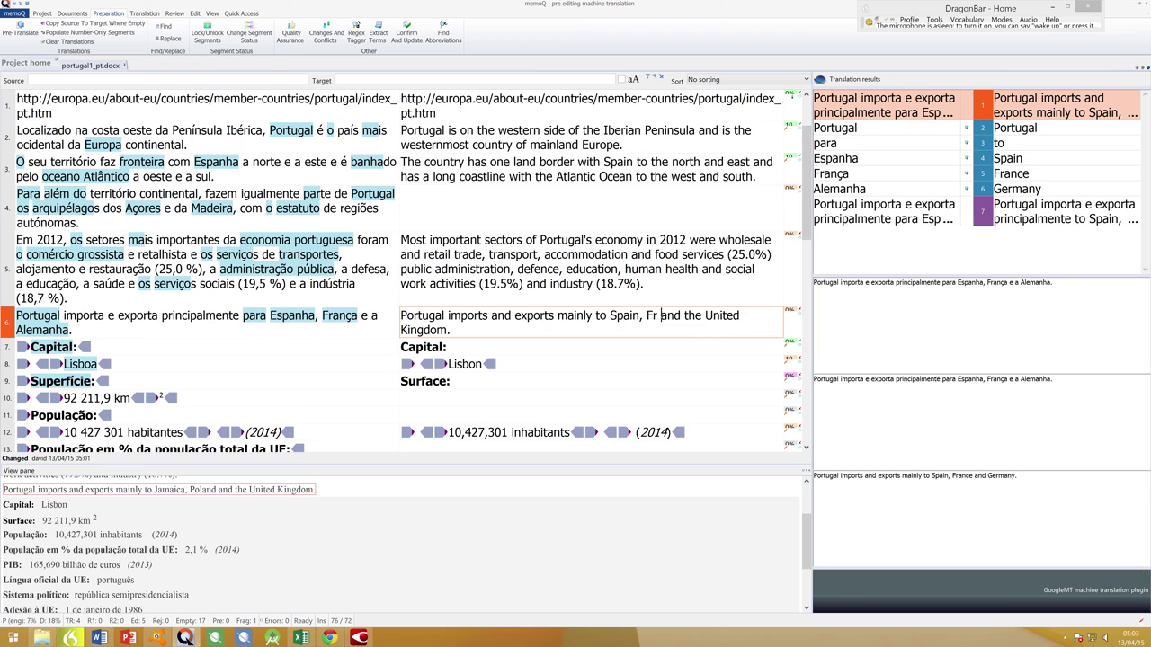
type(" ance")
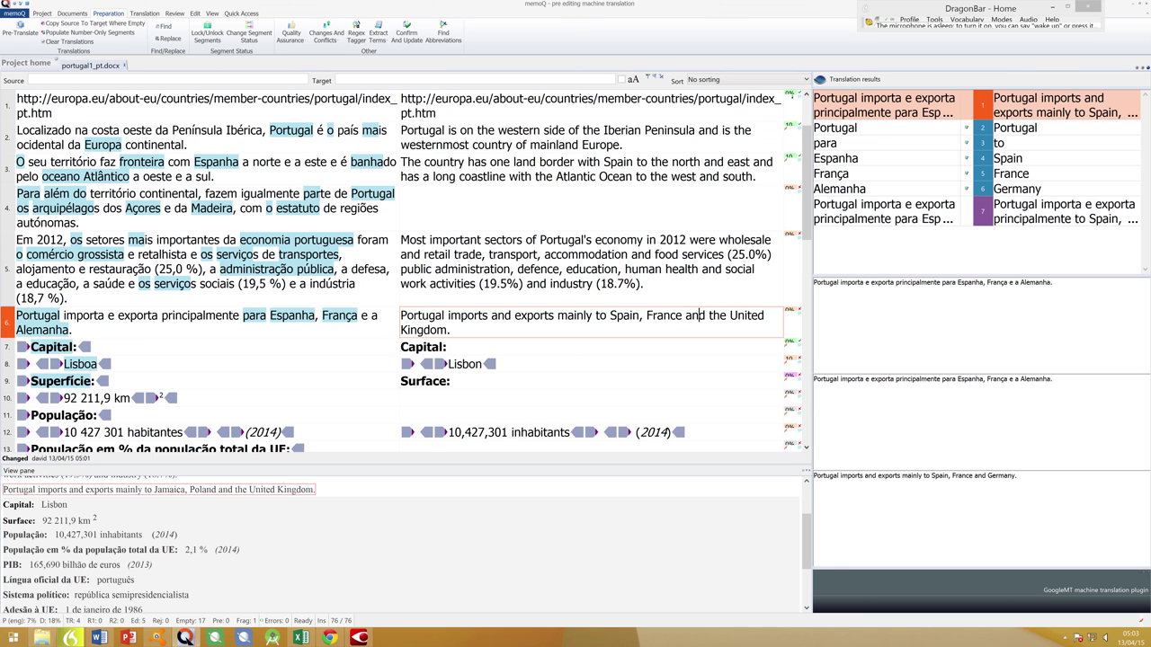
key("Left")
key("Left")
key("Left")
key("Left")
key("Left")
key("Left")
Step: Close portugal1_pt.docx and add it to the LiveDocs corpus "Pre Edited Machine Translation", keeping it in the project
left_click(126, 66)
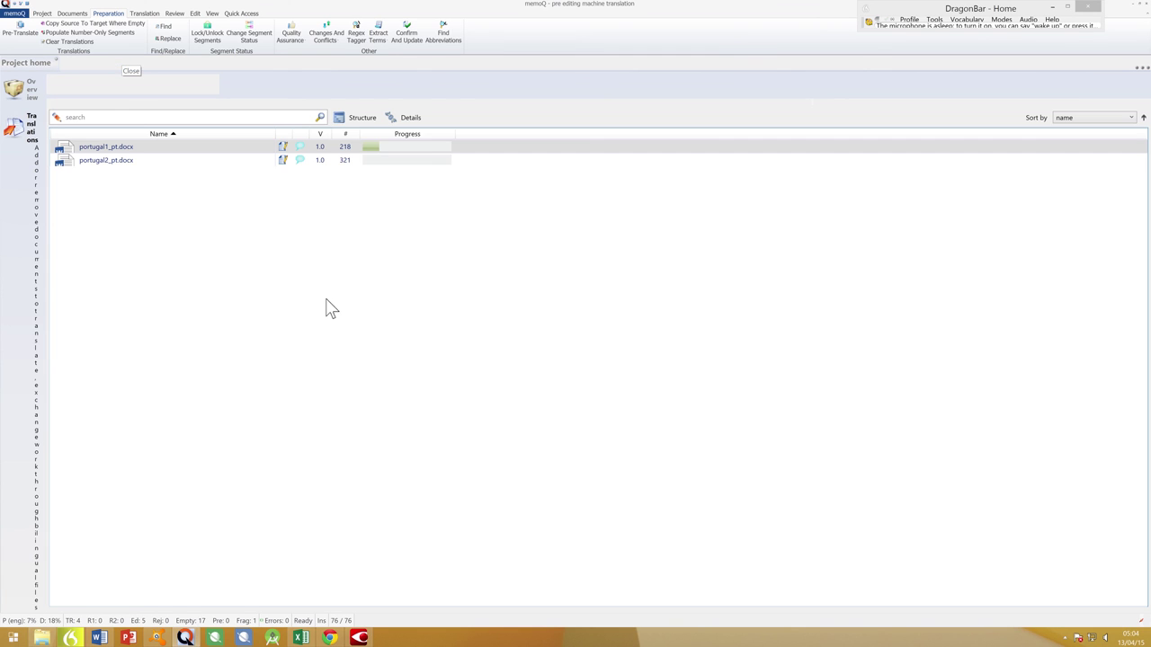
right_click(113, 148)
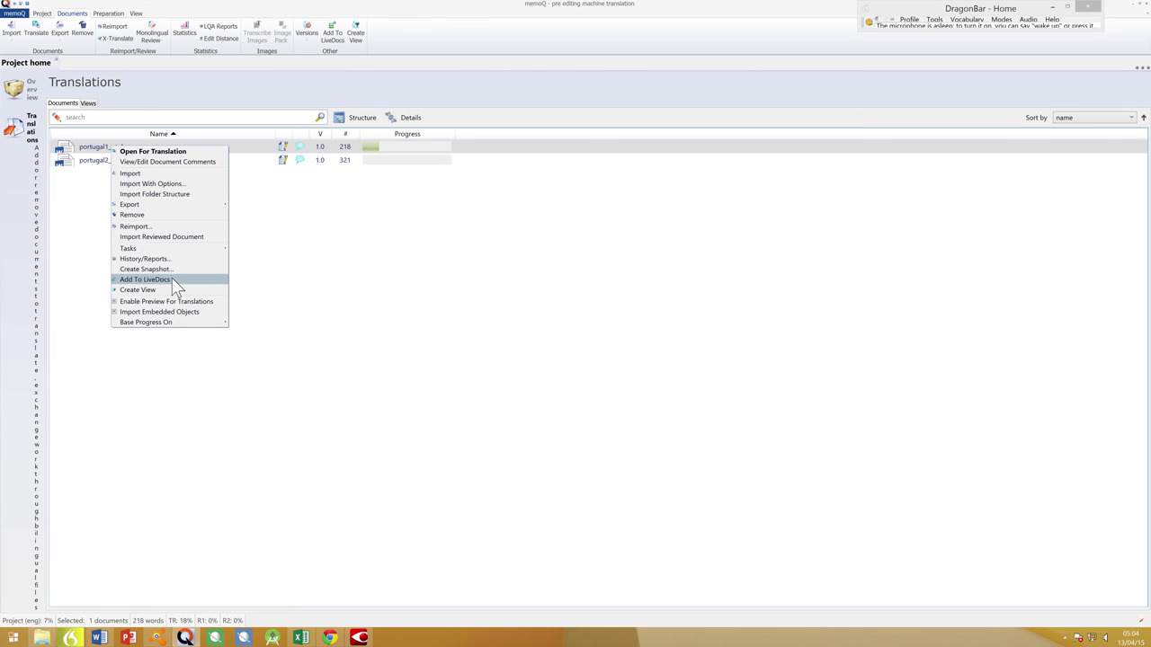
left_click(144, 280)
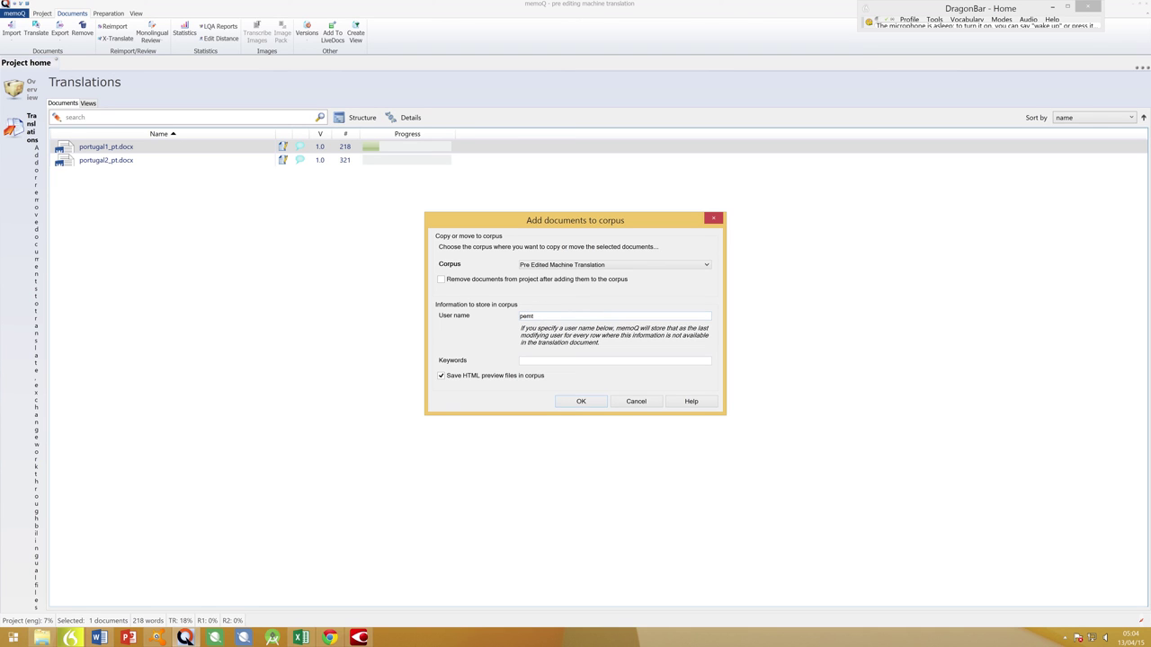
left_click(582, 399)
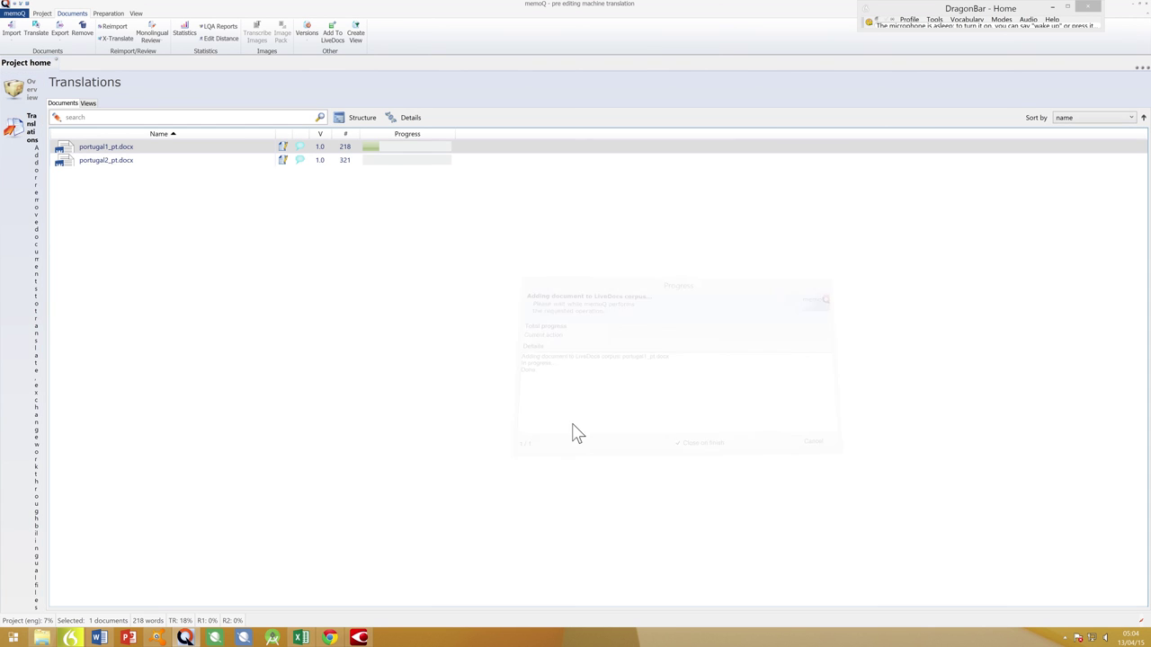
Step: Go to the project's LiveDocs resources and open portugal1_pt.docx from the corpus to view its segment pairs
left_click_drag(43, 185, 52, 402)
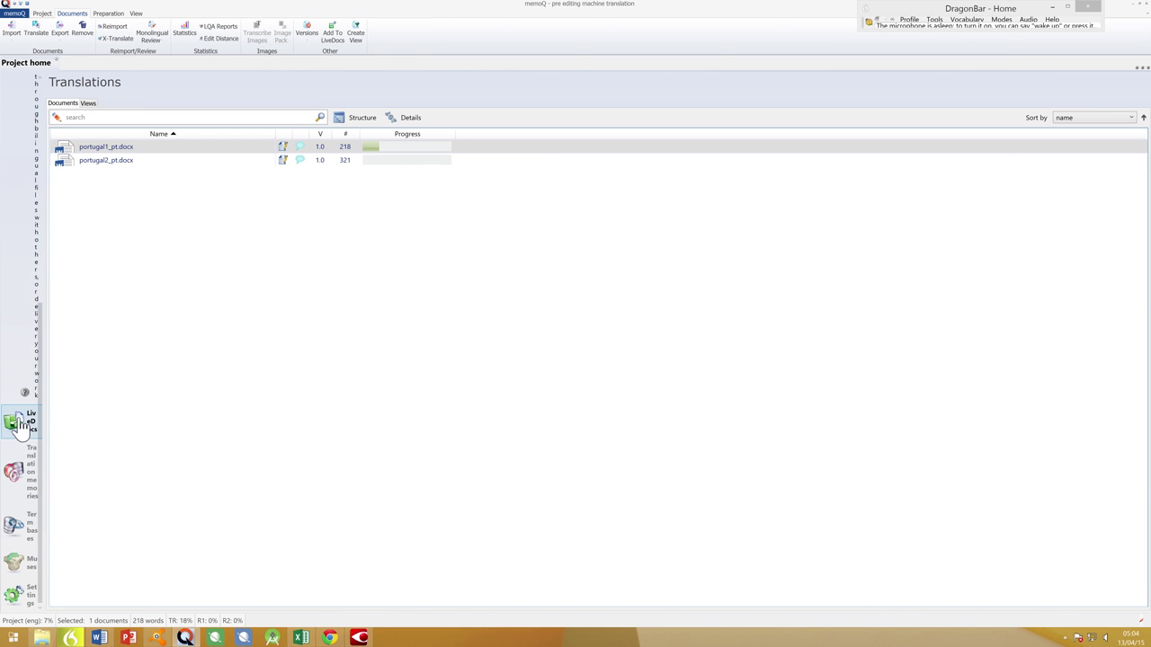
left_click(19, 420)
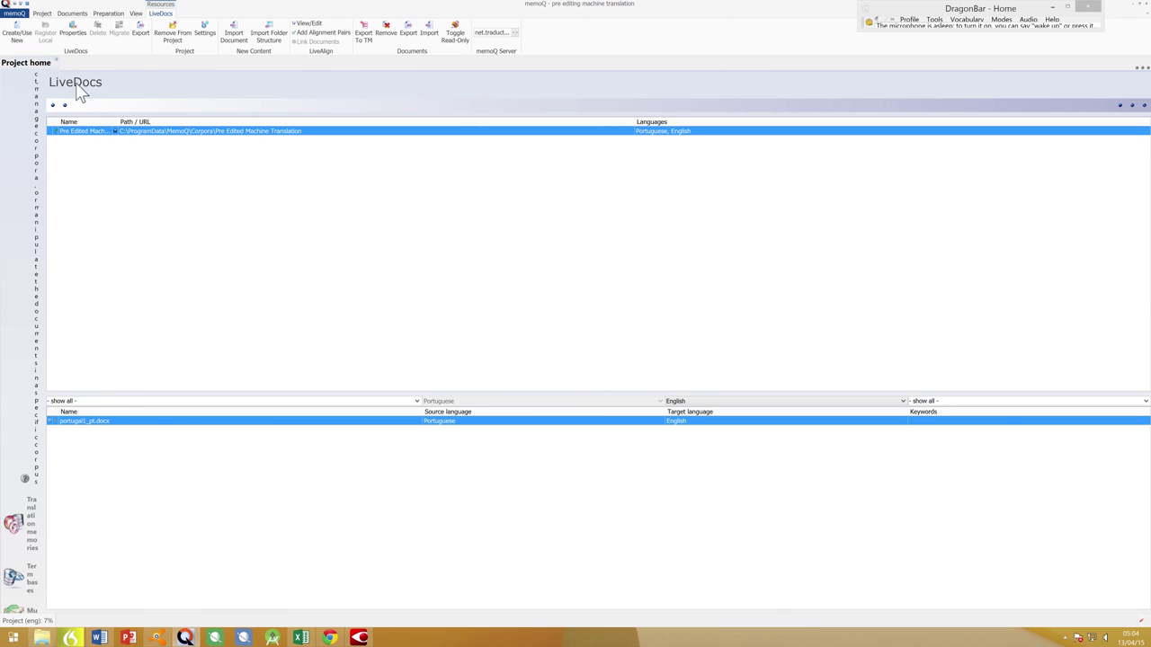
right_click(200, 422)
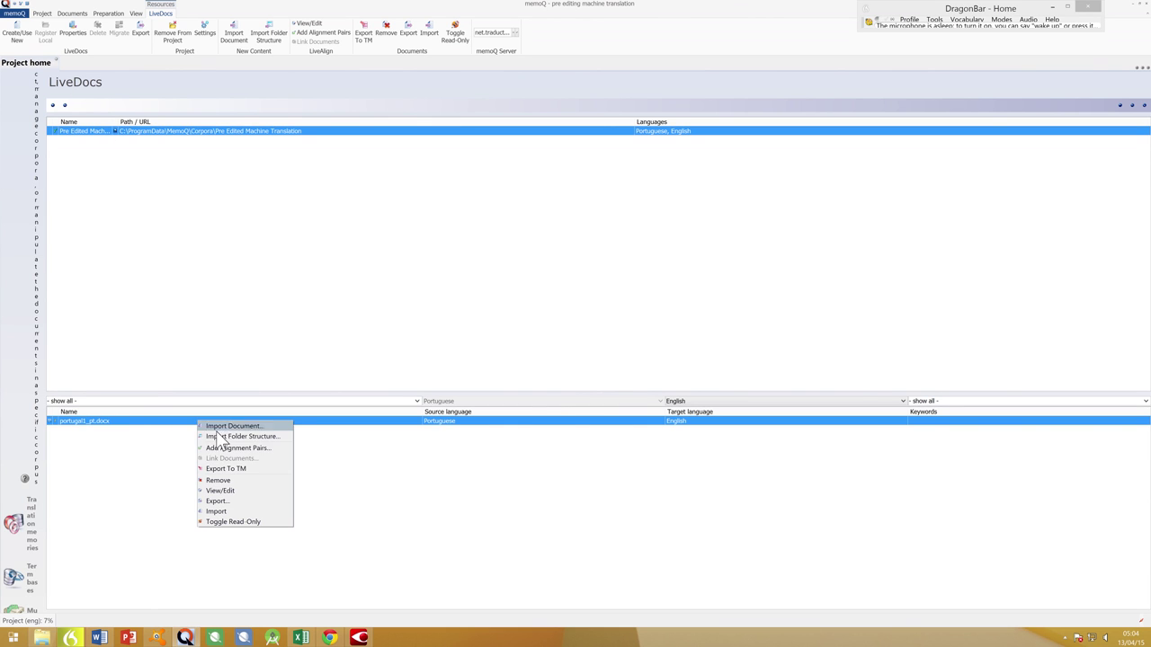
left_click(237, 491)
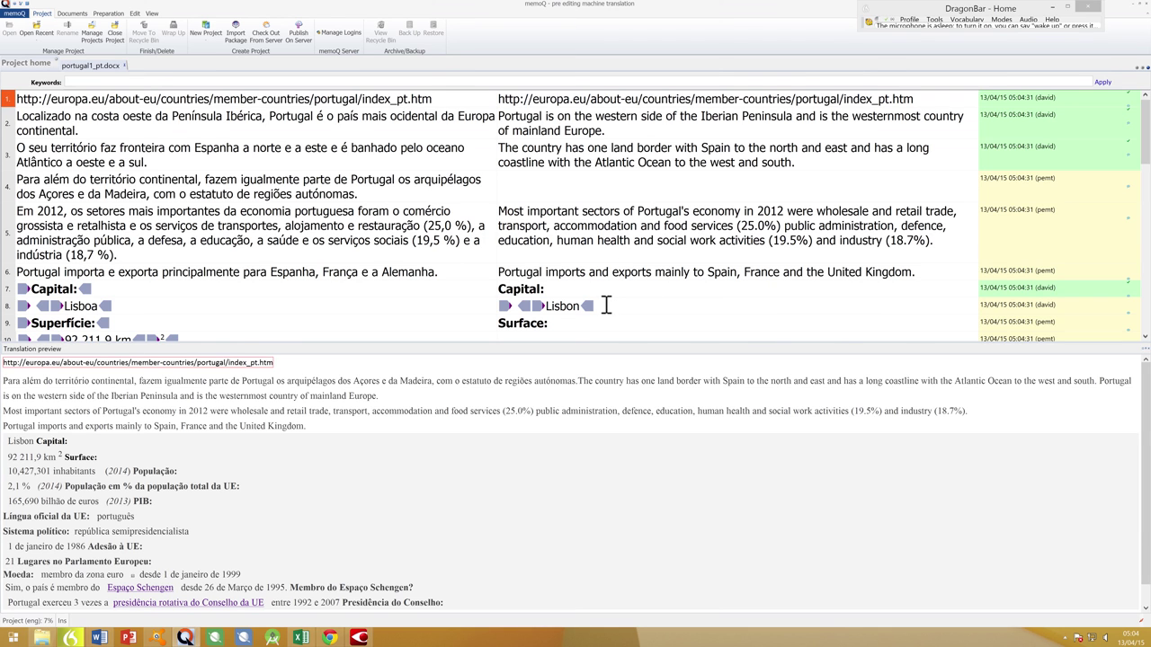
Step: Close the corpus copy of portugal1_pt.docx and dismiss the error warnings
left_click(126, 67)
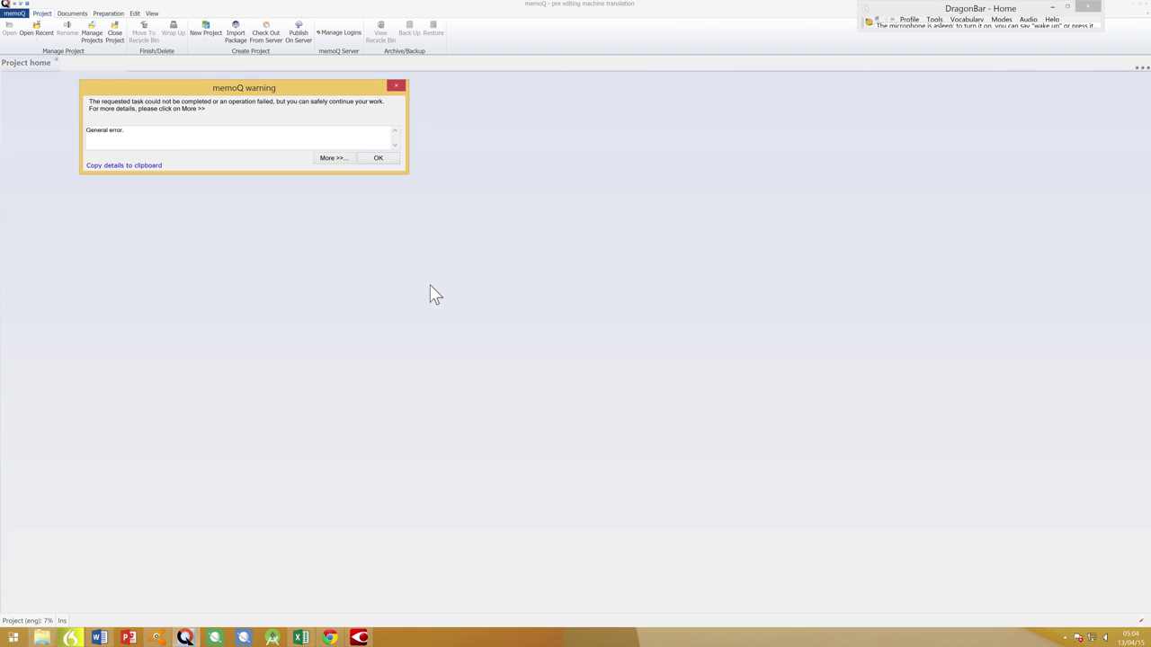
left_click(389, 160)
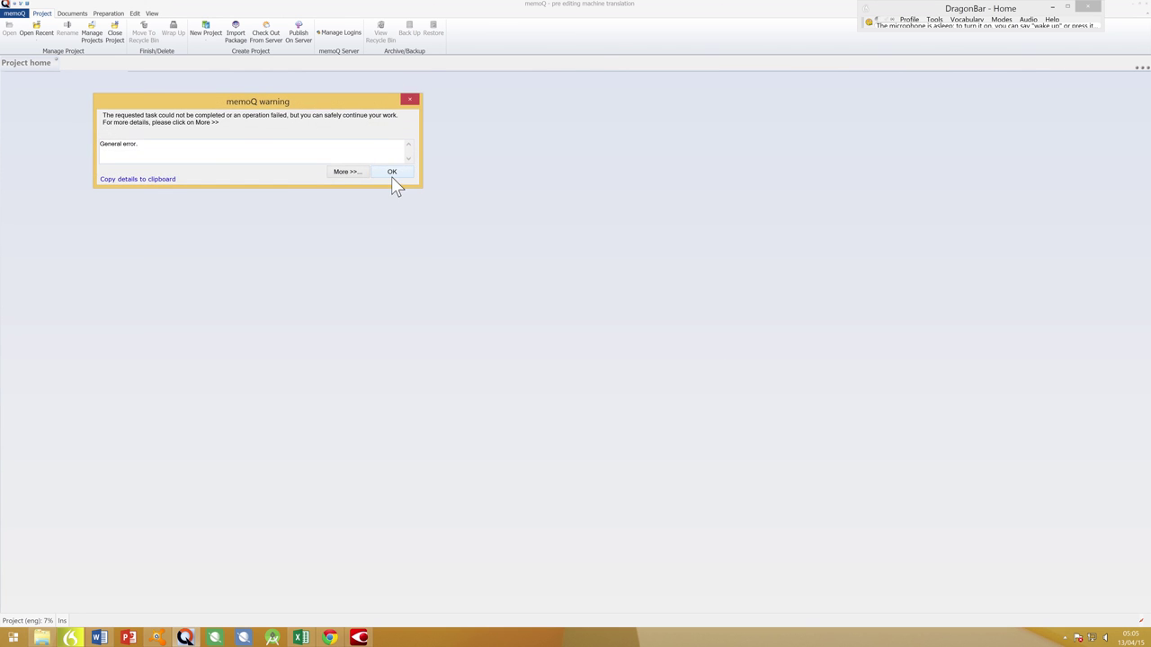
left_click(391, 171)
left_click(400, 183)
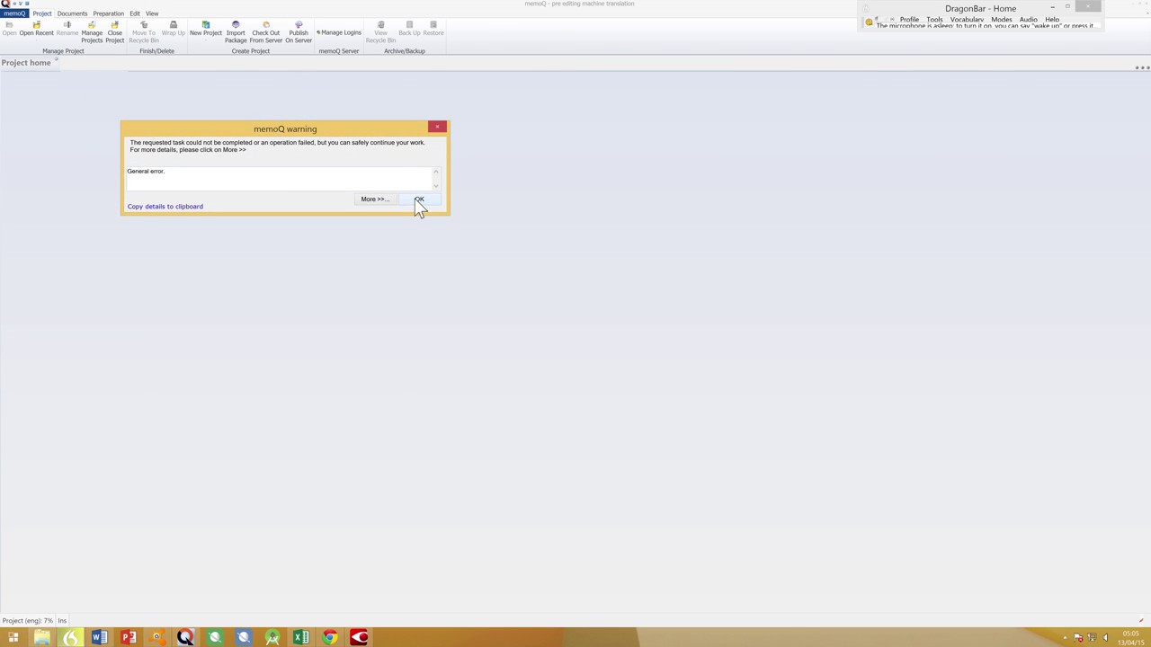
left_click(418, 199)
left_click(433, 212)
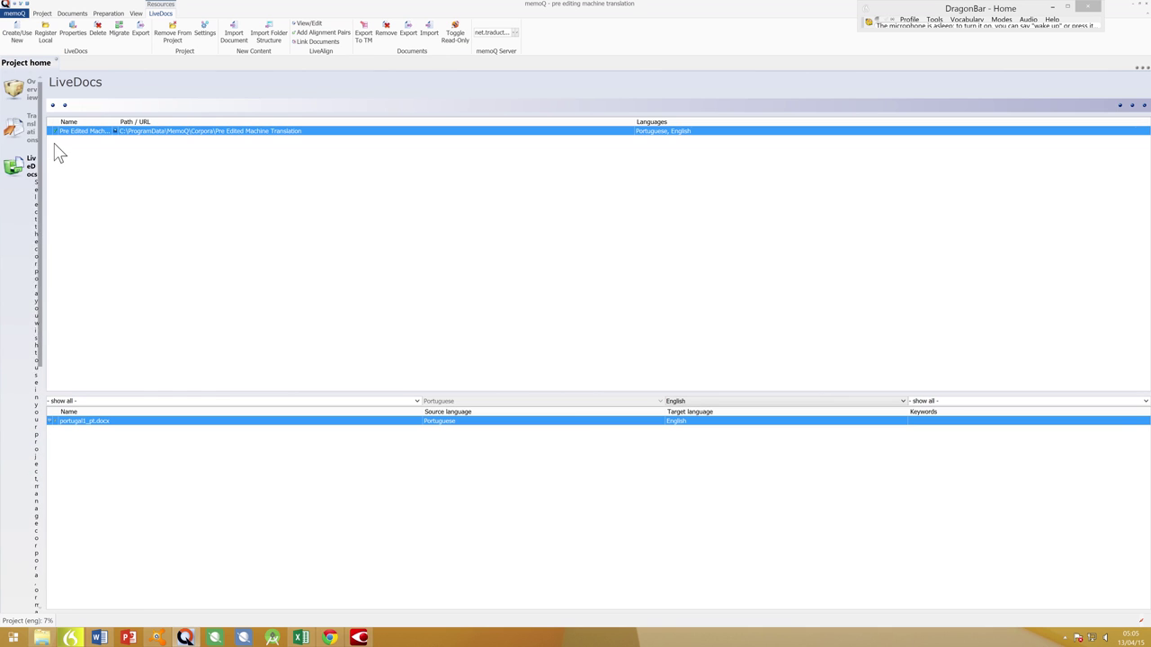
Step: Reopen portugal1_pt.docx from the project's translations and clear all translations in the active document
left_click(27, 134)
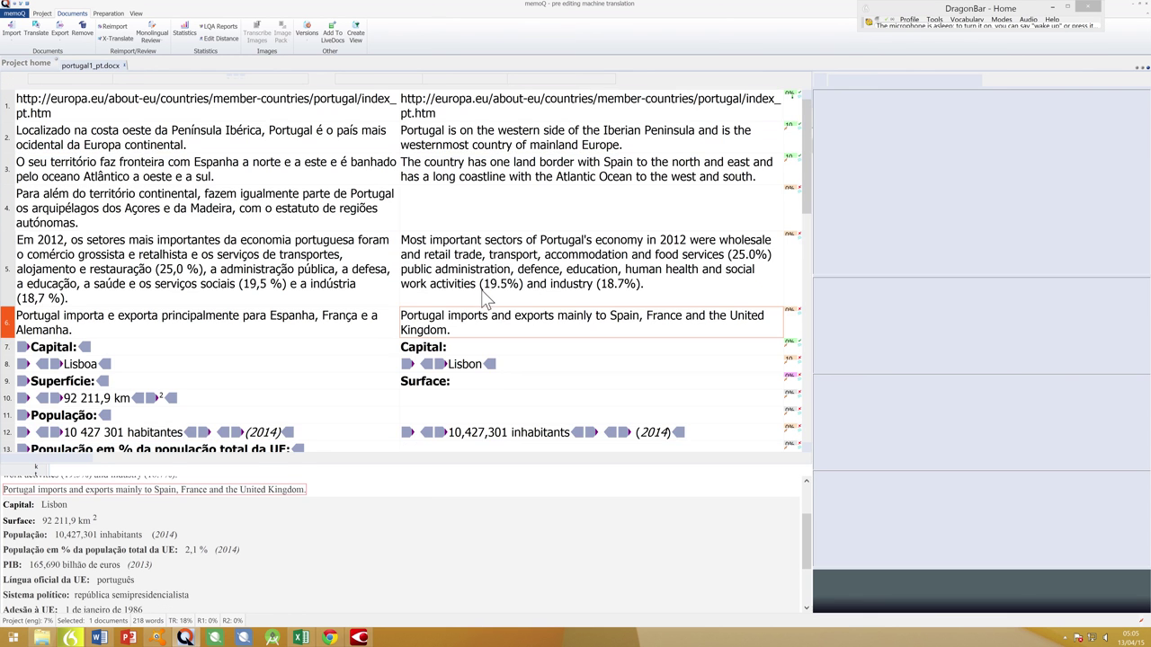
left_click(477, 196)
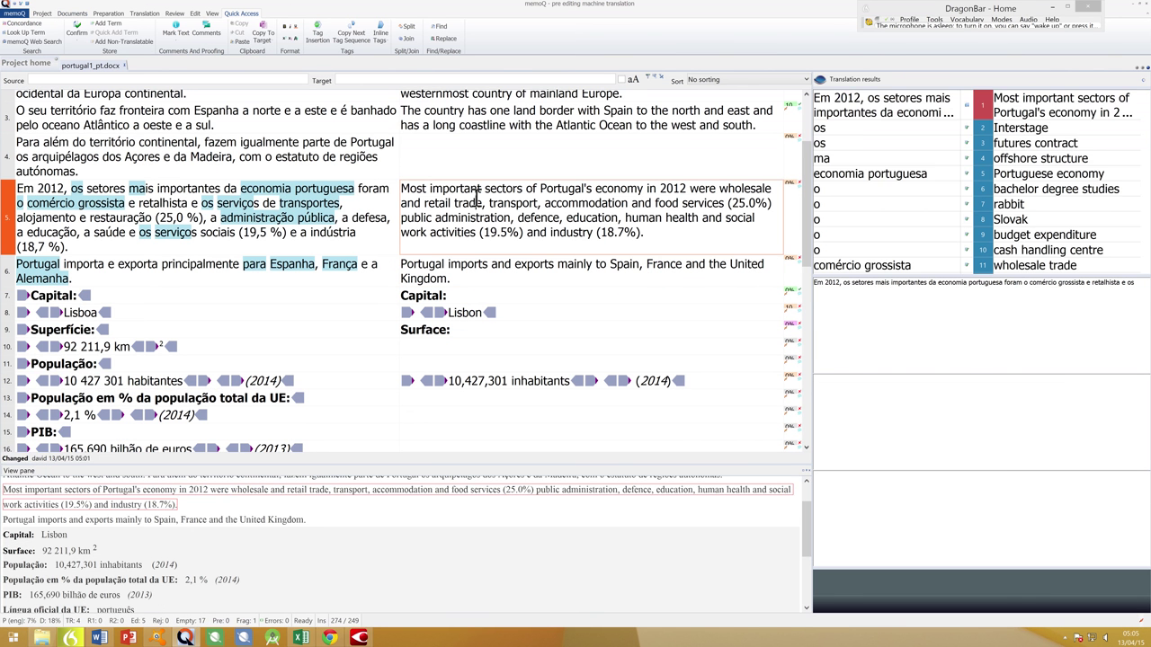
right_click(476, 197)
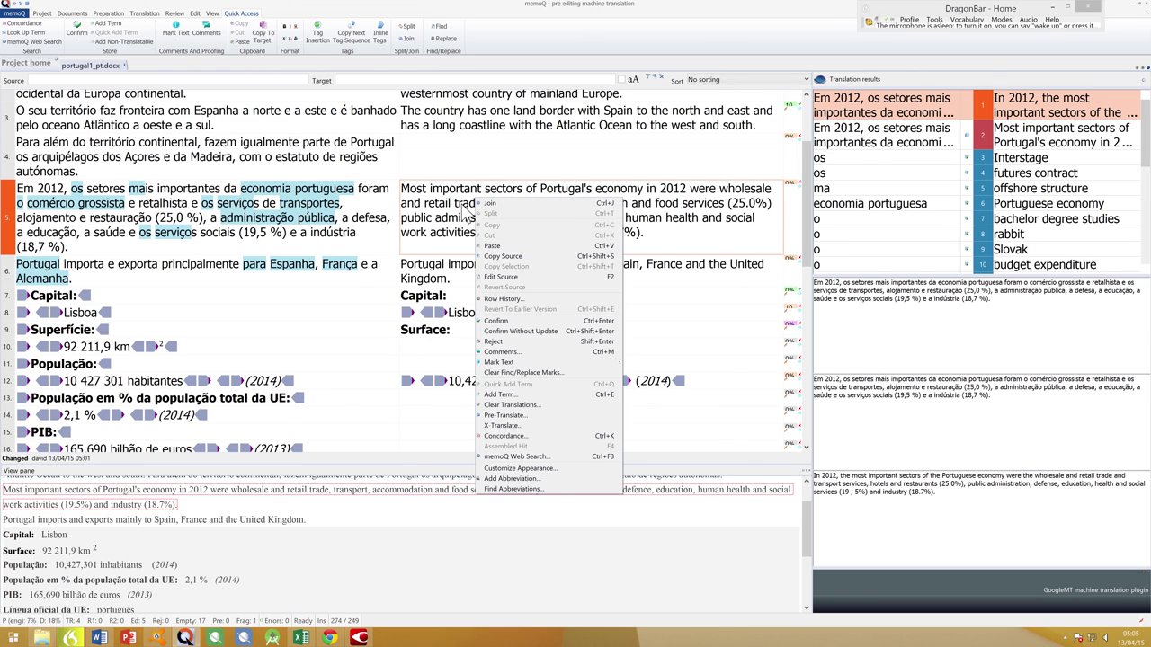
left_click(456, 203)
right_click(456, 203)
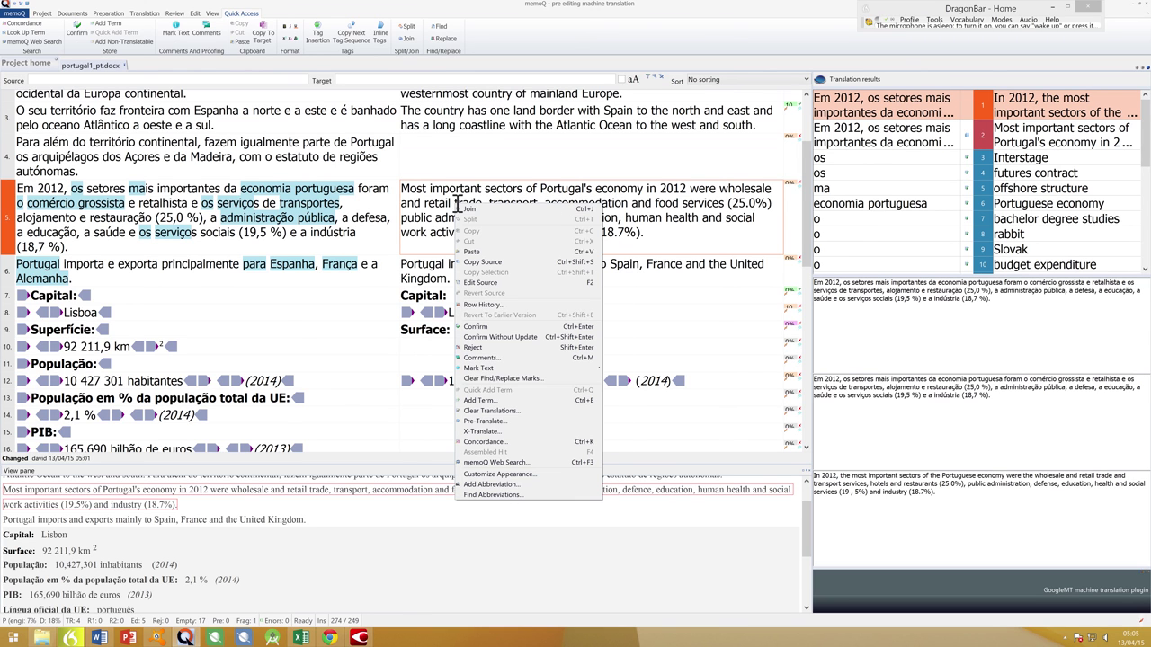
left_click(493, 414)
left_click(151, 236)
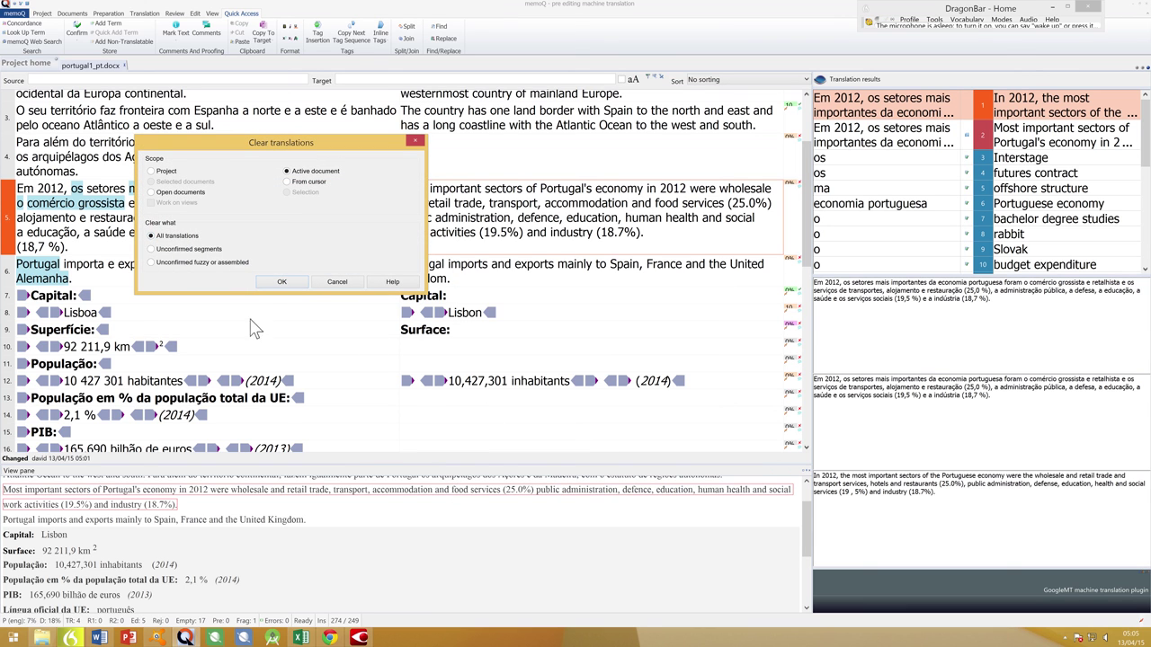
left_click(281, 282)
left_click(568, 358)
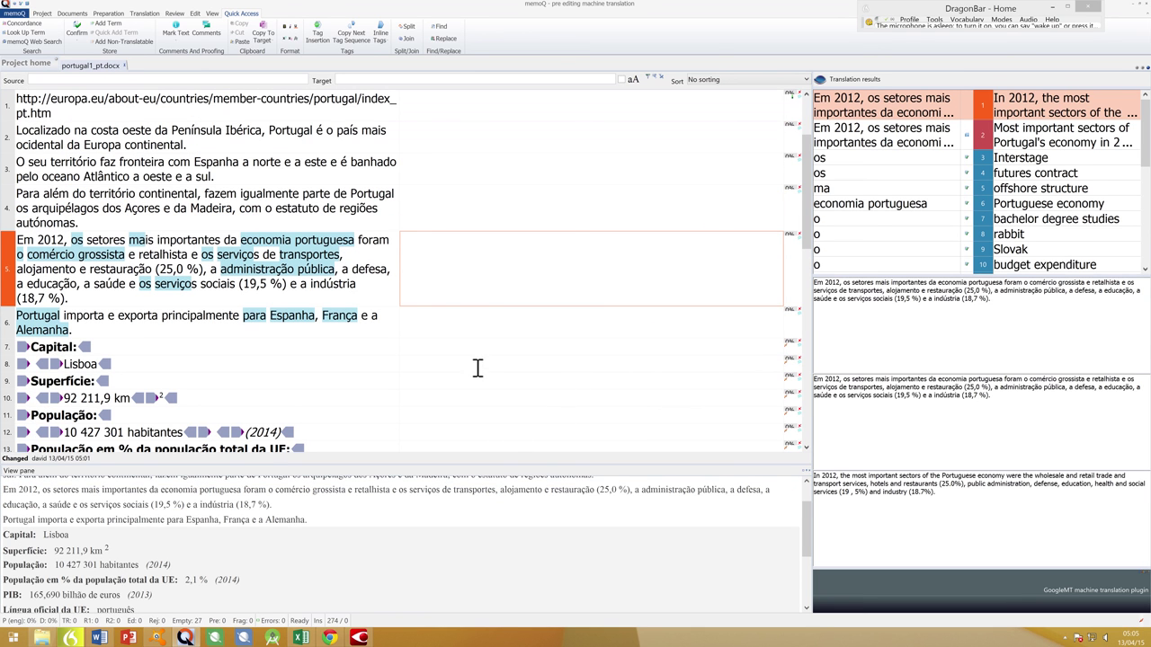
Step: For segment 6, compare the machine translation suggestion with the LiveDocs corpus match, and show the document behind the corpus match
left_click(445, 317)
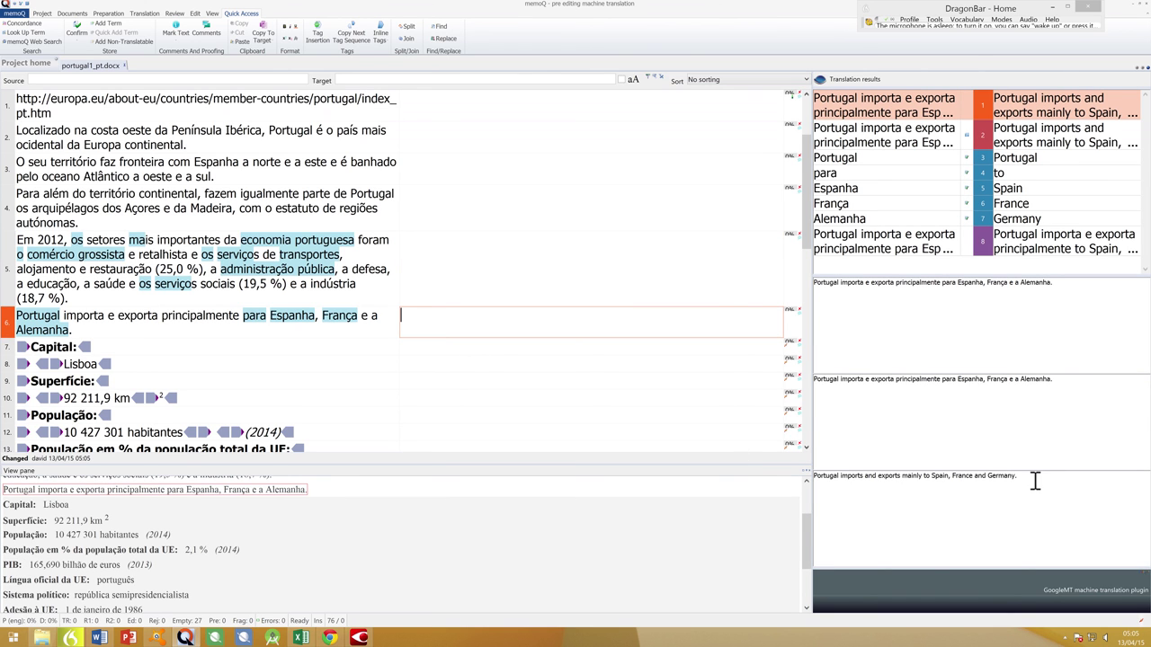
left_click_drag(1034, 479, 816, 477)
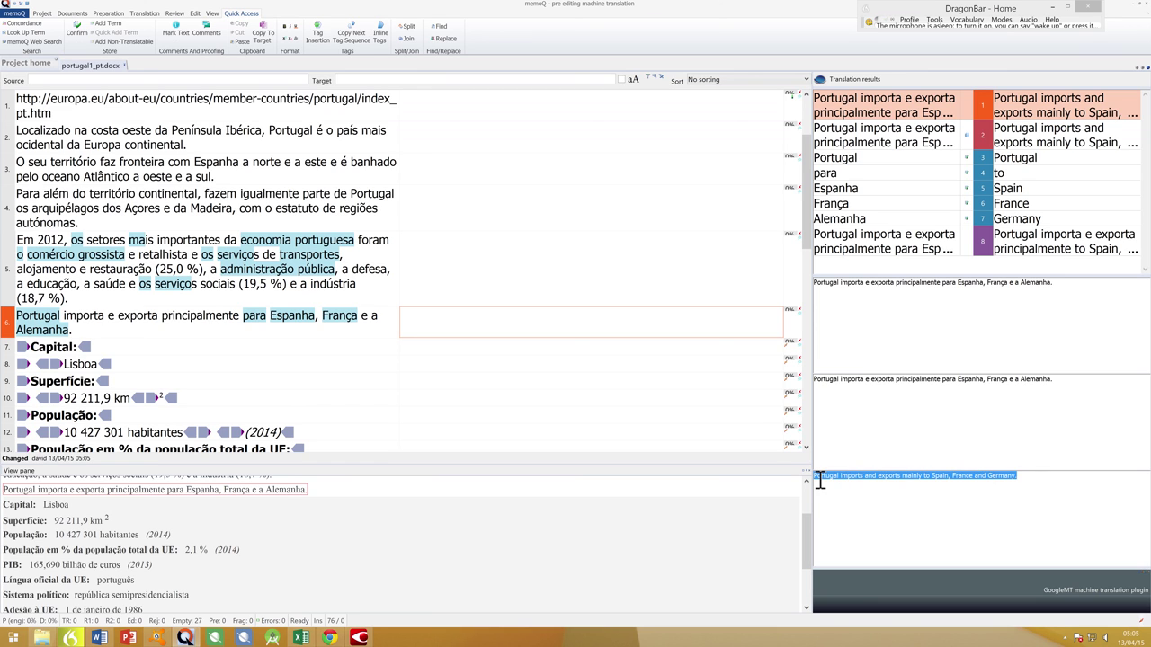
left_click(1023, 135)
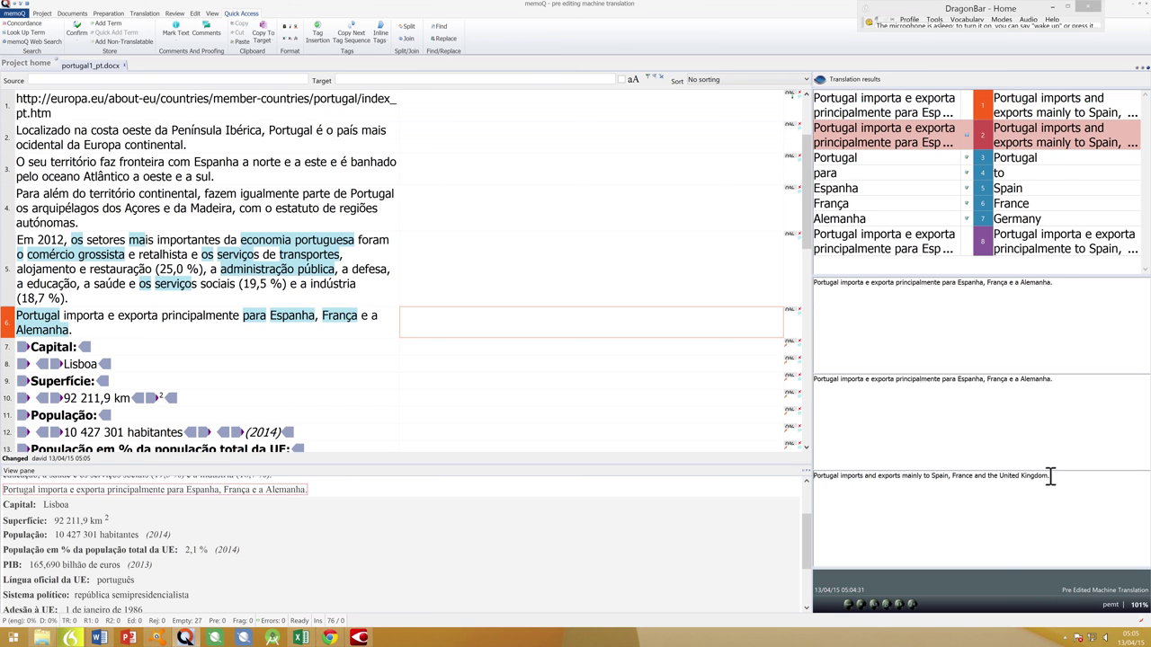
right_click(1016, 133)
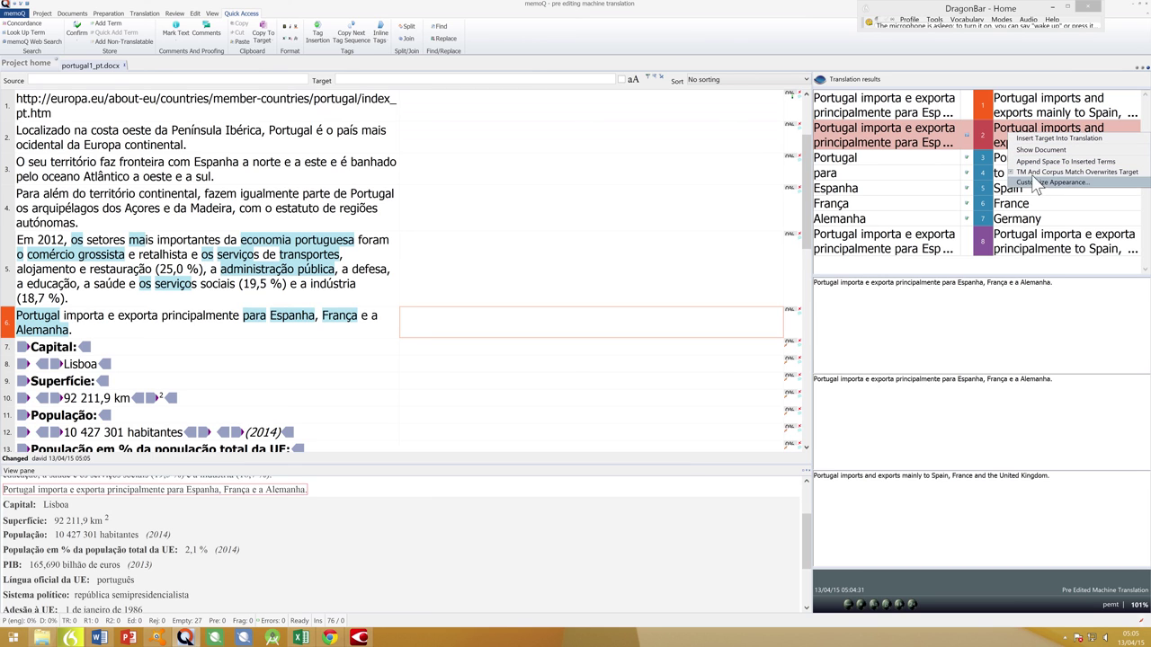
left_click(1038, 151)
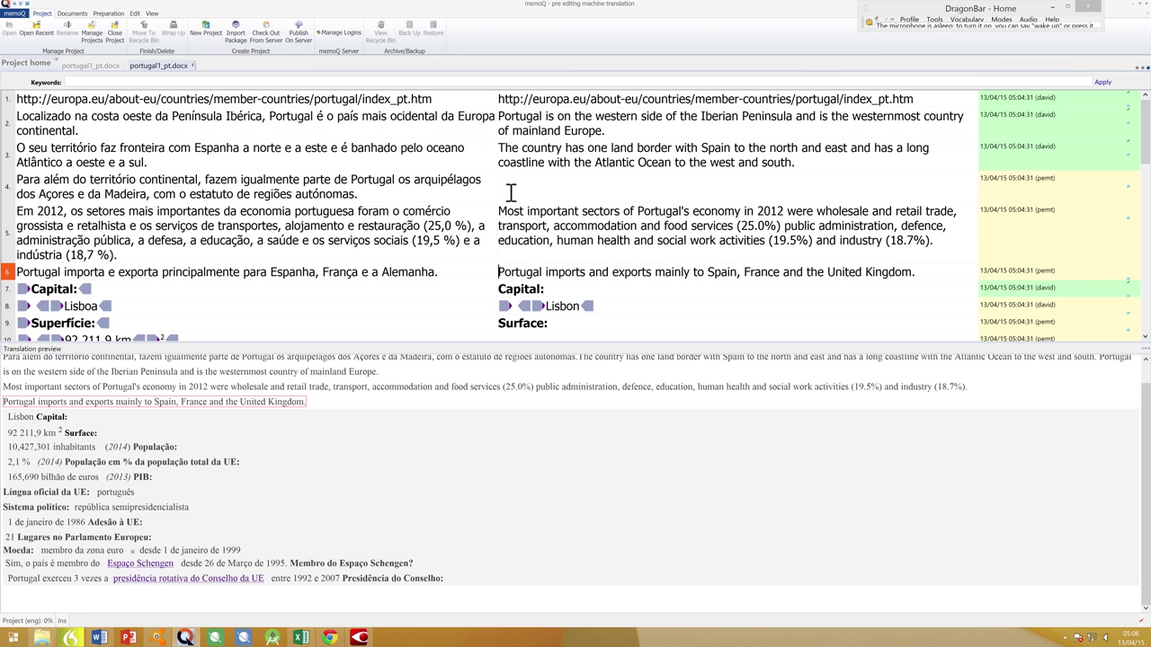
Step: Close the corpus document, dismiss the error warnings, and return to portugal1_pt.docx in the translation editor
left_click(192, 67)
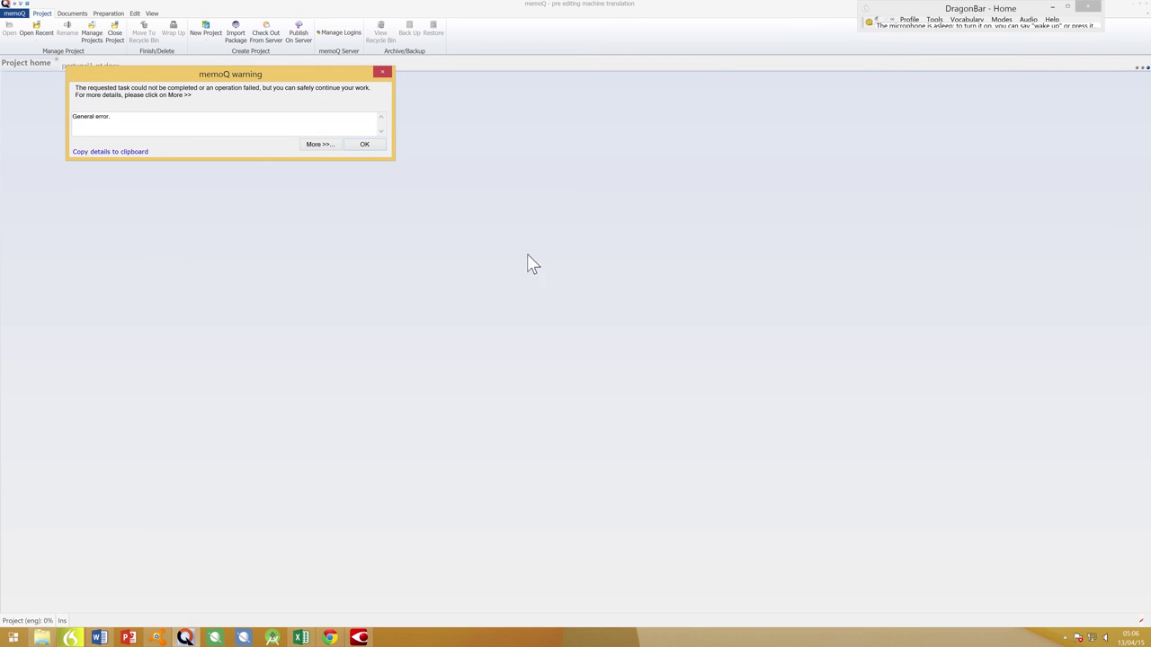
left_click(367, 150)
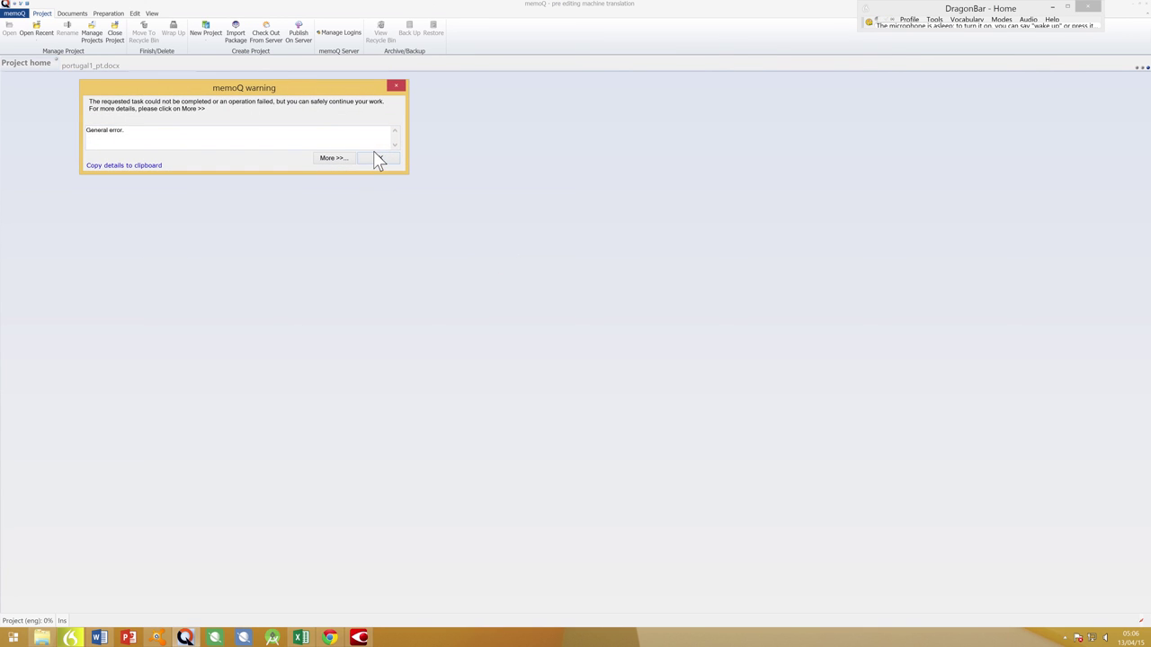
left_click(378, 160)
left_click(392, 176)
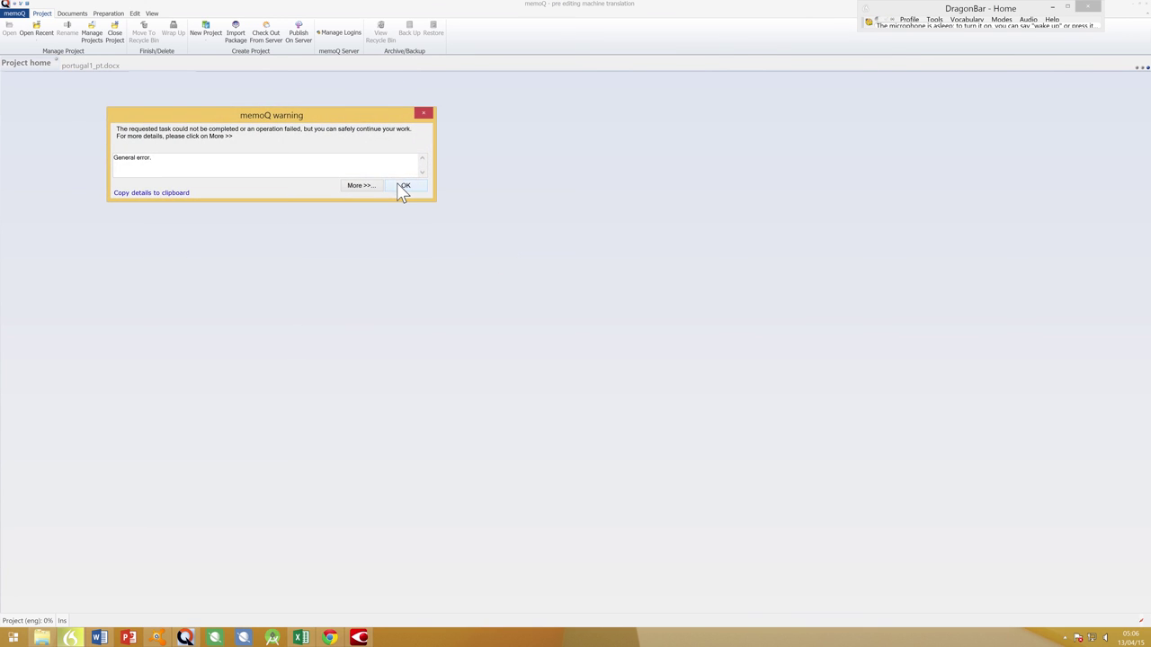
left_click(404, 187)
left_click(421, 200)
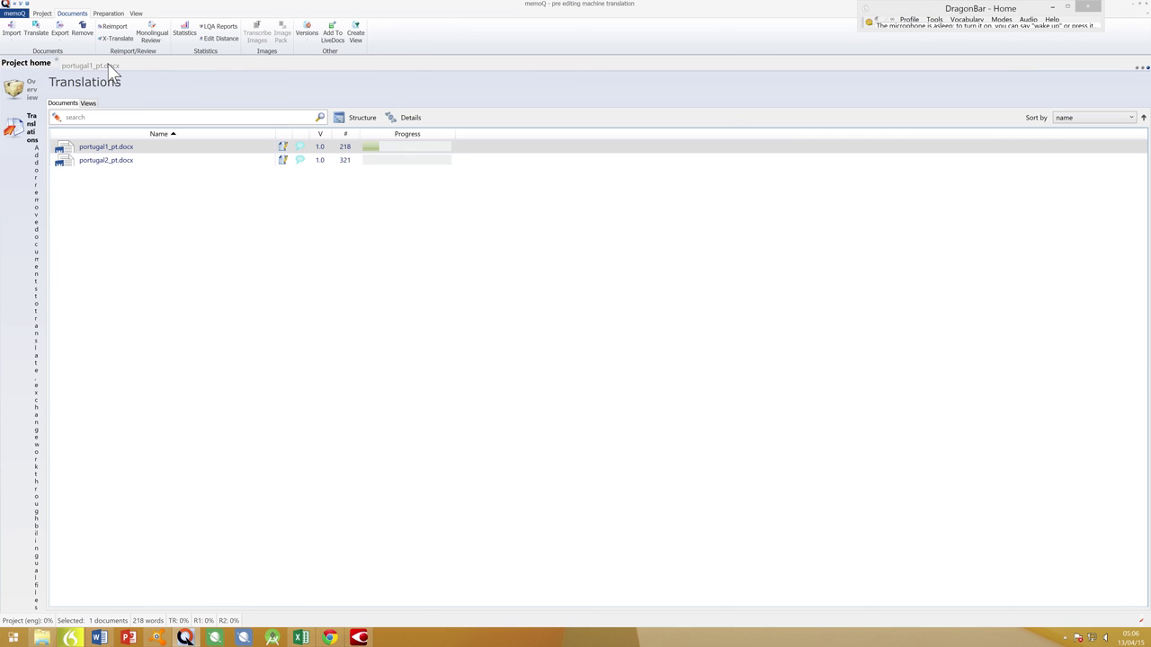
left_click(106, 67)
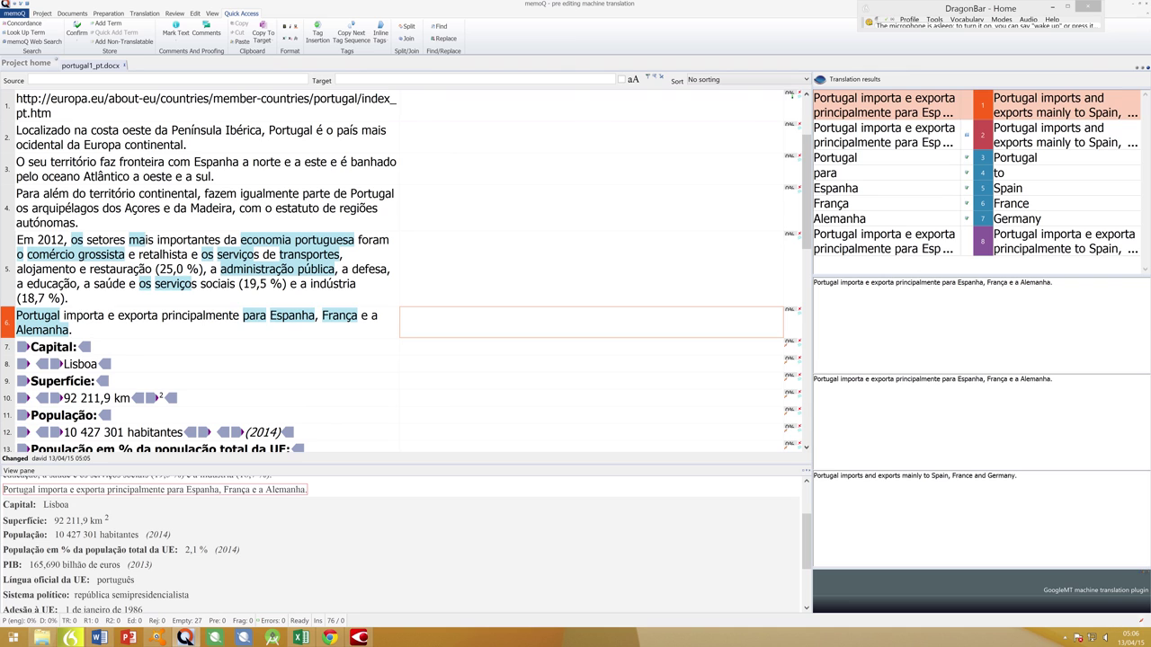
Step: Select the corpus match for segment 6, examine the appearance settings for lookup result hit types, and close them without changes
left_click(1048, 133)
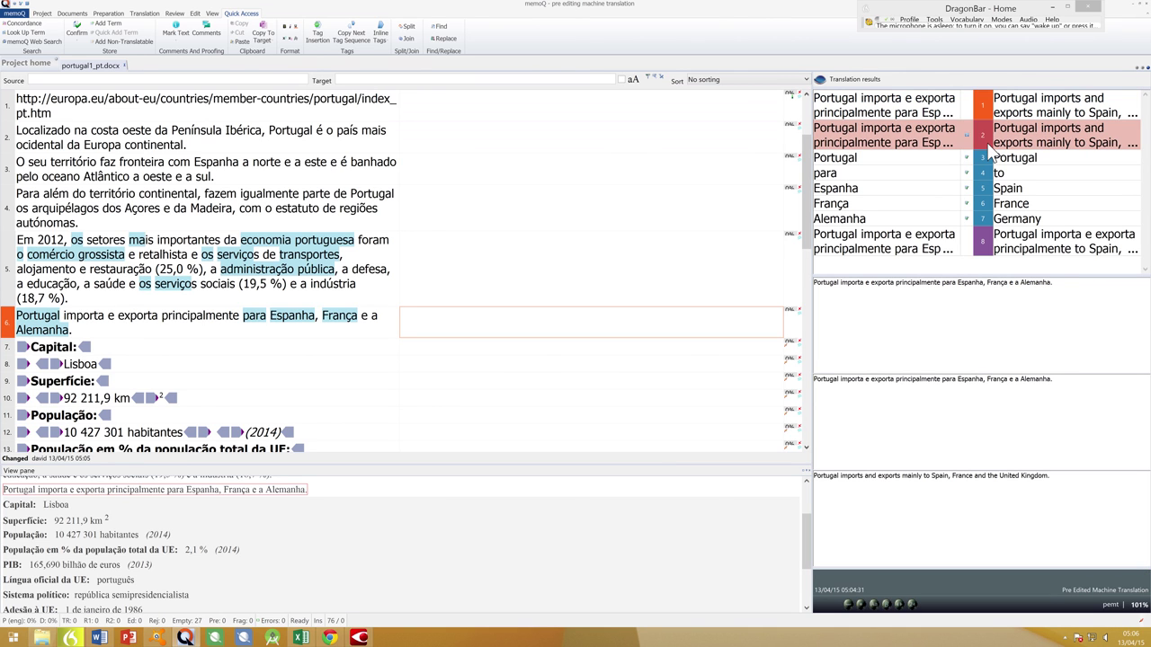
right_click(1025, 139)
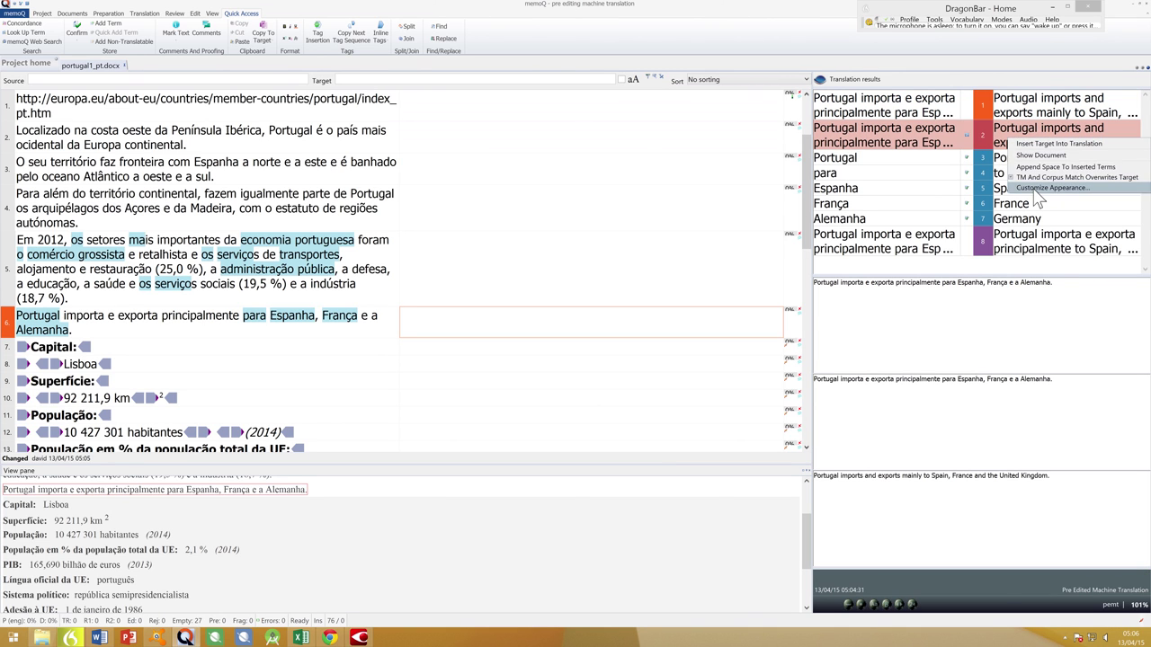
left_click(1039, 200)
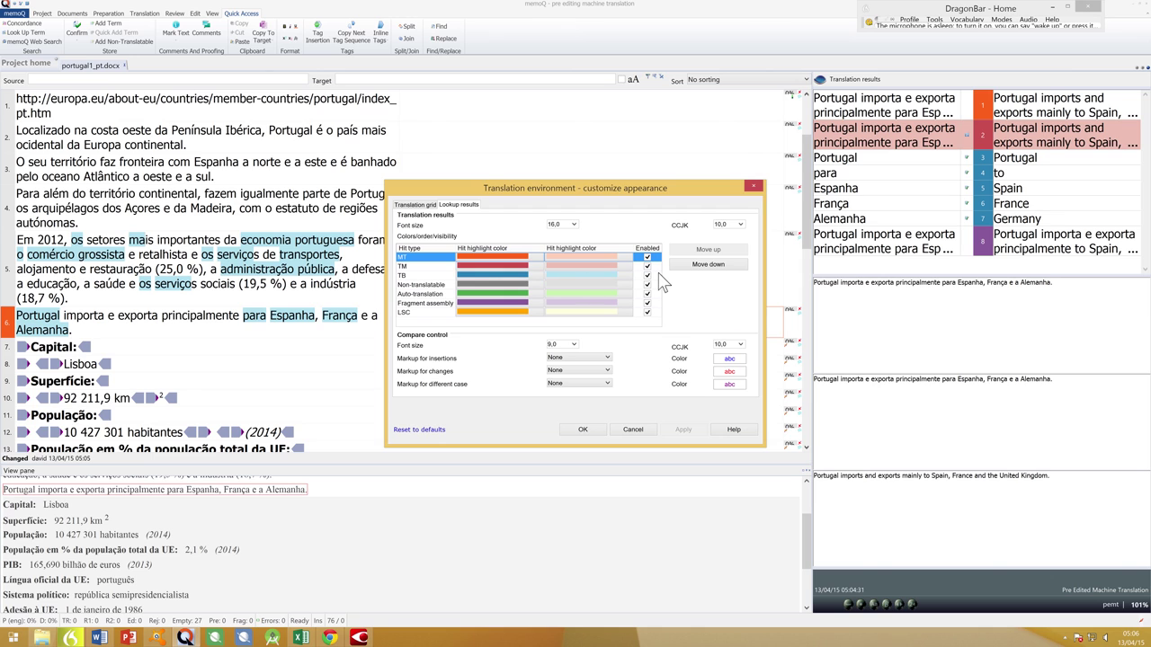
left_click(754, 186)
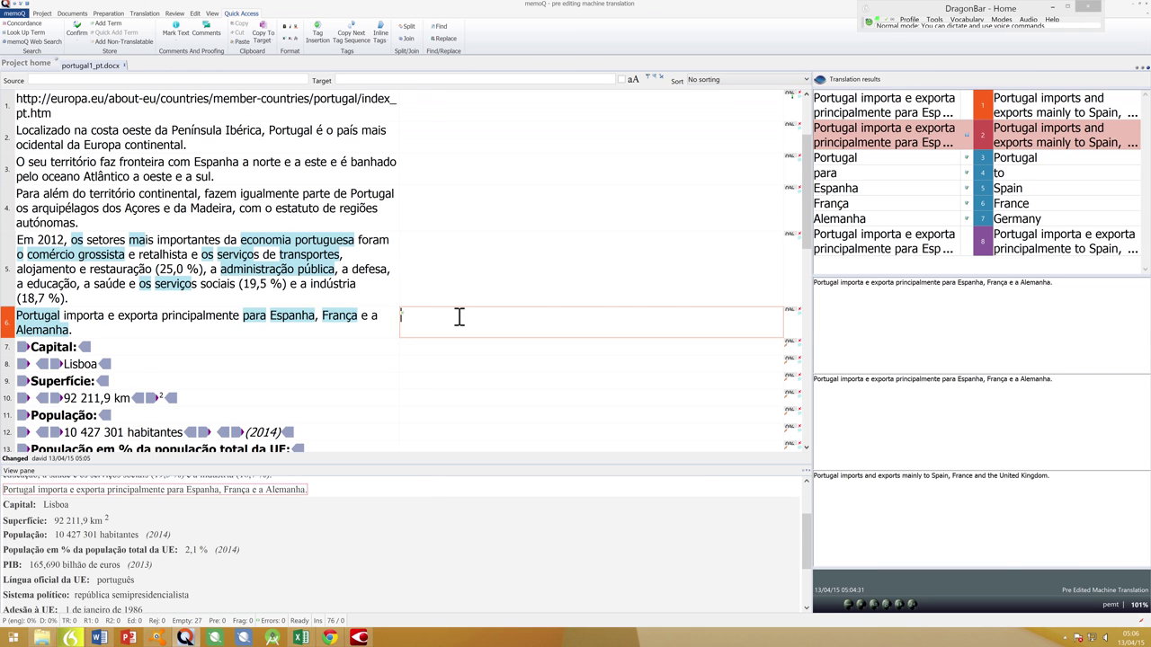
Step: Dictate the translation of segment 6 as "Portugal imports and exports mainly to Spain, France and Germany."
type("Portugal imports and exports mainly to Spain, France and")
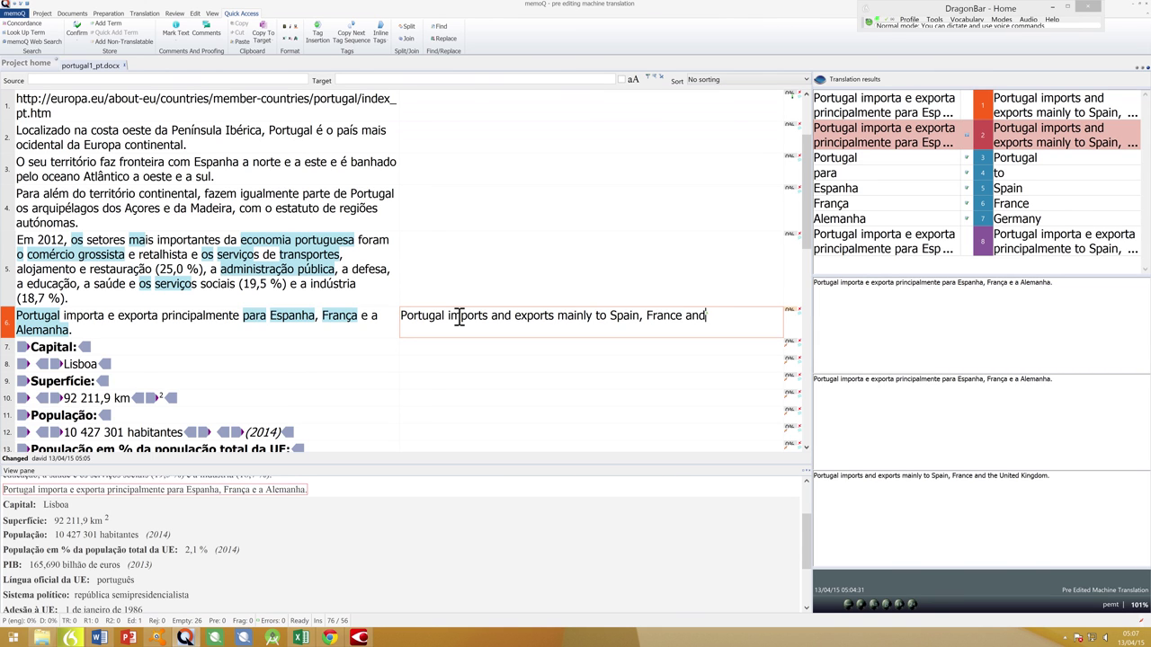
type(" Germany,")
type(".")
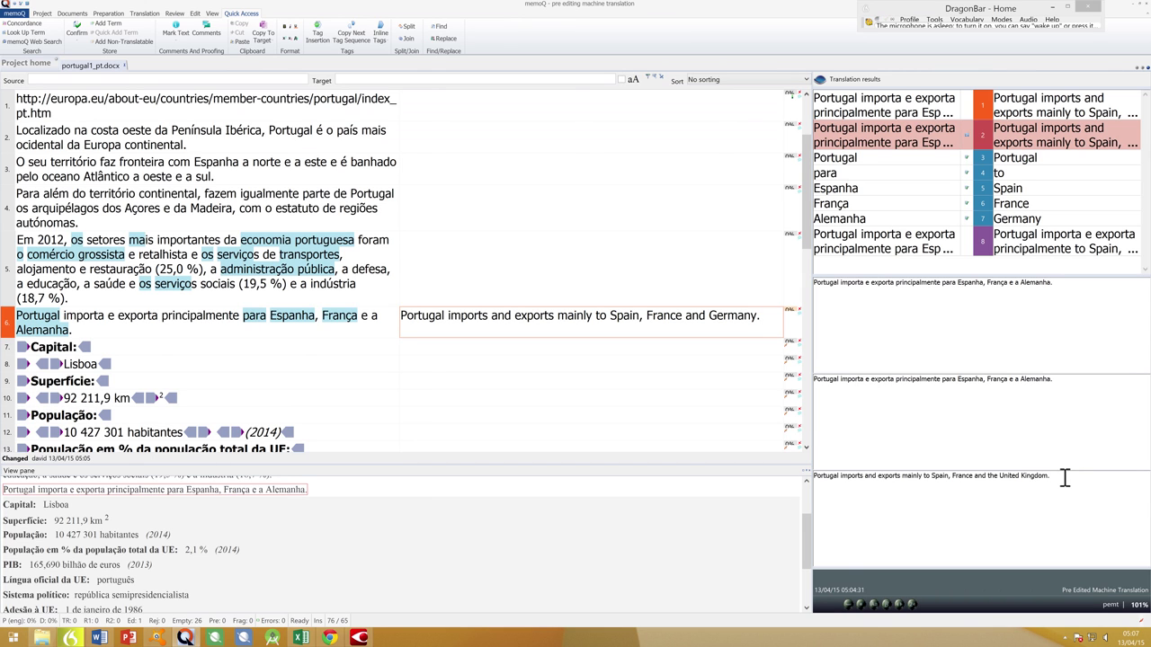
Step: Compare the full corpus match text with the segment 6 translation, highlighting the words "Spain" and "France" in the target
left_click_drag(1064, 477, 814, 475)
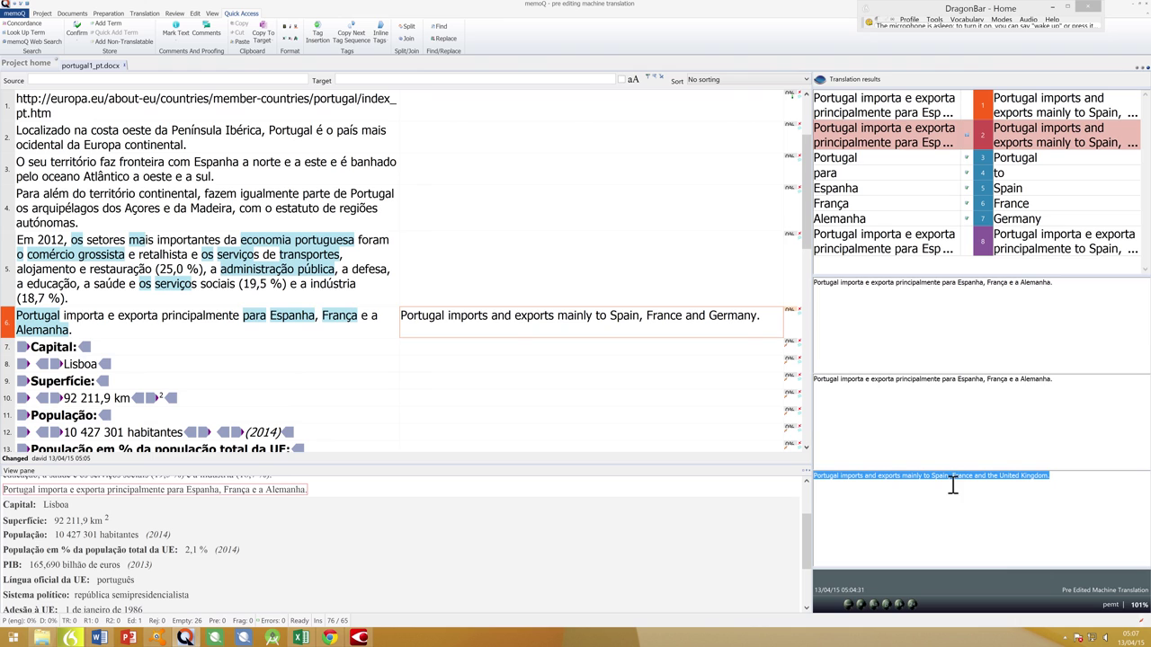
double_click(624, 316)
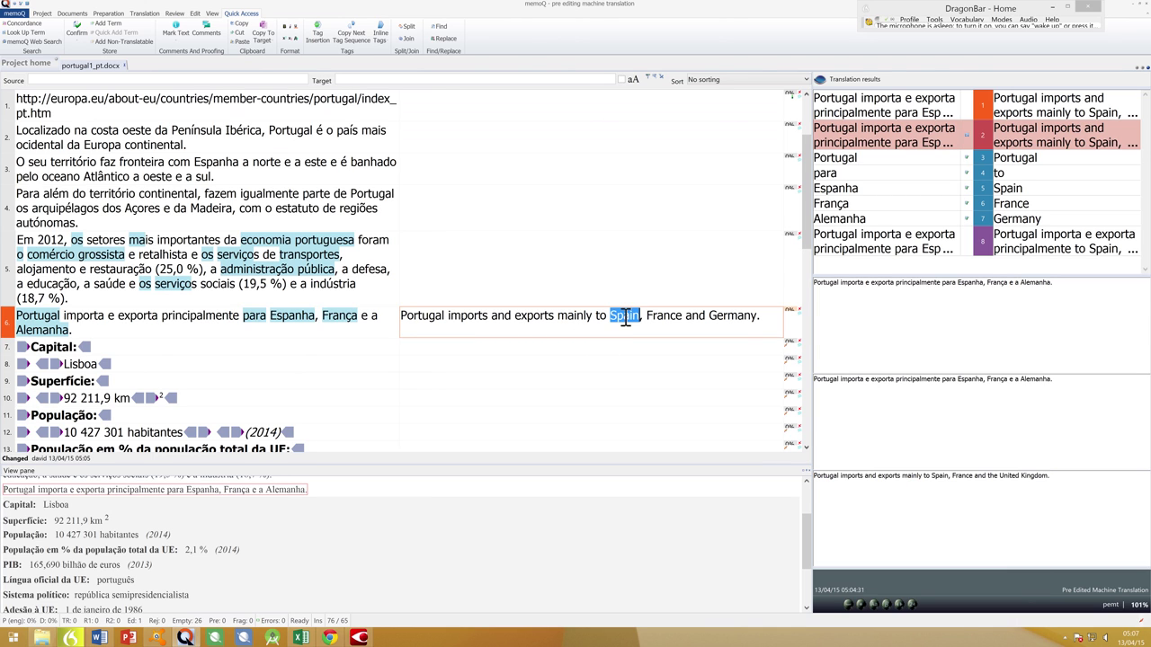
double_click(666, 316)
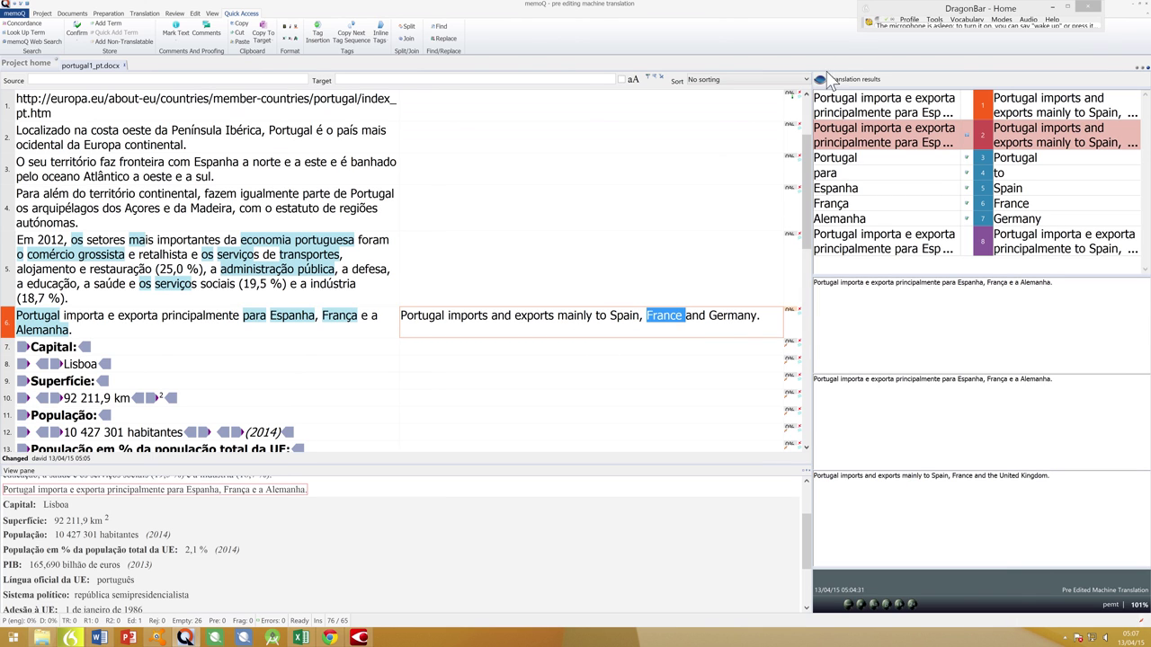
Step: Turn on dictation and revise segment 6 by voice, replacing "mainly" with "principally" and "imports" with "has imported"
left_click(868, 21)
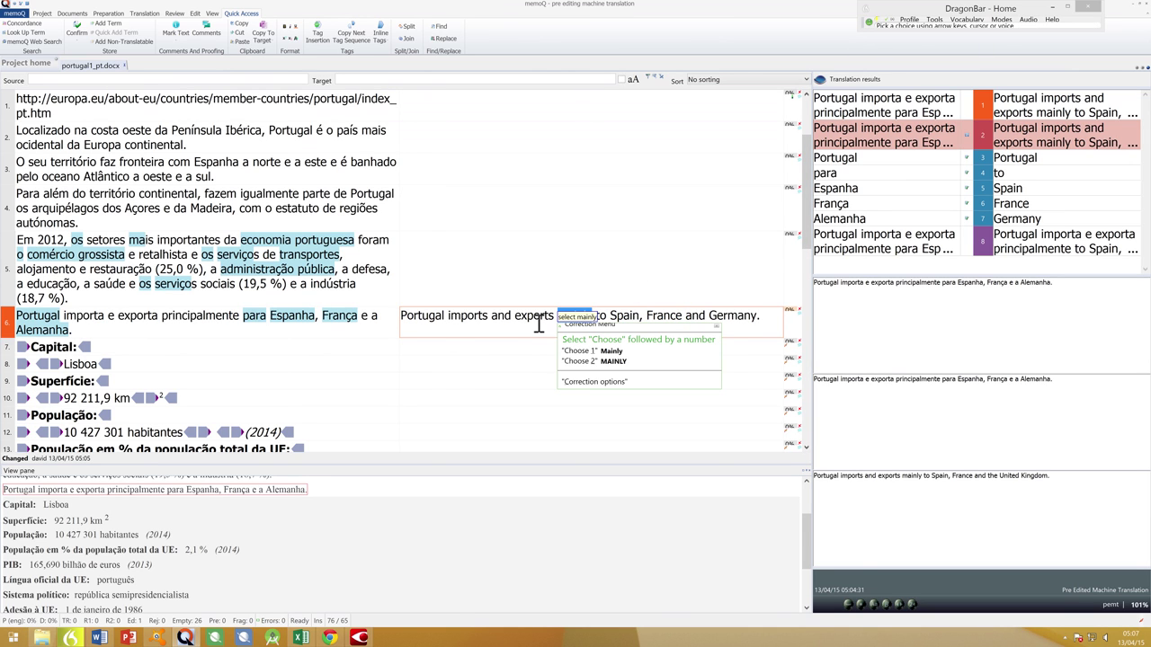
type("principally")
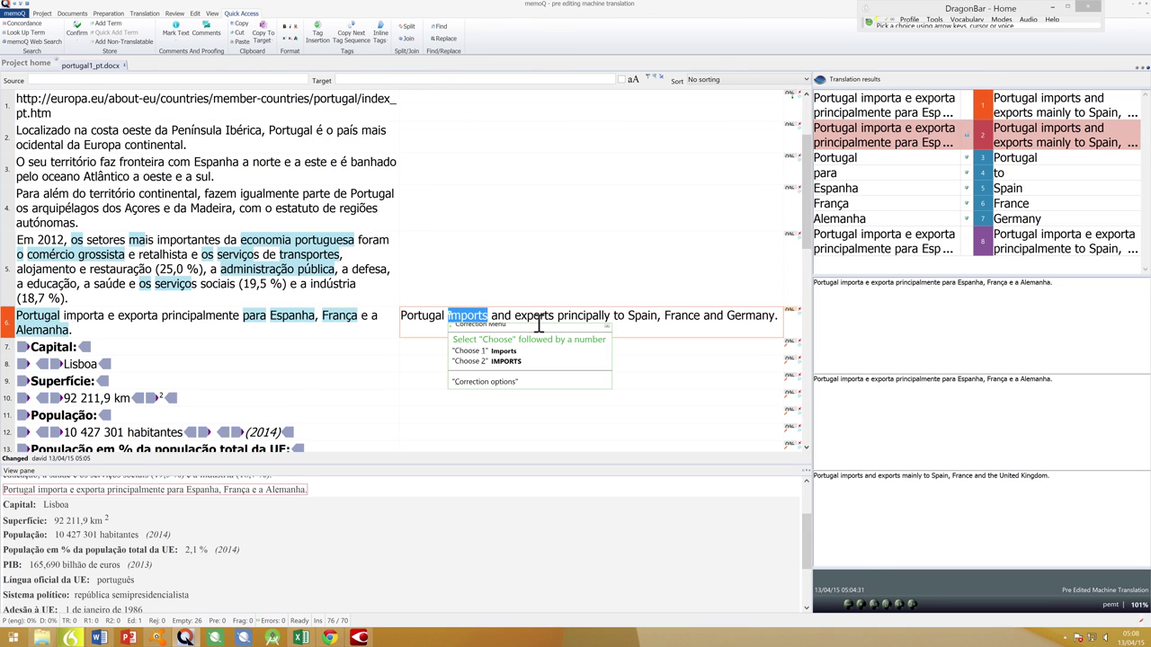
type("has imported")
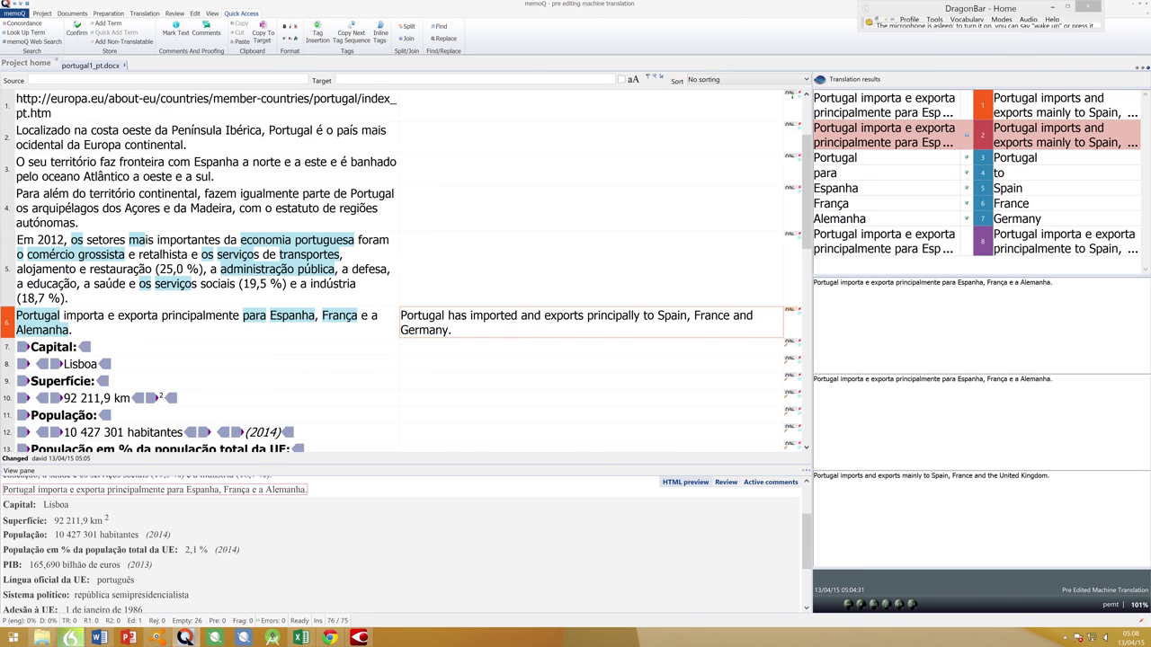
Step: Switch to HOW TO GO FROM.docx in Word and highlight the post-edited and pre-edited machine translation and revision title phrases
left_click(98, 637)
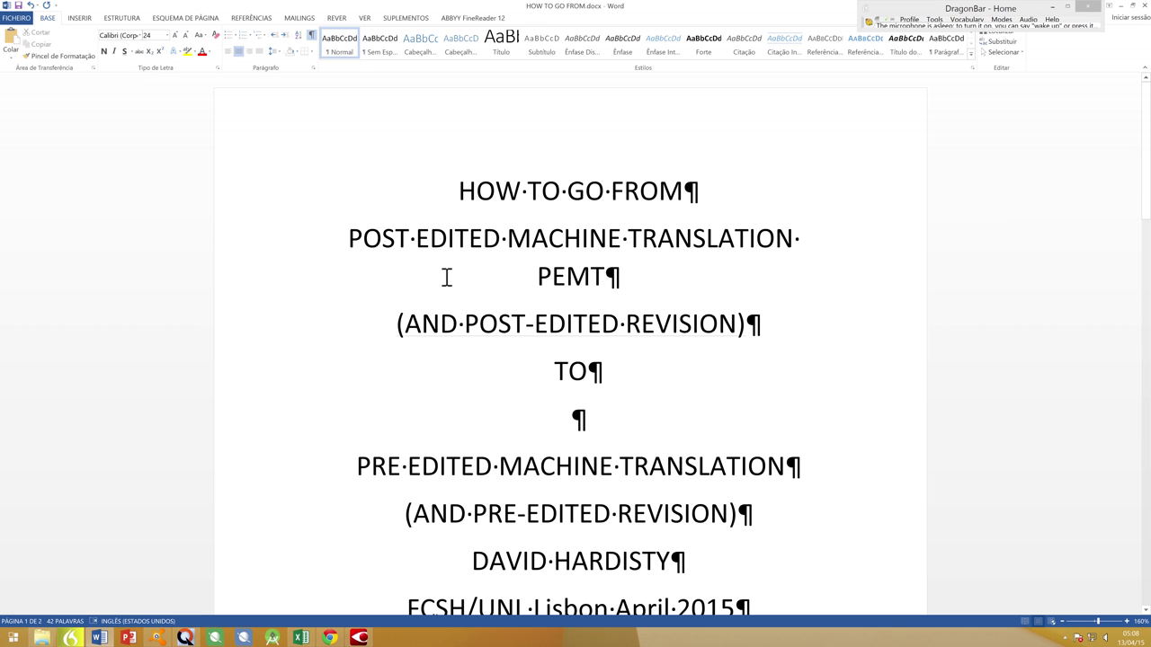
left_click_drag(348, 238, 798, 236)
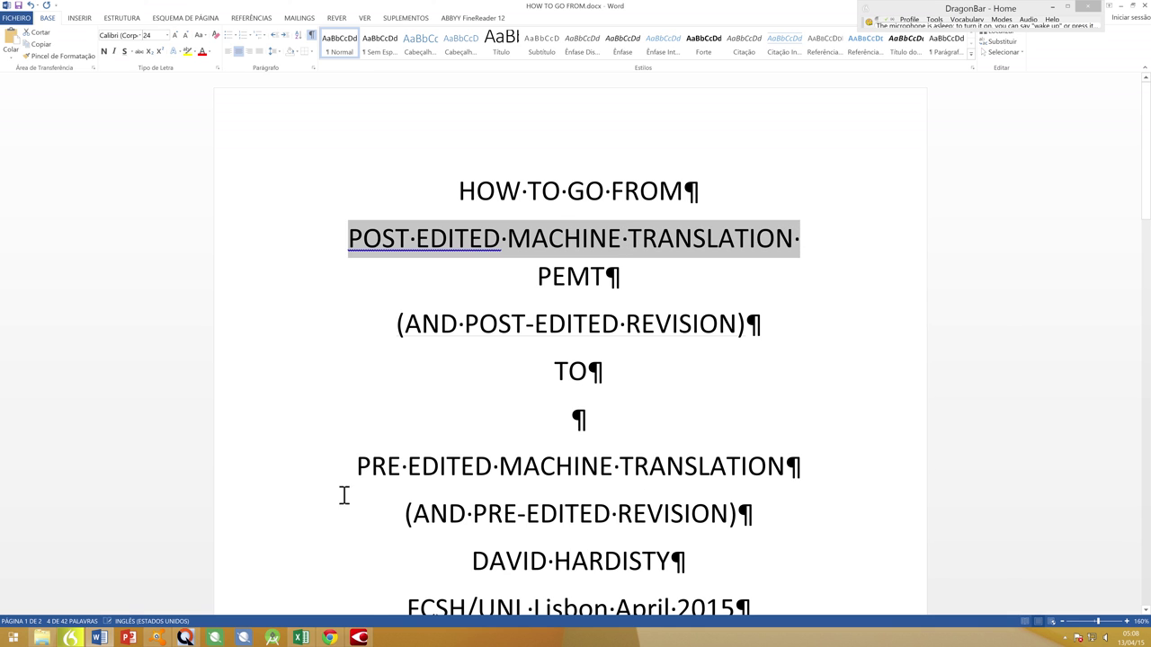
left_click_drag(358, 464, 796, 463)
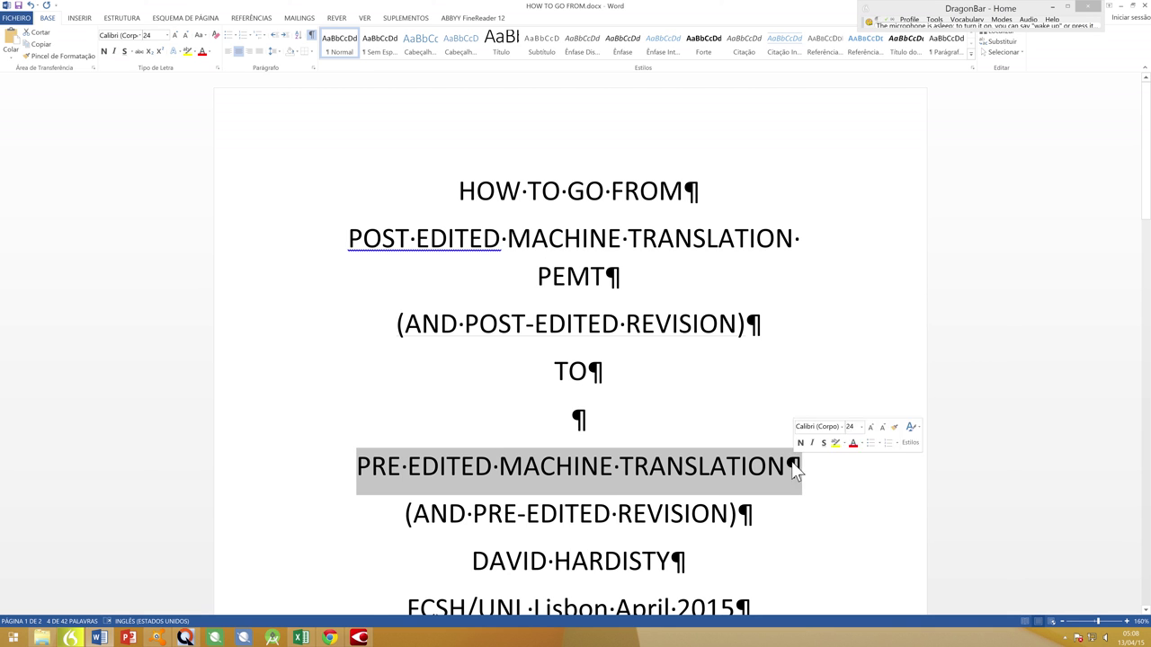
left_click_drag(468, 323, 735, 326)
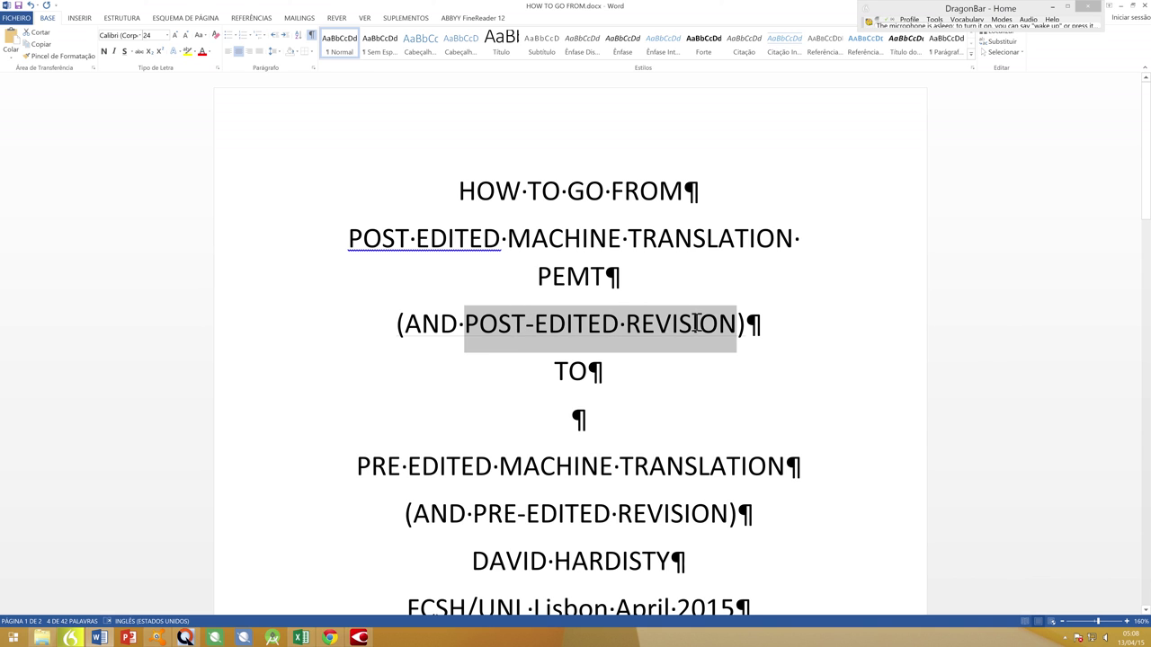
left_click_drag(472, 512, 727, 513)
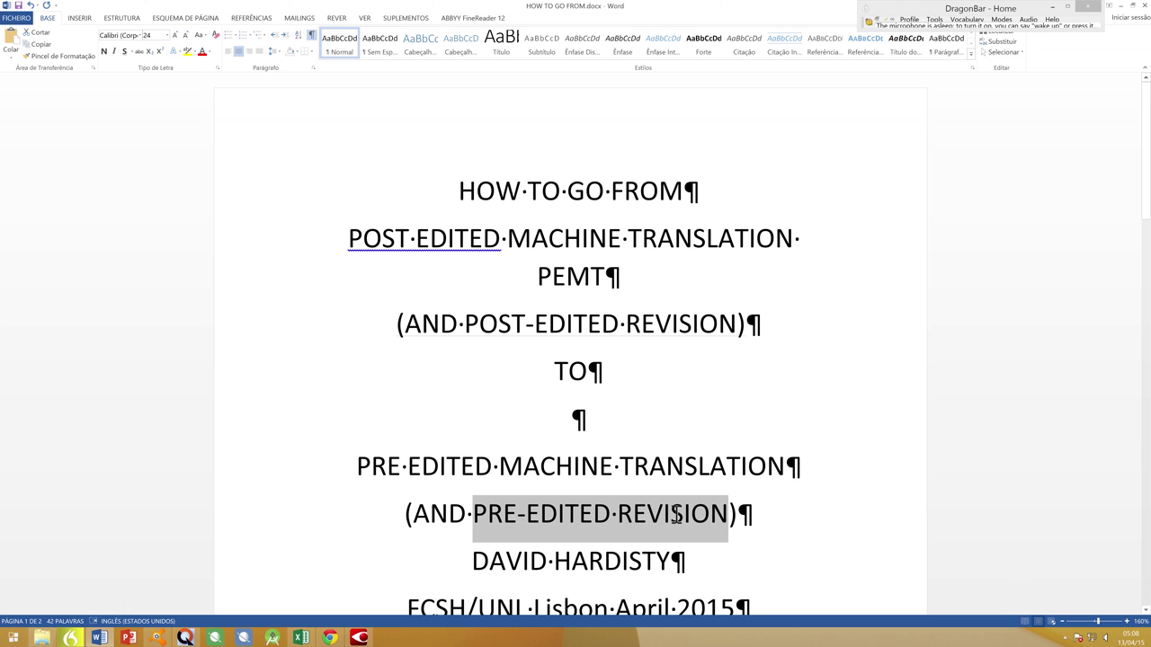